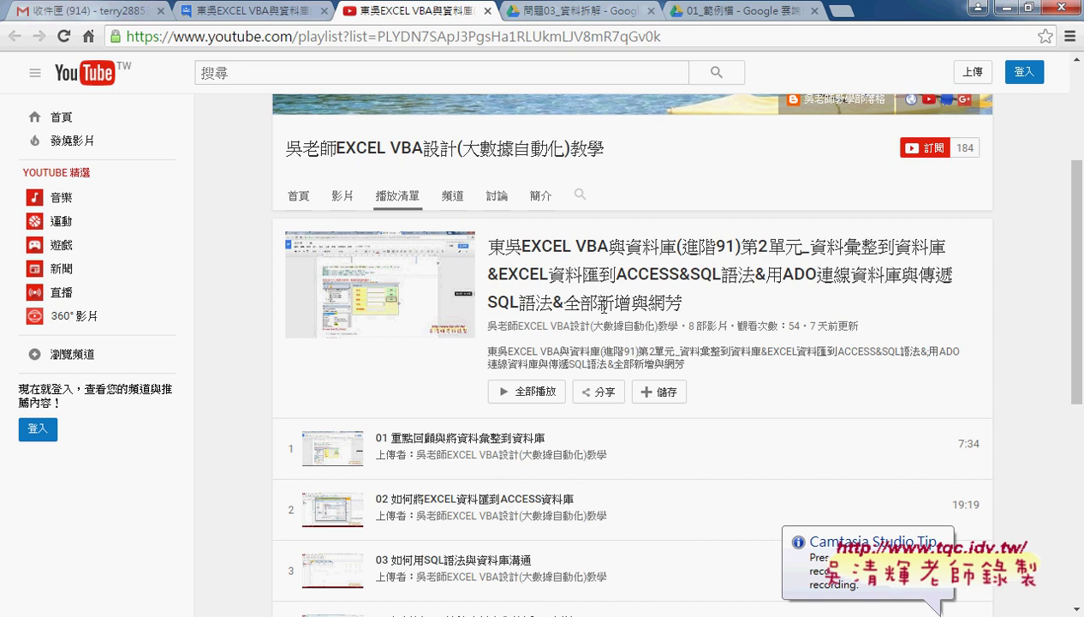
Step: Highlight 網芳 in the playlist title, then open Network and Sharing Center from the tray network icon
left_click_drag(561, 301, 685, 301)
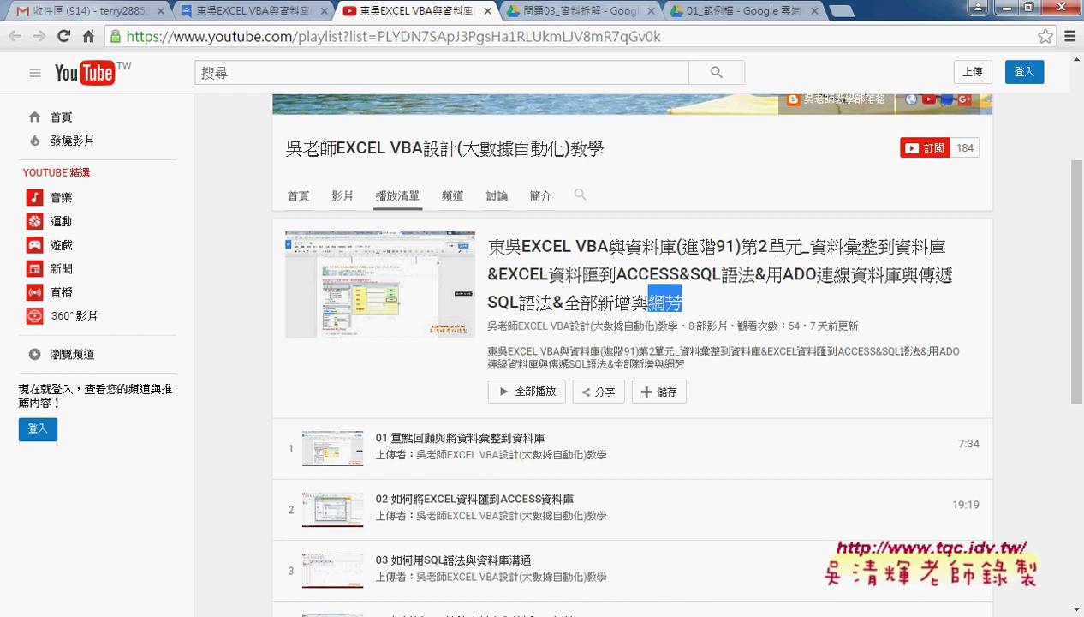
left_click(947, 614)
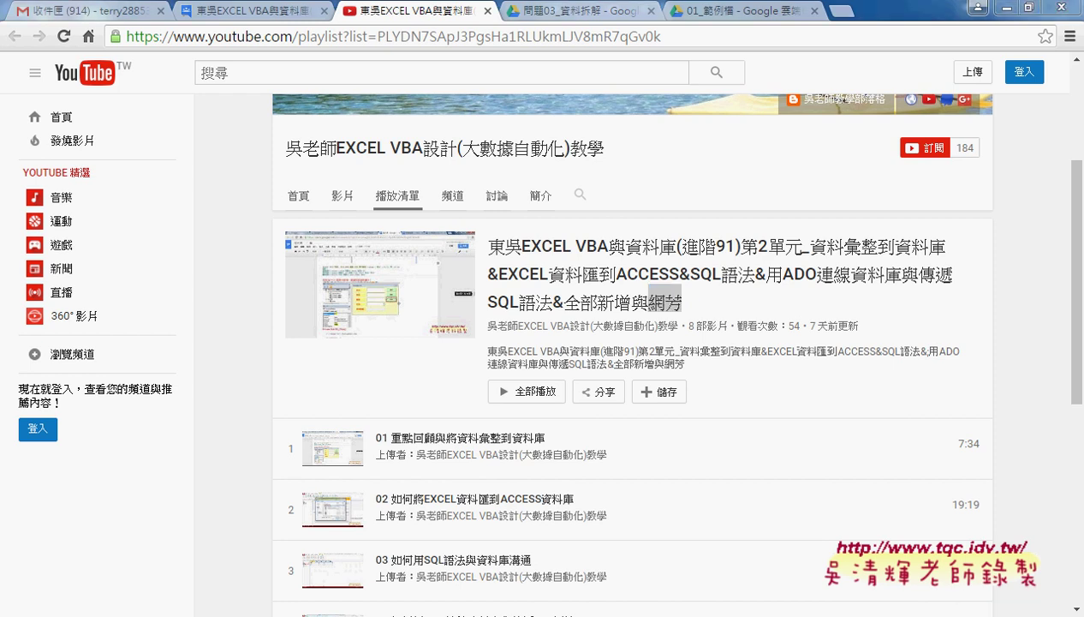
key("Escape")
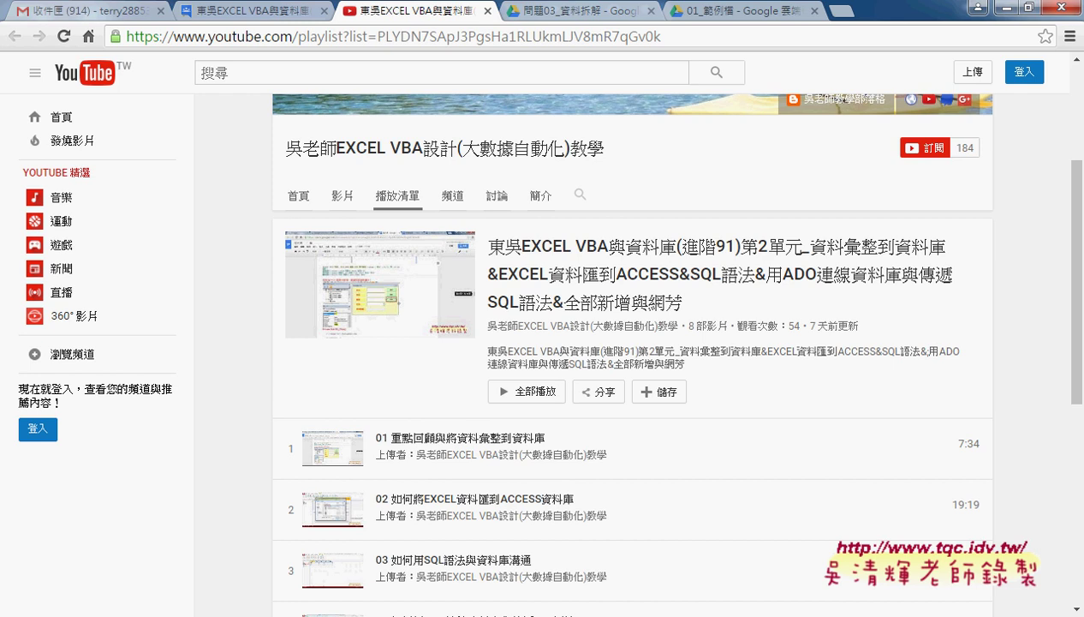
left_click(976, 616)
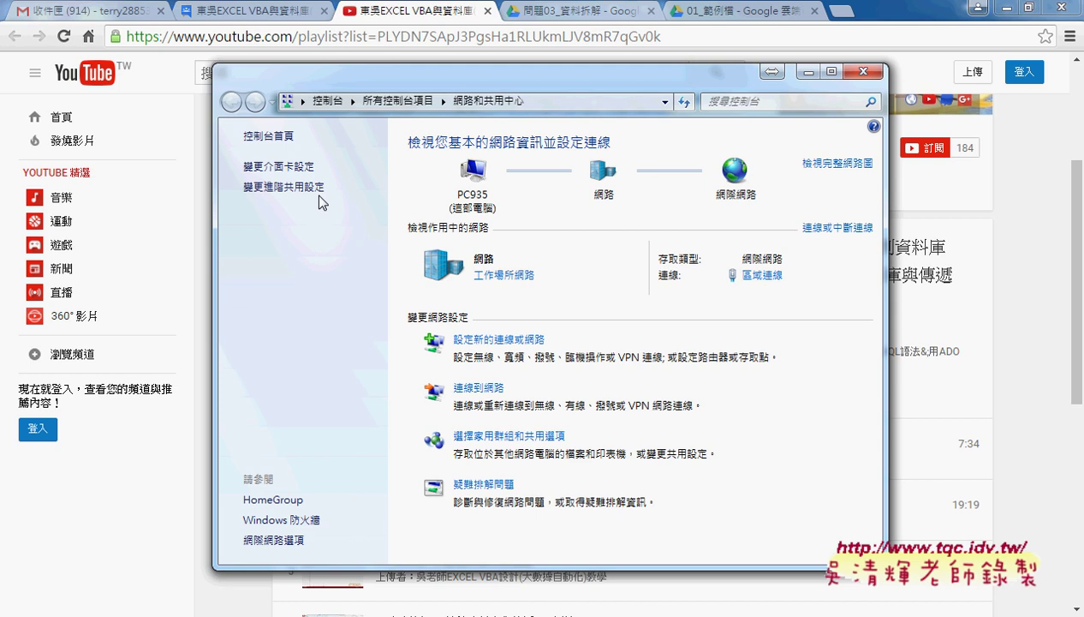
Step: Turn off password-protected sharing in the advanced sharing settings and close that window
left_click(292, 188)
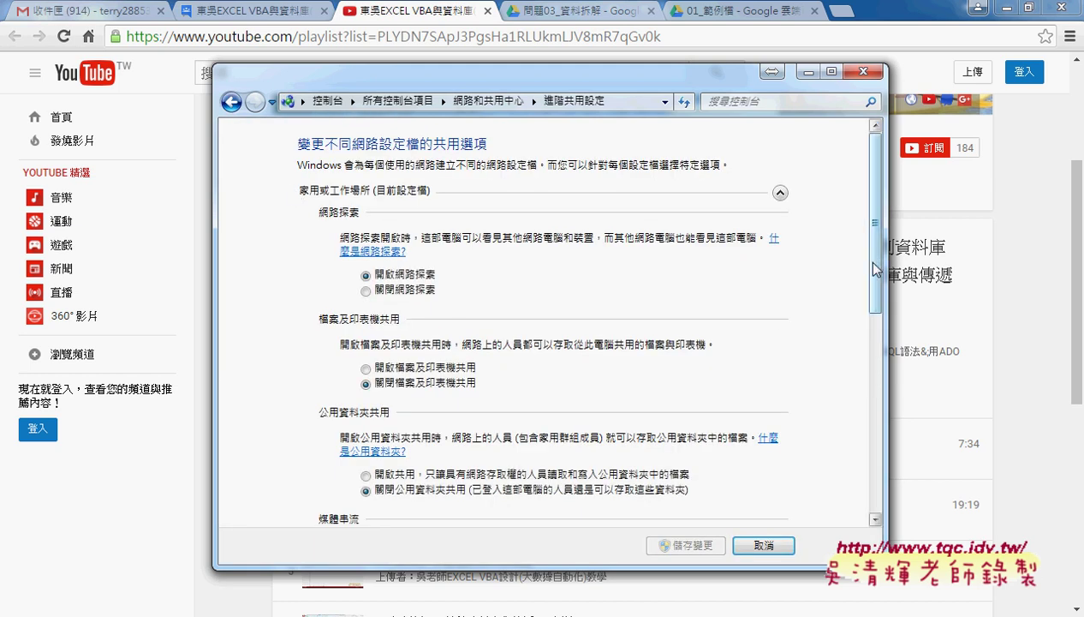
left_click_drag(874, 334, 894, 496)
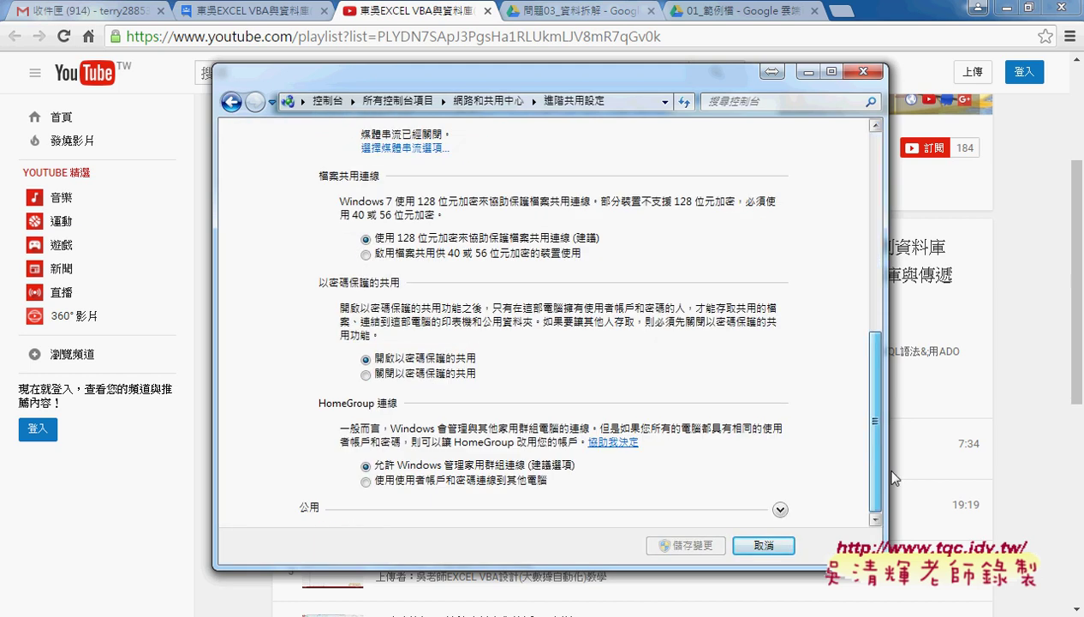
left_click(453, 376)
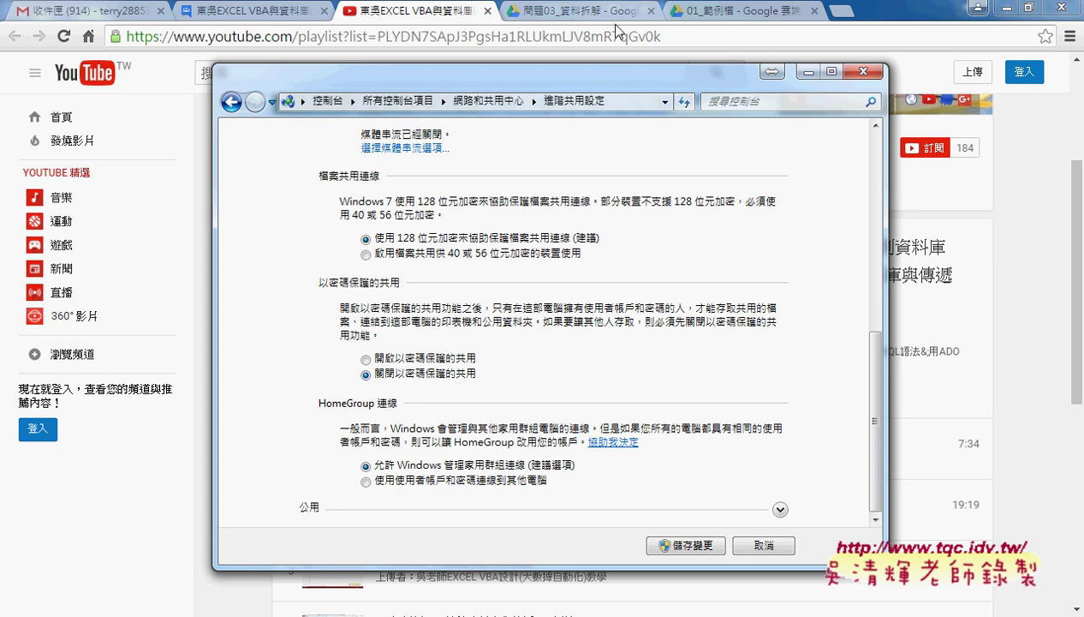
left_click(857, 79)
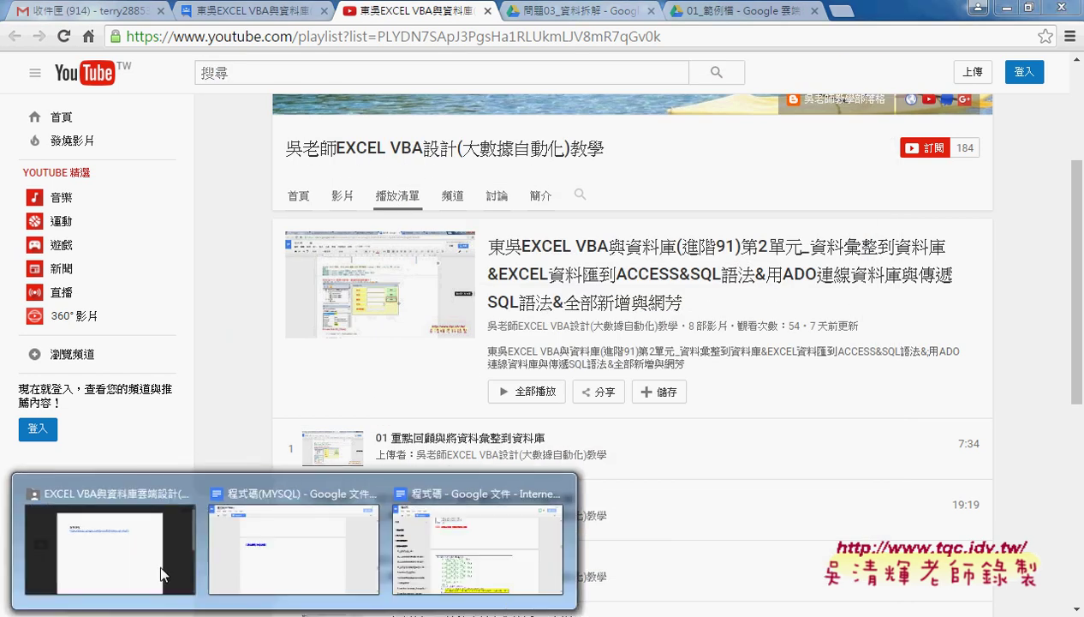
Step: Bring the 程式碼(MYSQL) notes forward and scroll up to the 如何改用MYSQL資料庫 section
left_click(294, 539)
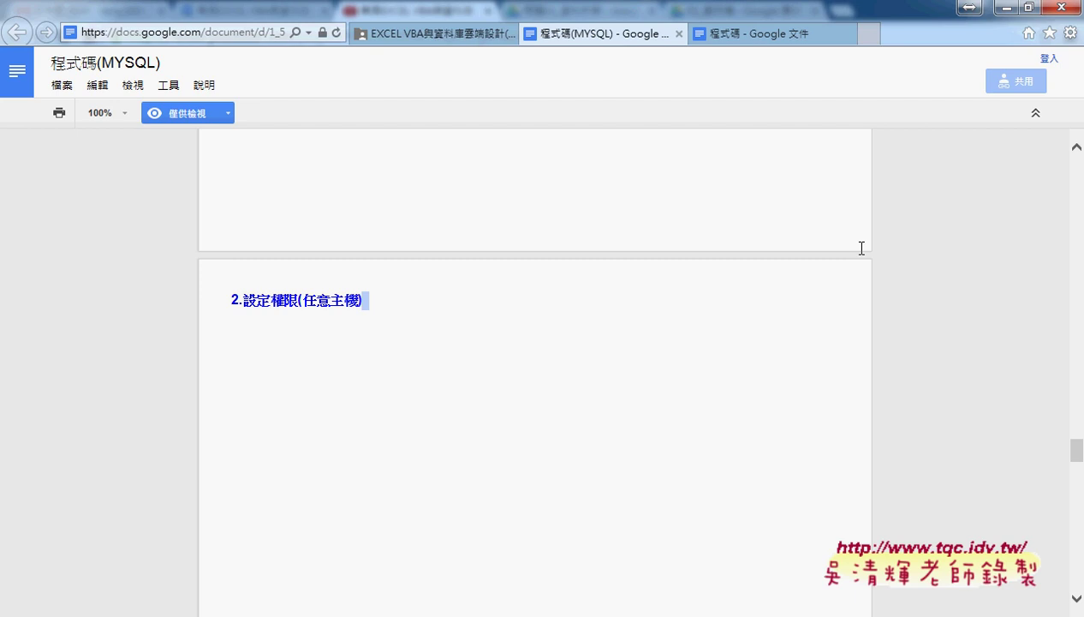
left_click_drag(1076, 450, 1036, 415)
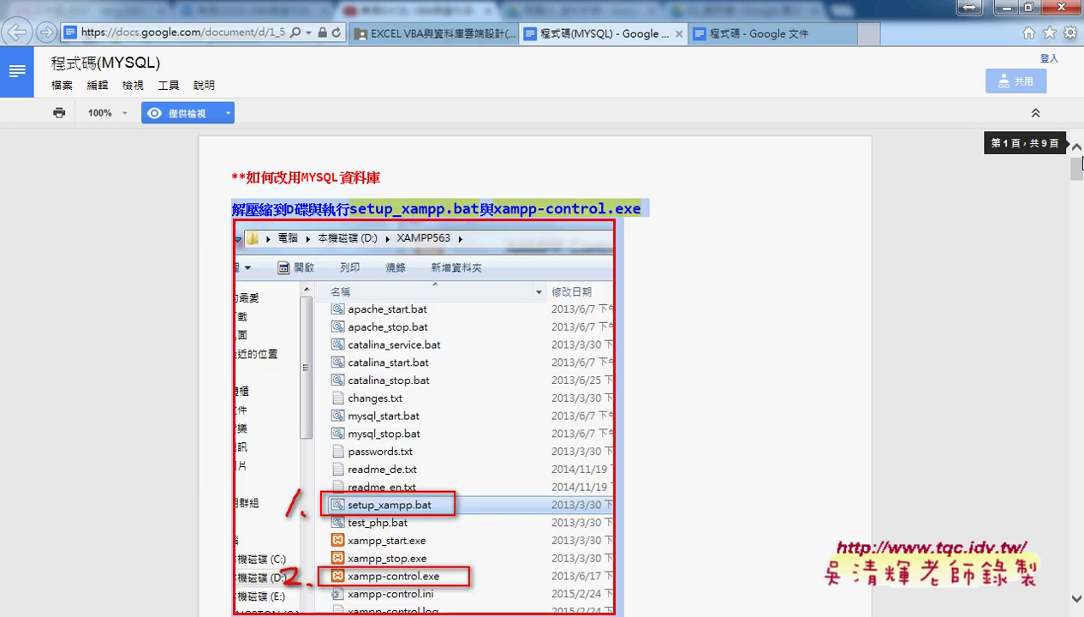
left_click_drag(1037, 416, 983, 232)
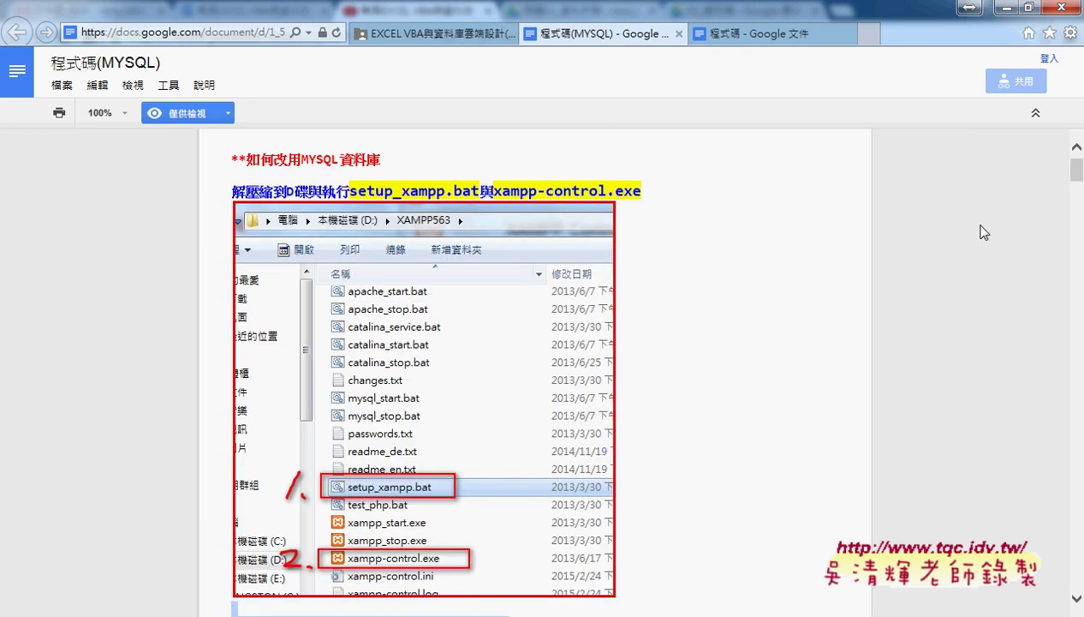
key("ctrl+a")
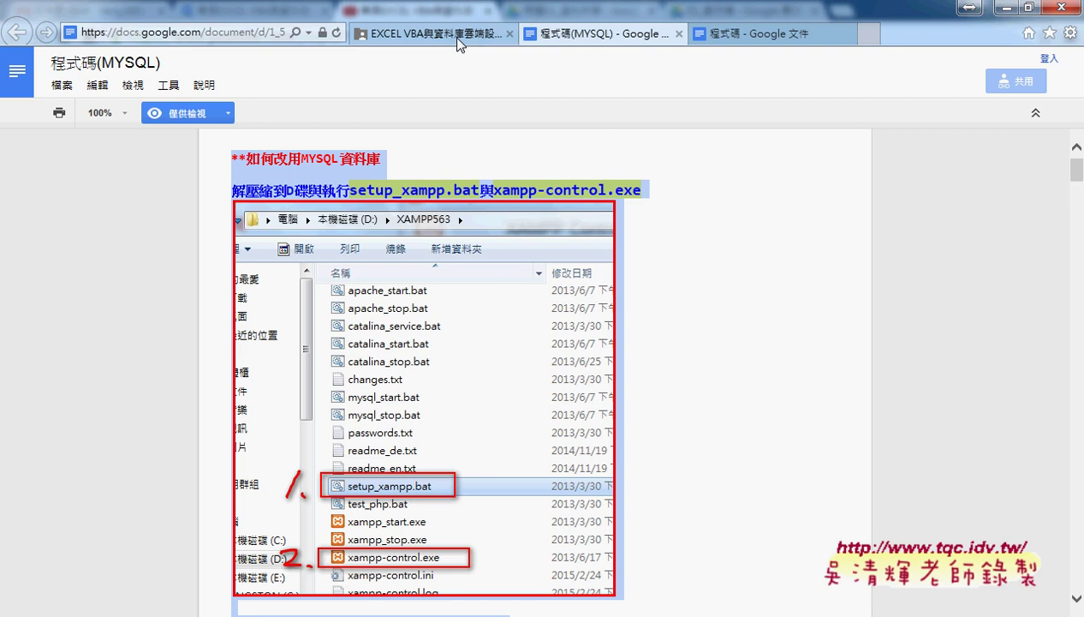
left_click(660, 257)
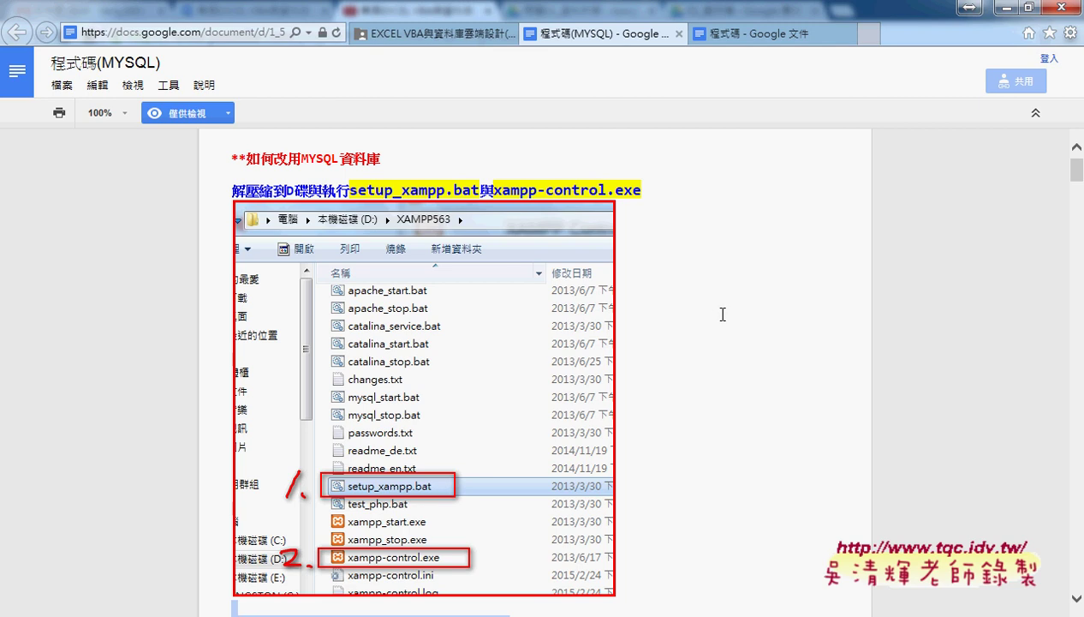
Step: Read through the XAMPP unzip and Apache/MySQL startup notes, then switch to the Google Drive course tab
scroll(696, 236, "down", 2)
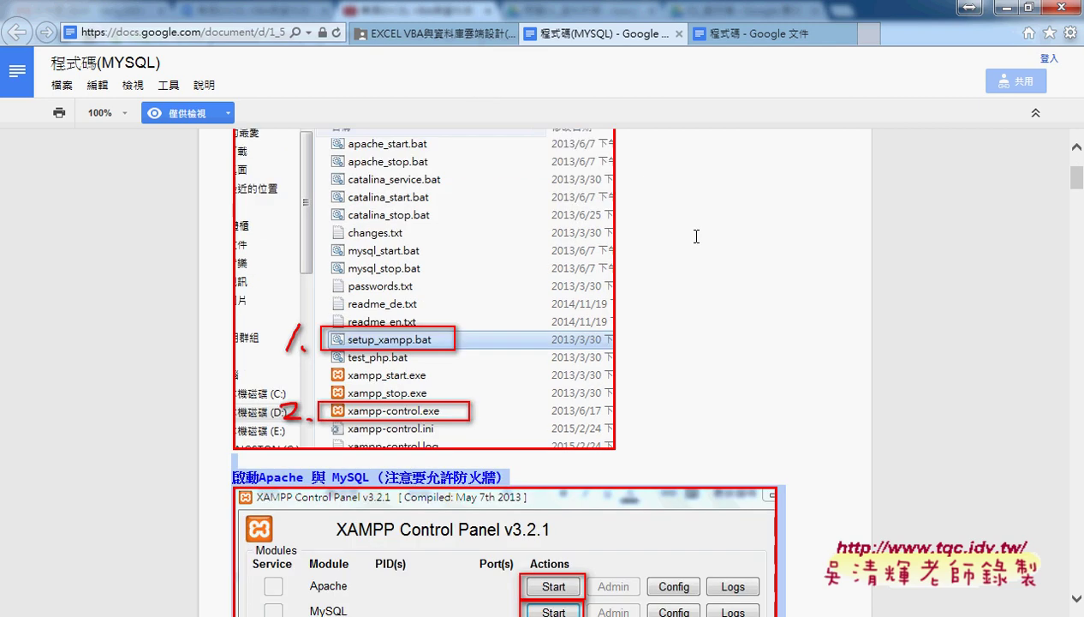
scroll(696, 236, "down", 2)
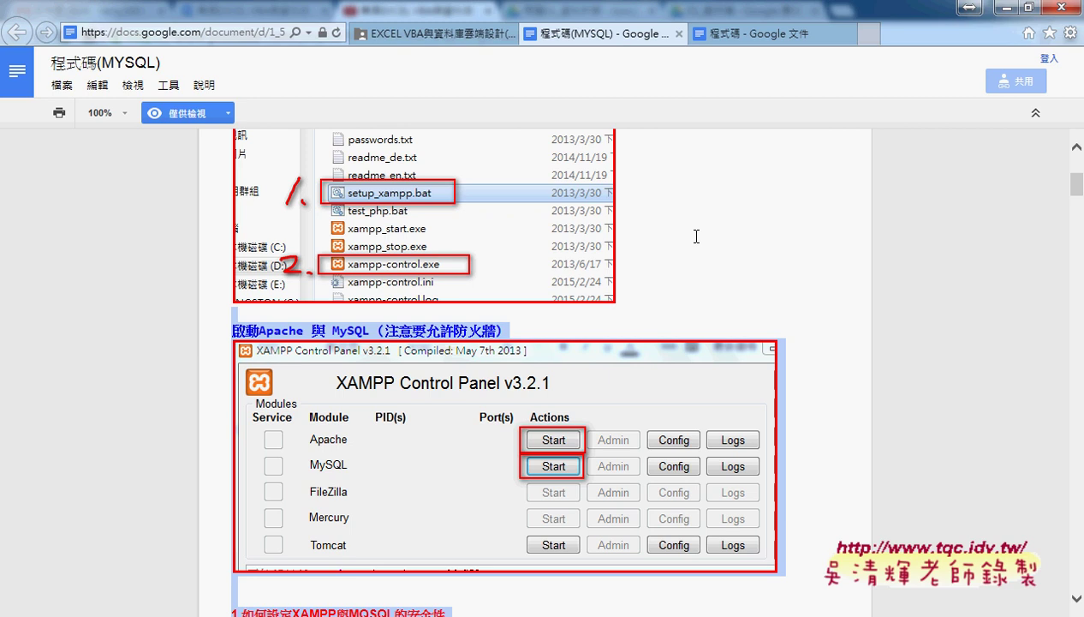
scroll(741, 274, "up", 2)
scroll(719, 308, "up", 1)
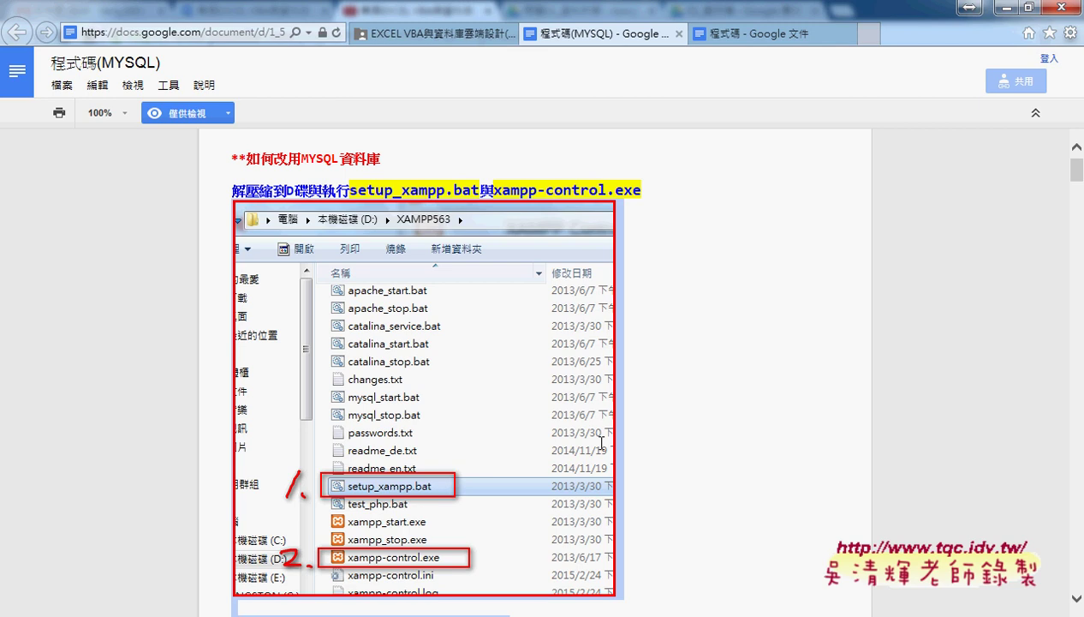
scroll(716, 437, "down", 1)
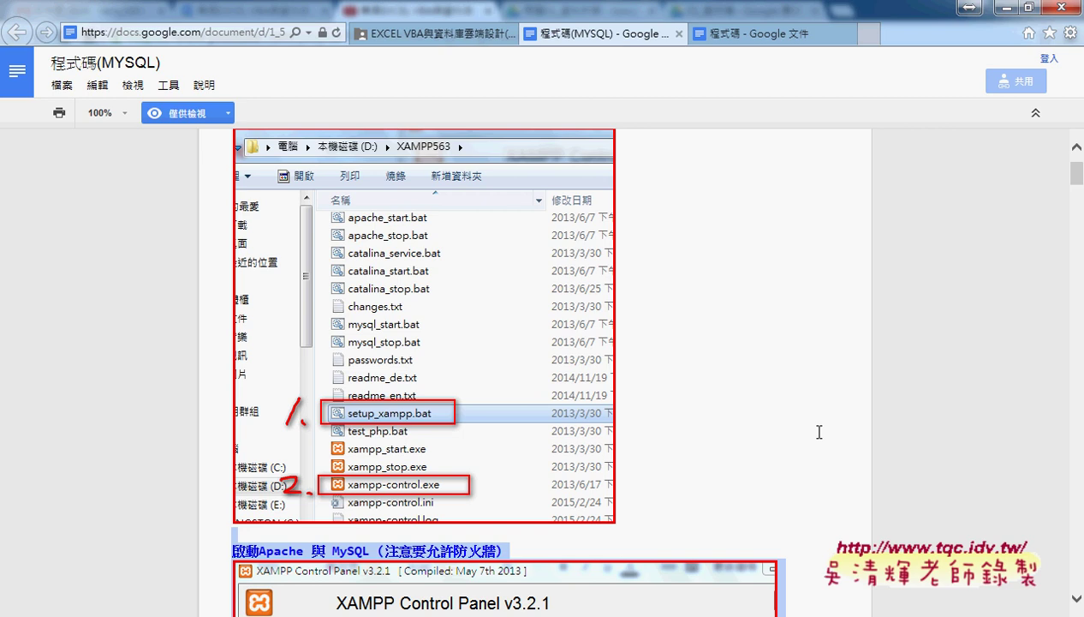
scroll(886, 497, "down", 3)
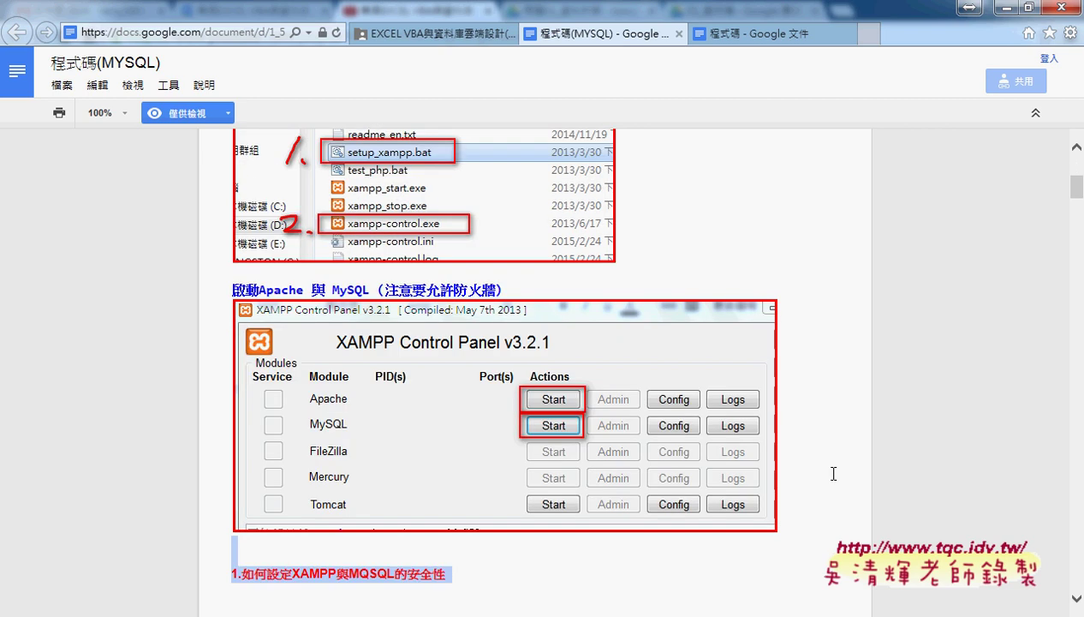
scroll(468, 248, "up", 3)
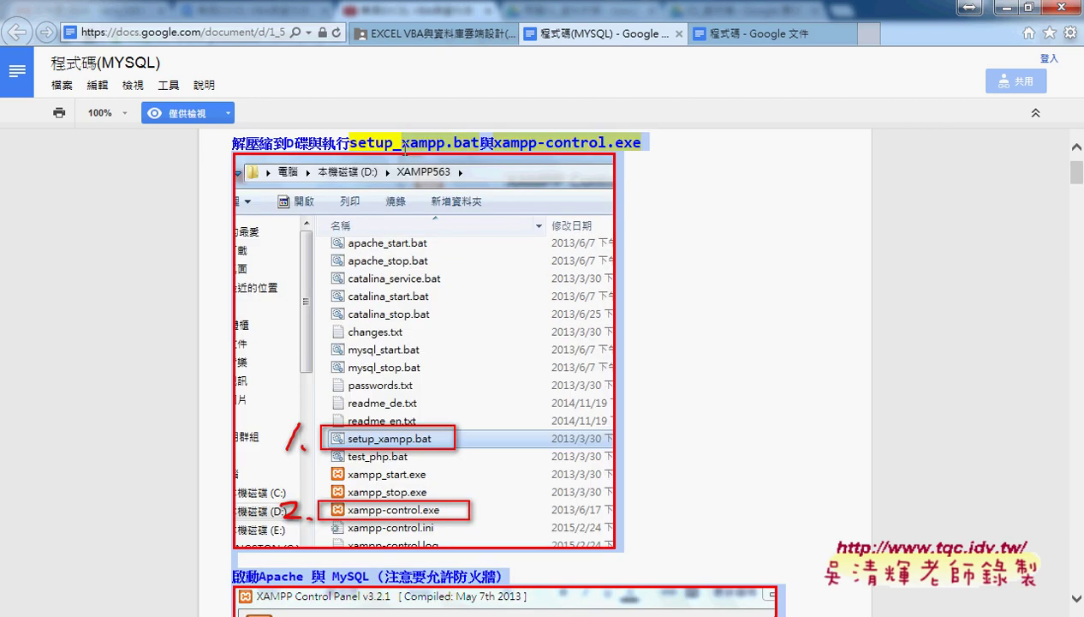
left_click_drag(428, 164, 263, 143)
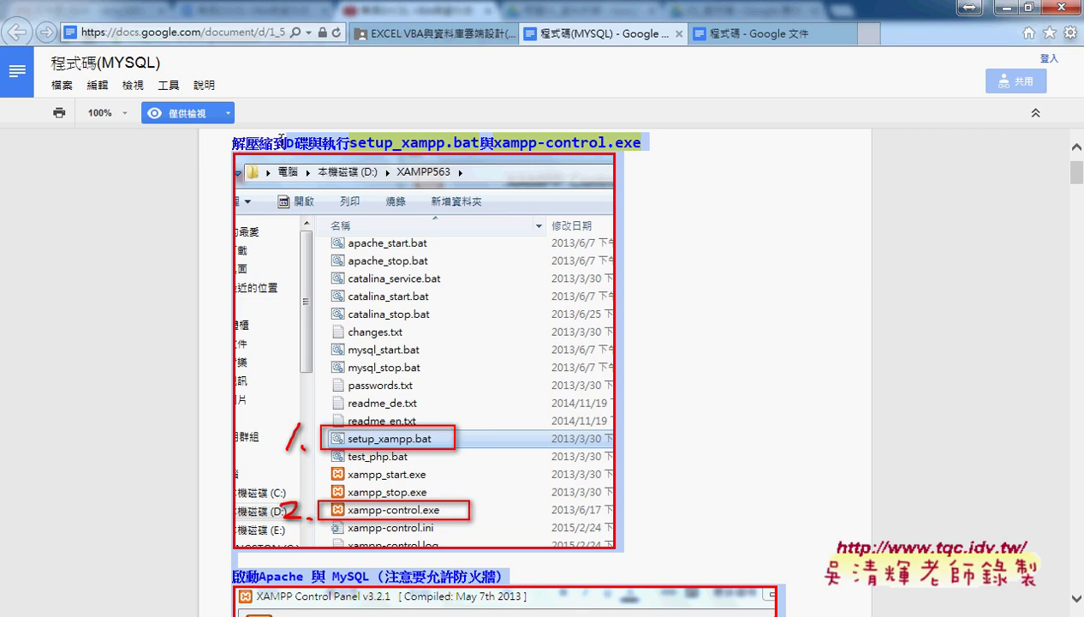
left_click(437, 34)
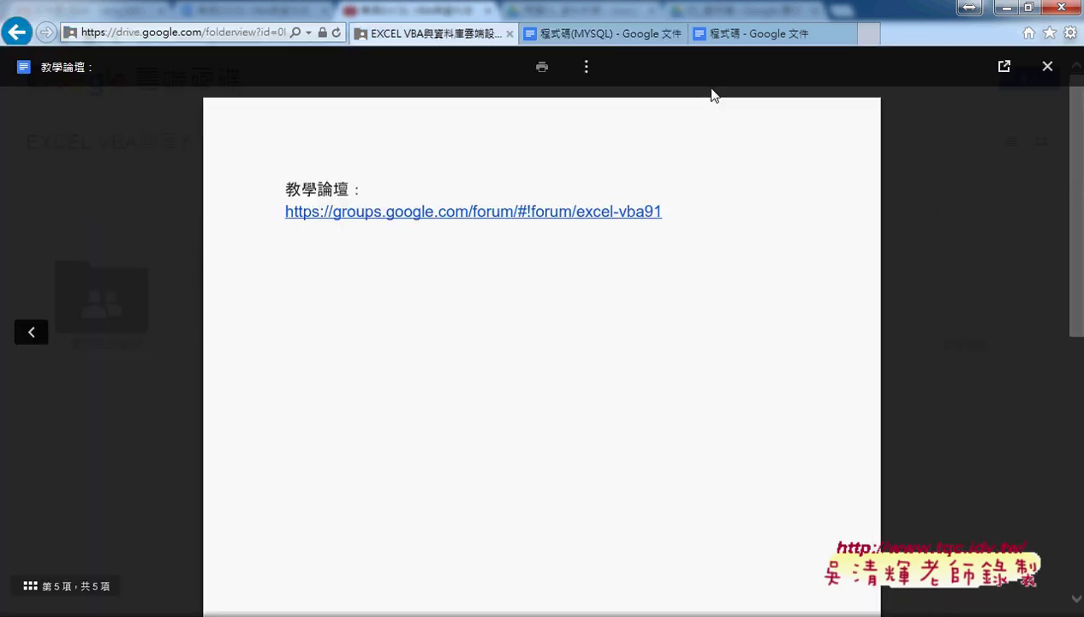
Step: Navigate into _雲端白板畫面 > 問題01_表單設計 and preview the XAMPP563 zip file
left_click(1048, 69)
left_click(146, 301)
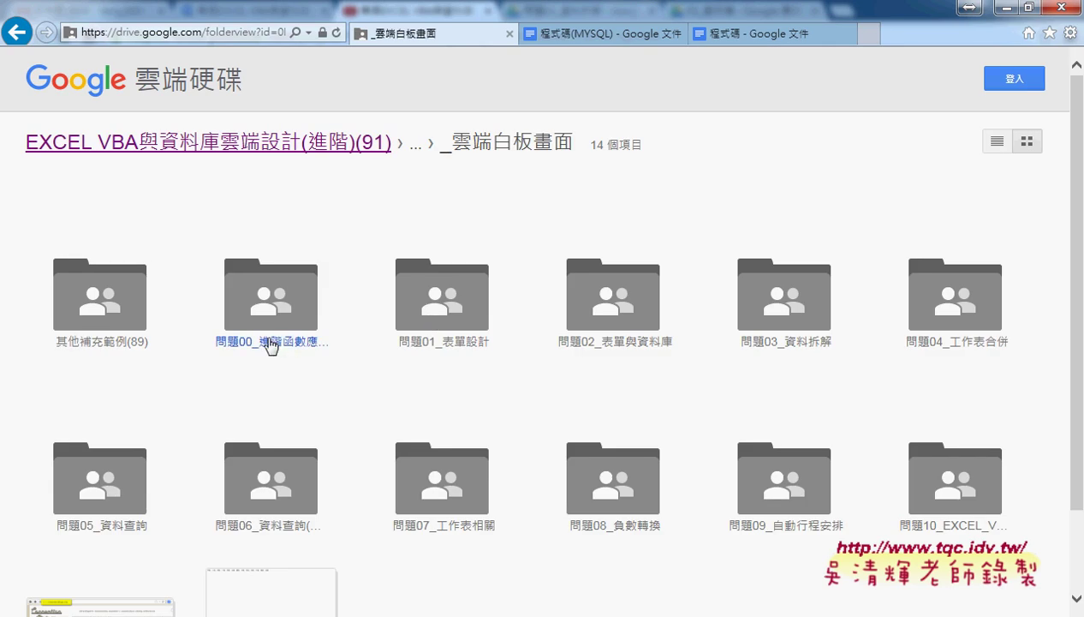
left_click(456, 344)
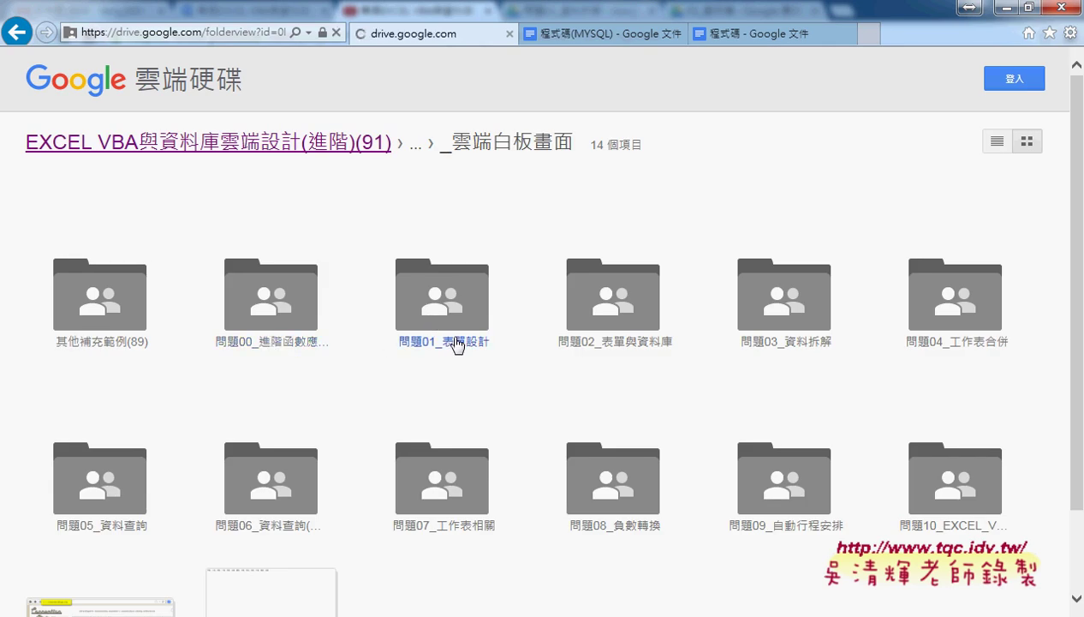
scroll(685, 403, "down", 2)
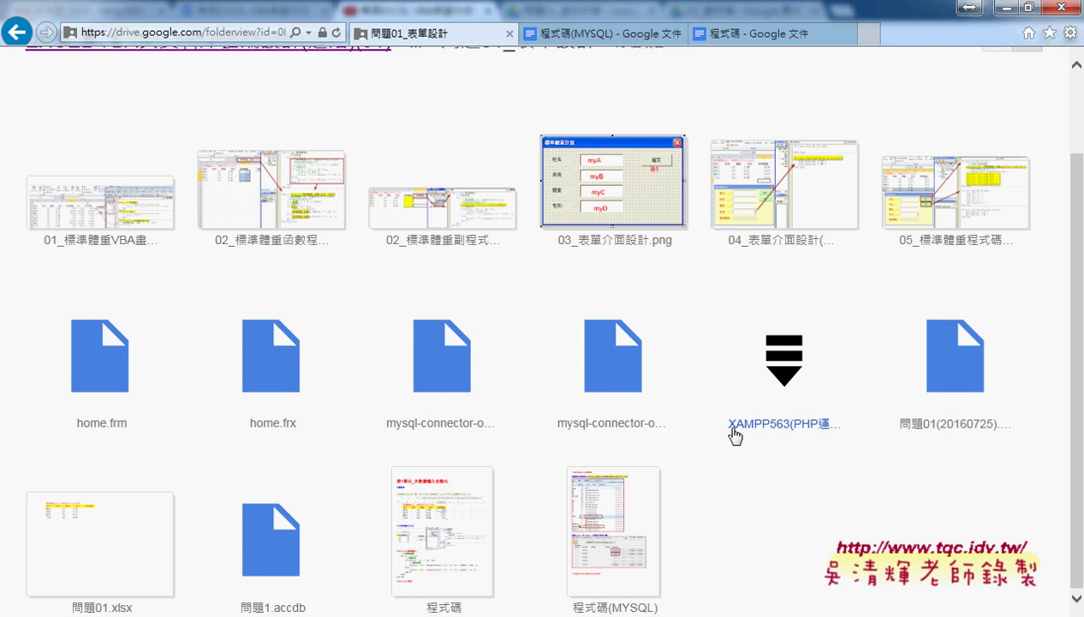
left_click(774, 434)
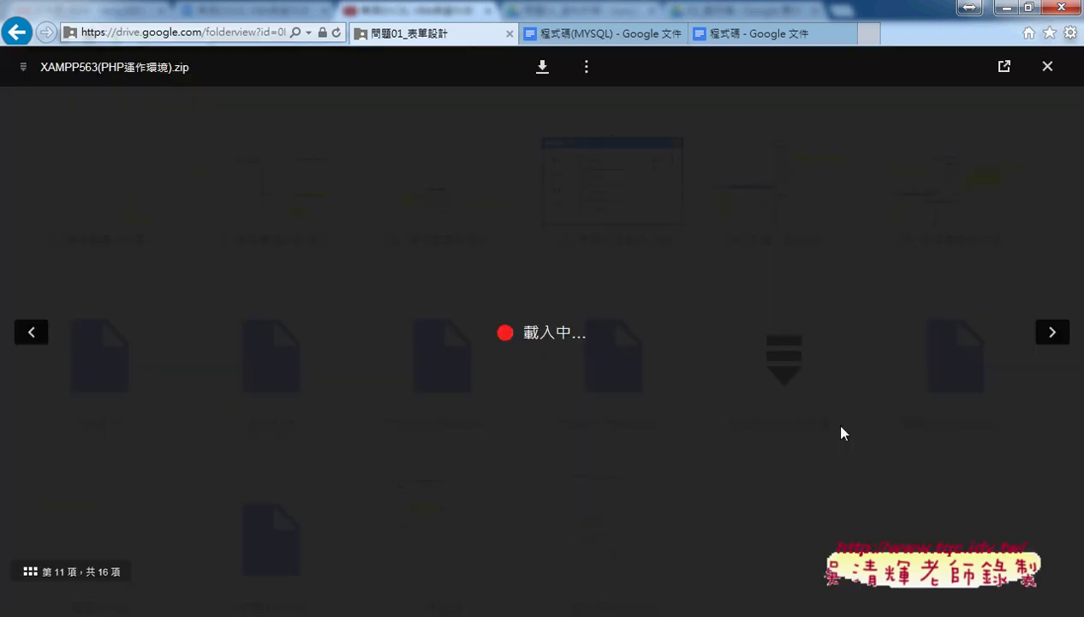
Step: Download XAMPP563(PHP運作環境).zip despite the virus-scan warning, then dismiss the Open With prompt
left_click(542, 69)
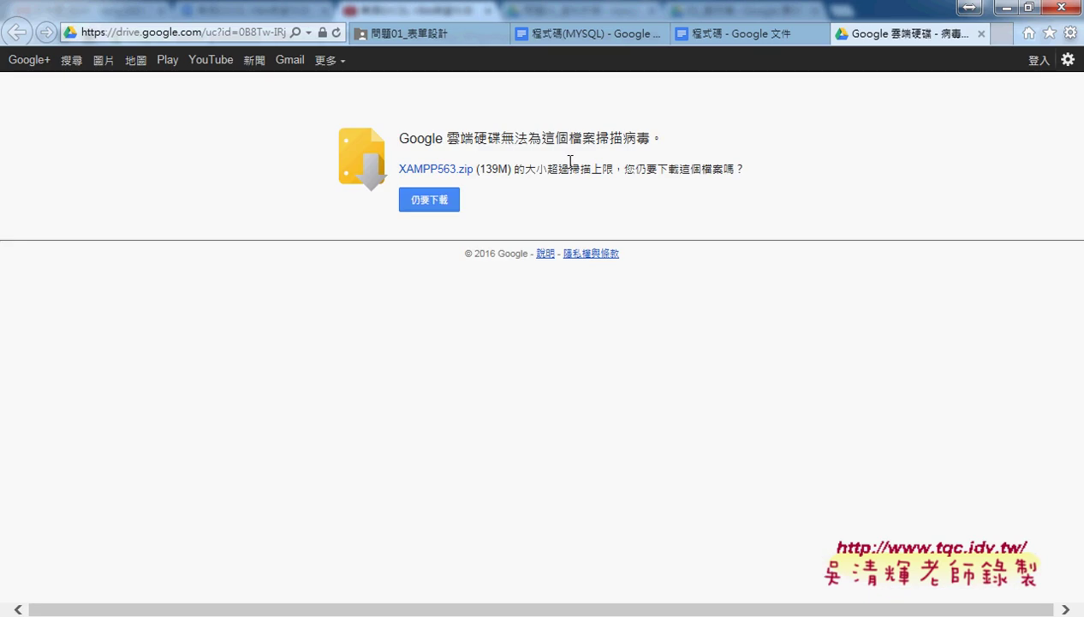
left_click(416, 198)
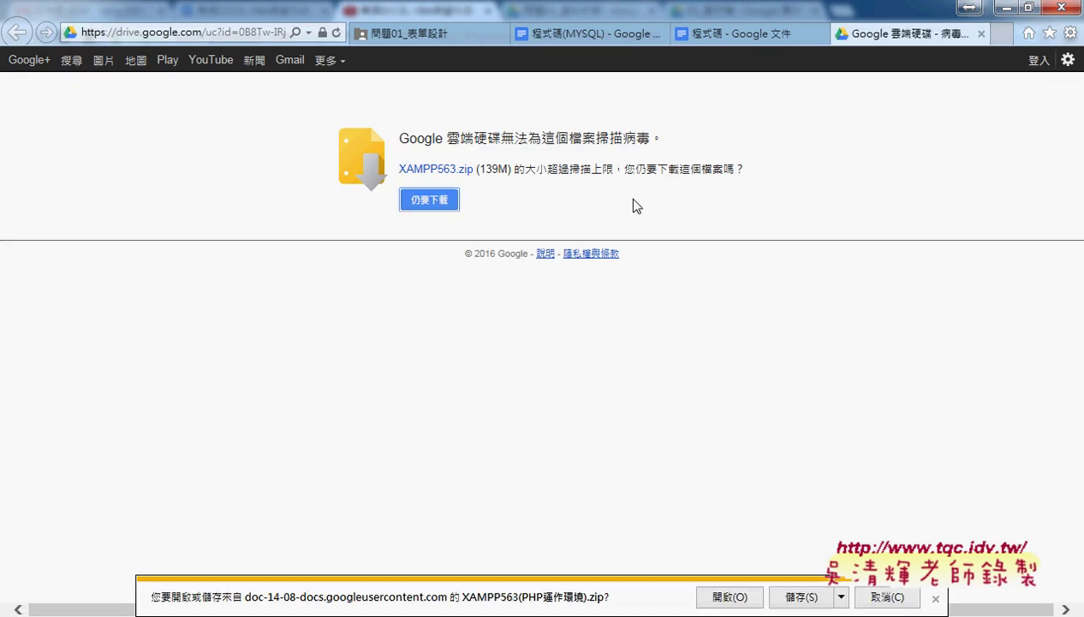
left_click(799, 597)
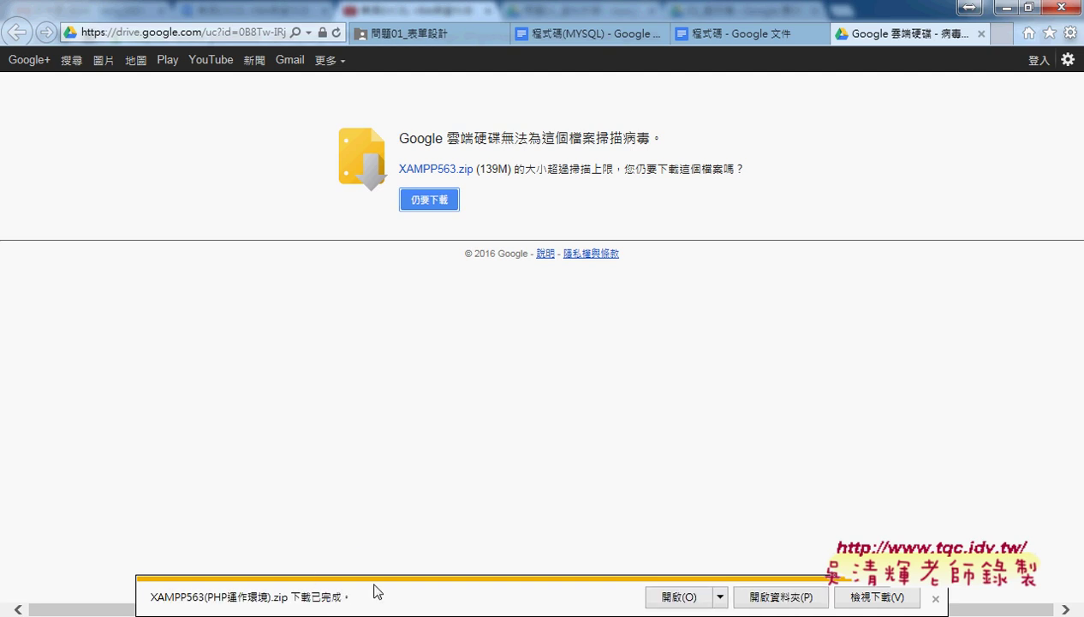
left_click(720, 596)
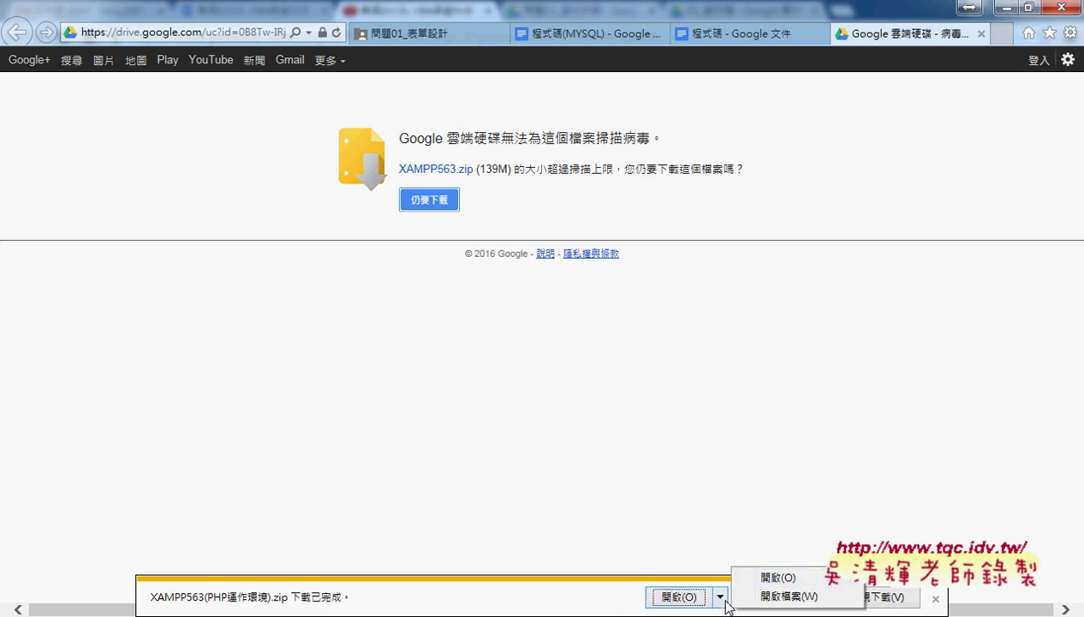
left_click(775, 596)
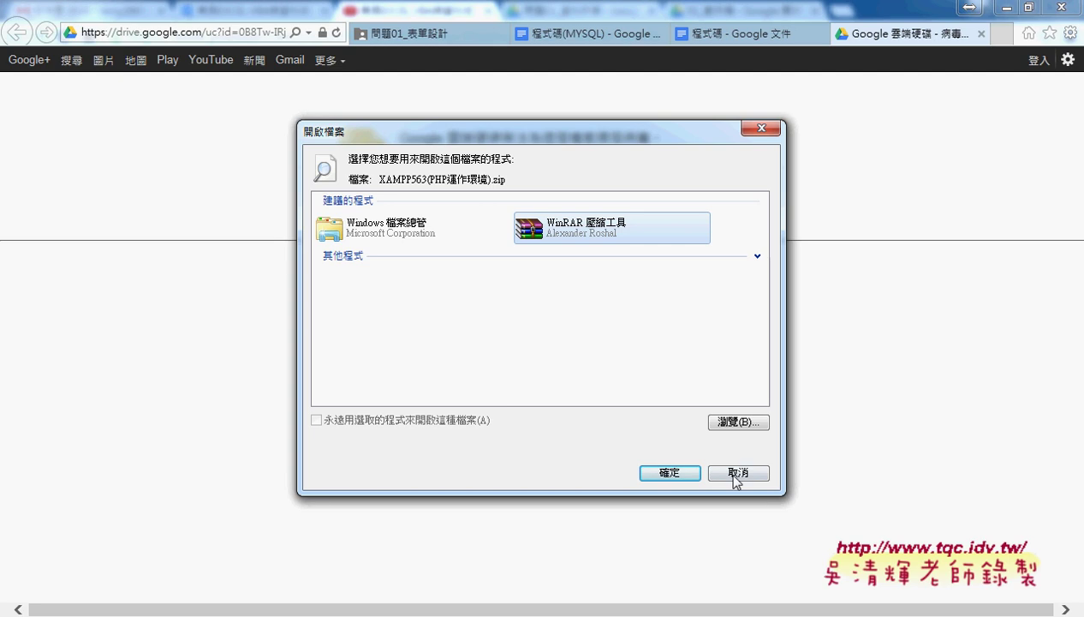
left_click(726, 468)
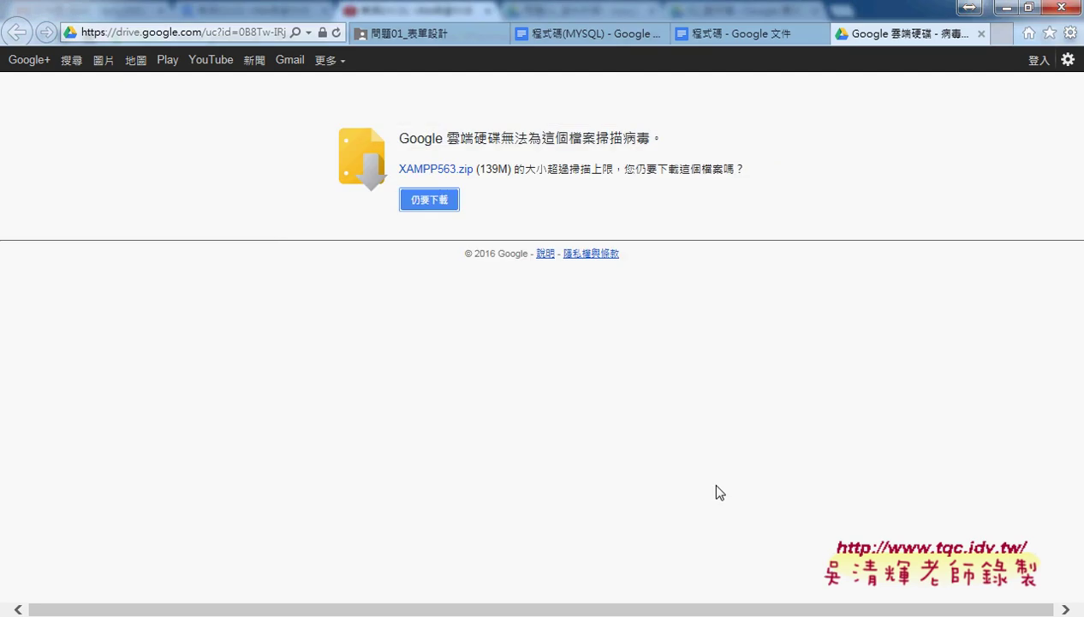
Step: Copy XAMPP563(PHP運作環境).zip from the Downloads folder in Windows Explorer
left_click(1006, 8)
left_click(1005, 7)
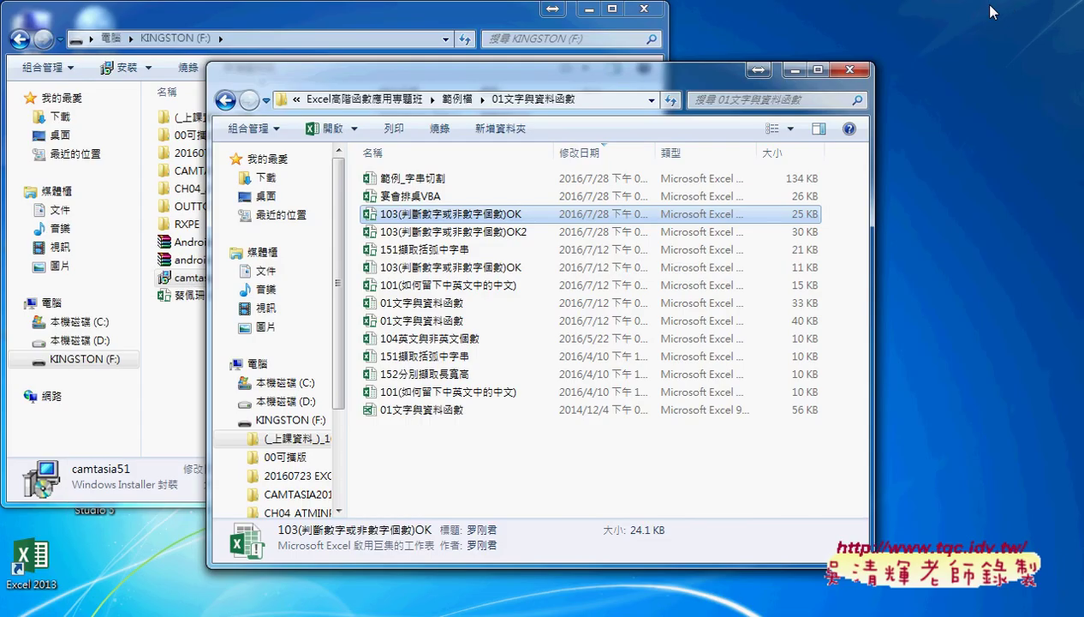
left_click_drag(387, 36, 611, 36)
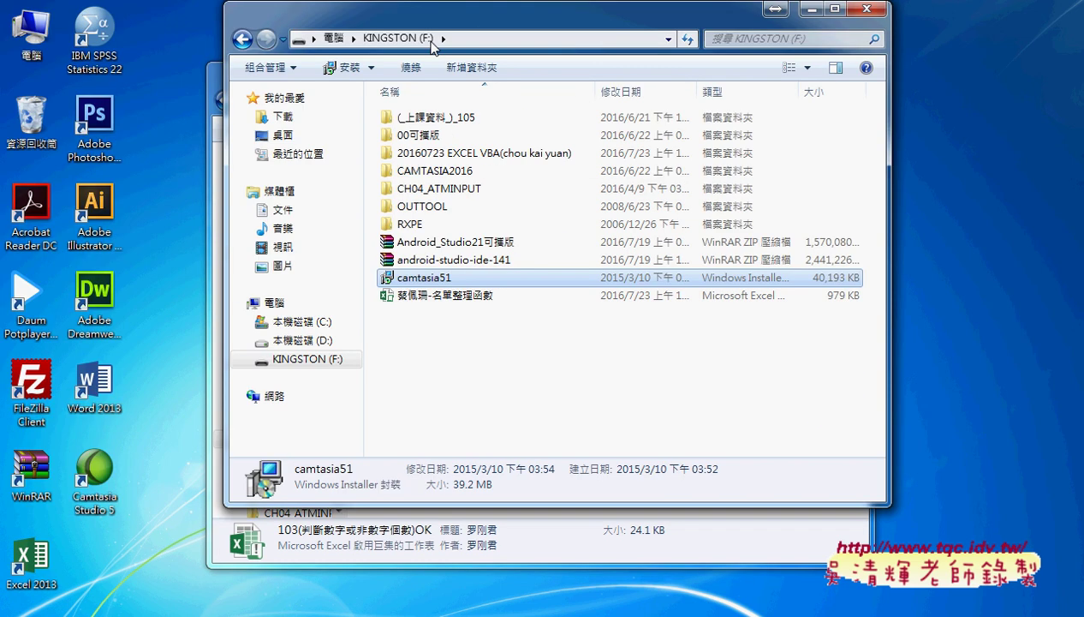
left_click(334, 39)
left_click(312, 119)
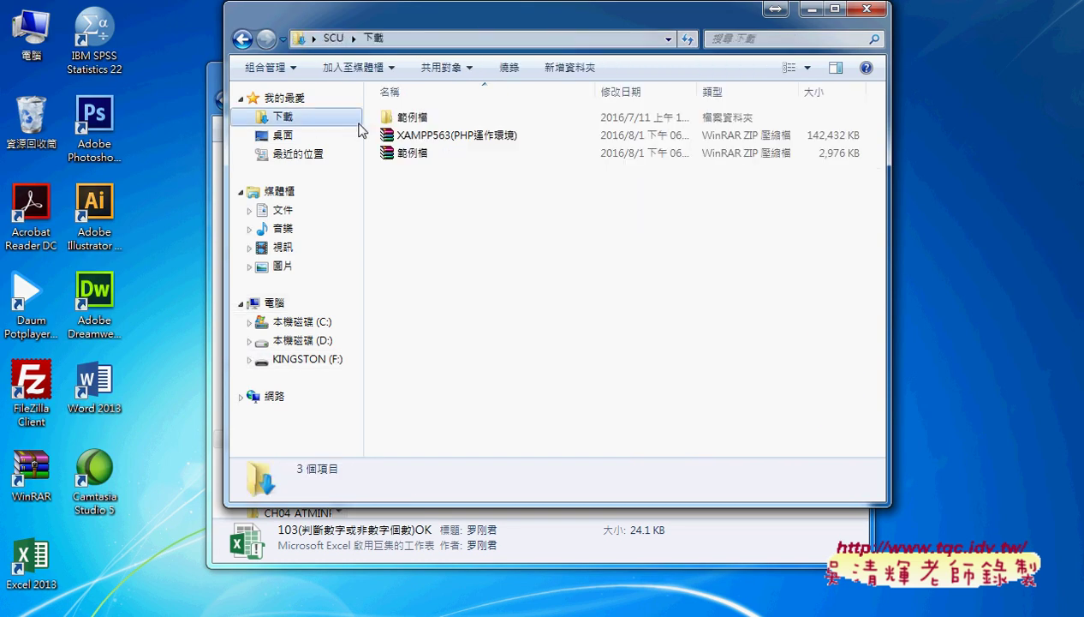
left_click(455, 144)
left_click(454, 137)
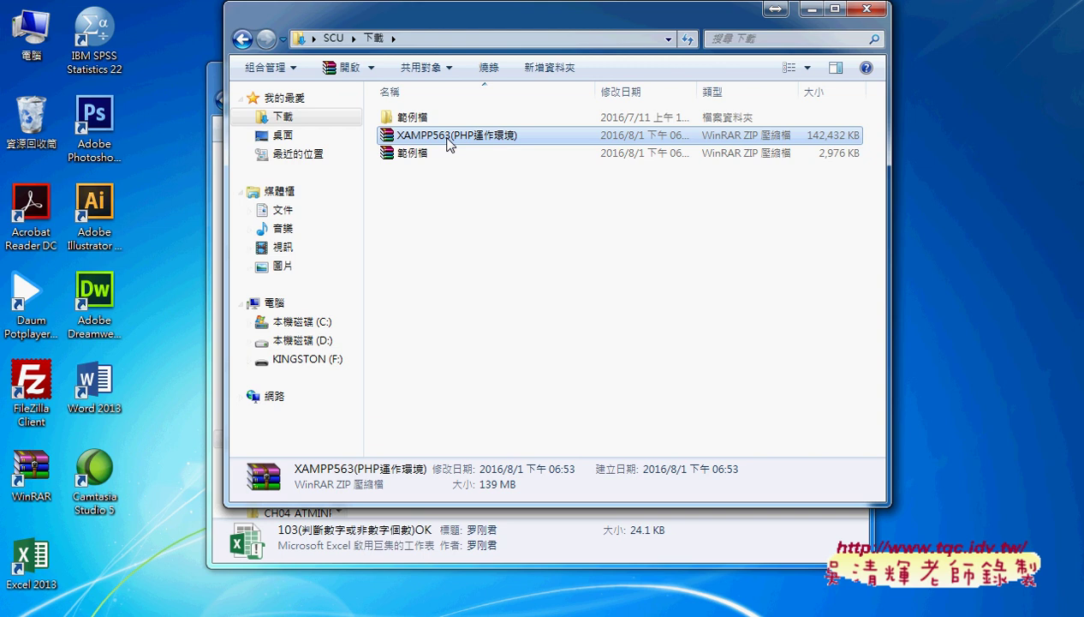
right_click(448, 138)
left_click(375, 237)
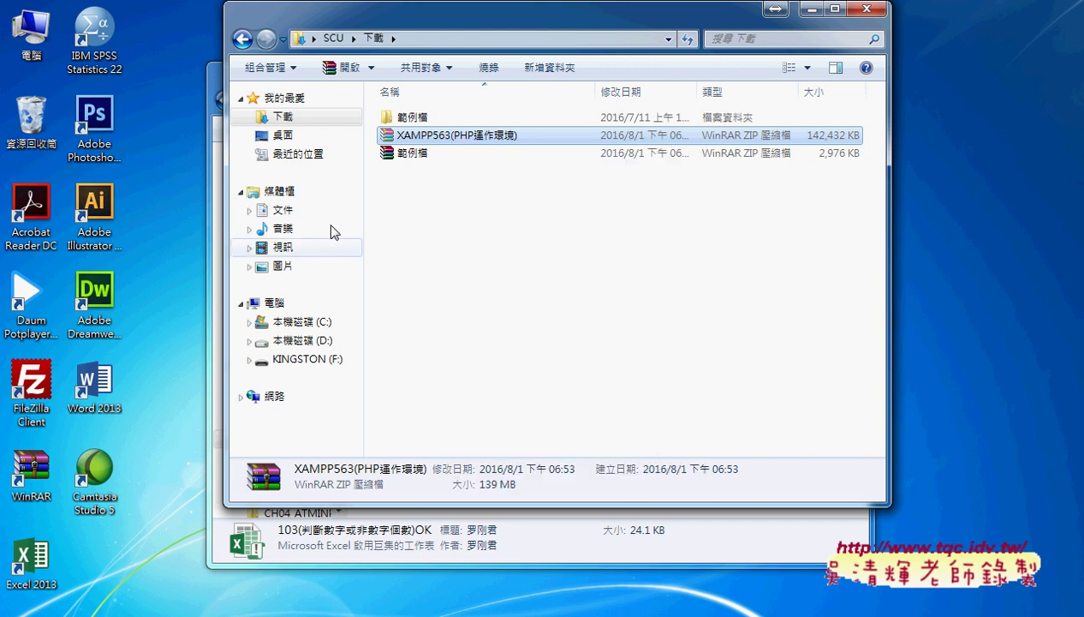
Step: Paste the XAMPP563 zip into the empty root of drive D:
left_click(302, 340)
right_click(477, 292)
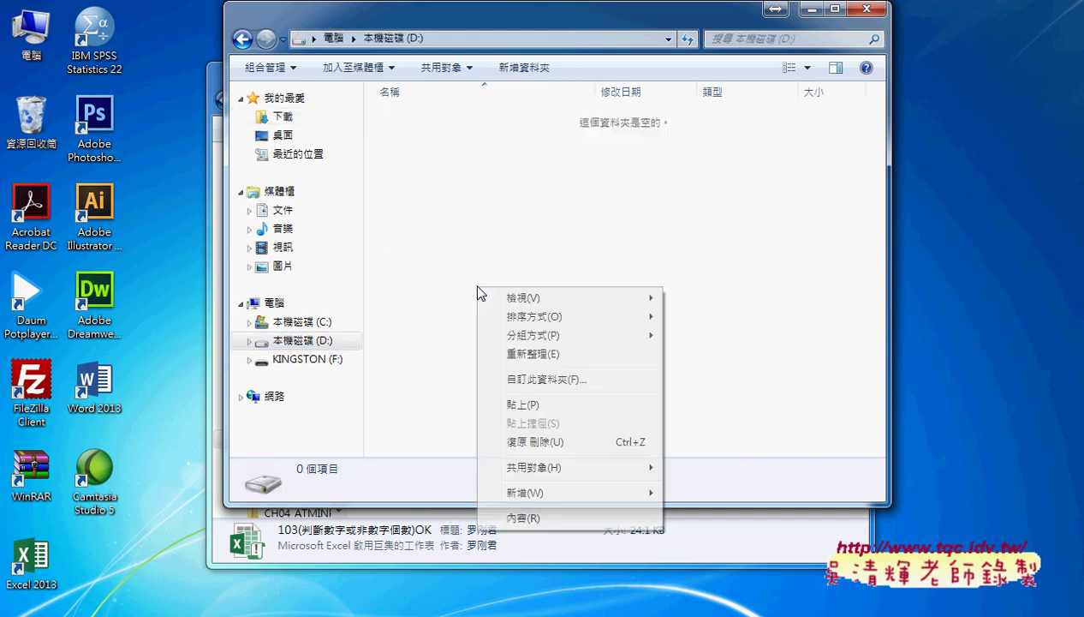
left_click(522, 404)
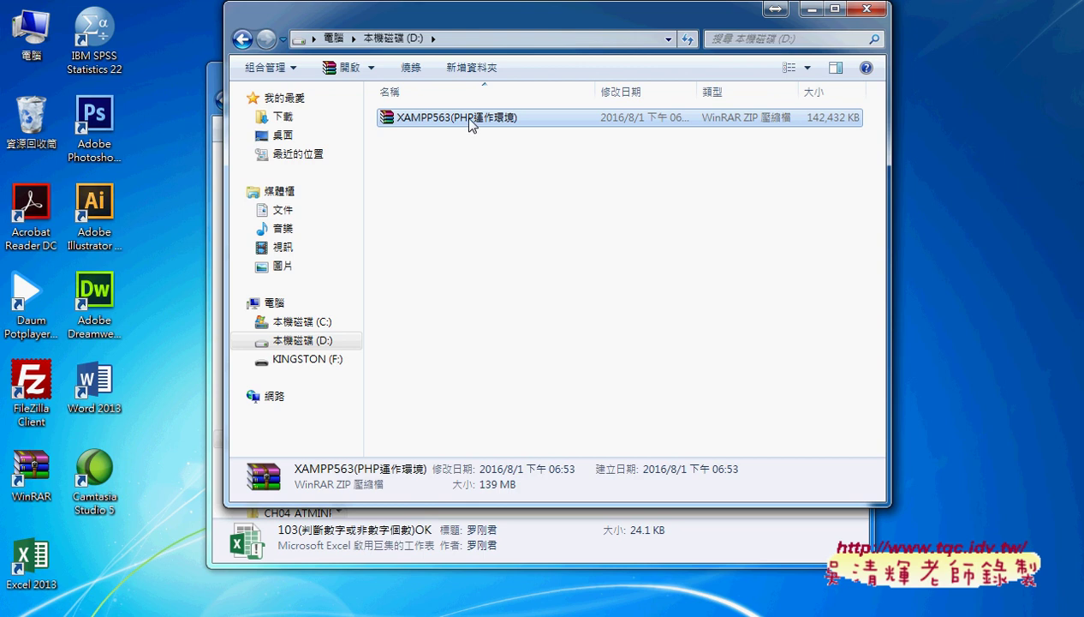
right_click(439, 118)
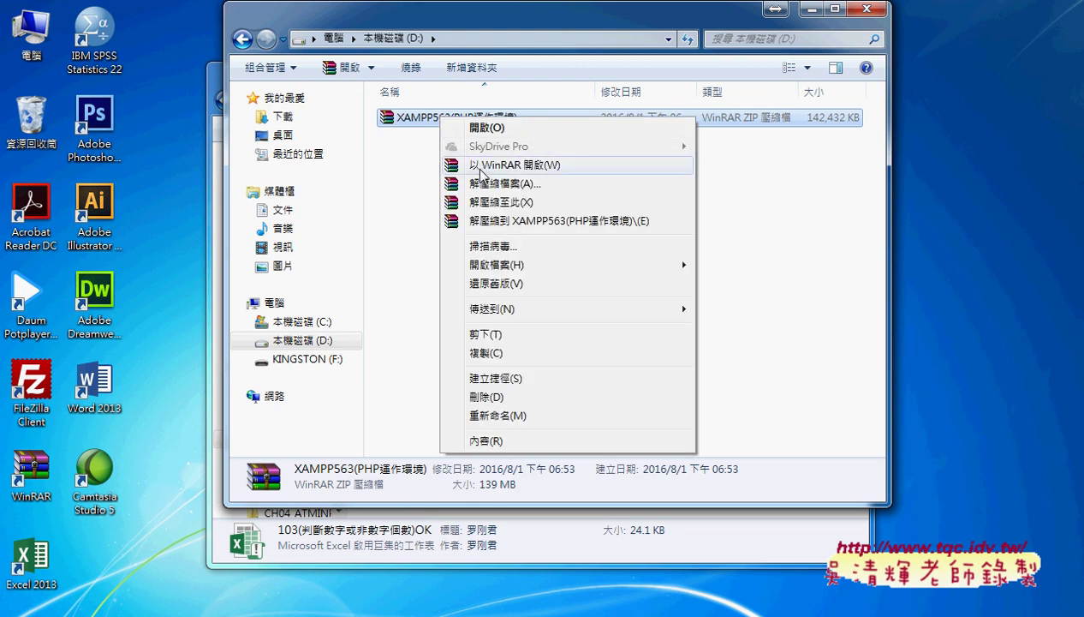
Step: Extract the XAMPP563 archive here on D: and return to the browser windows
left_click(498, 203)
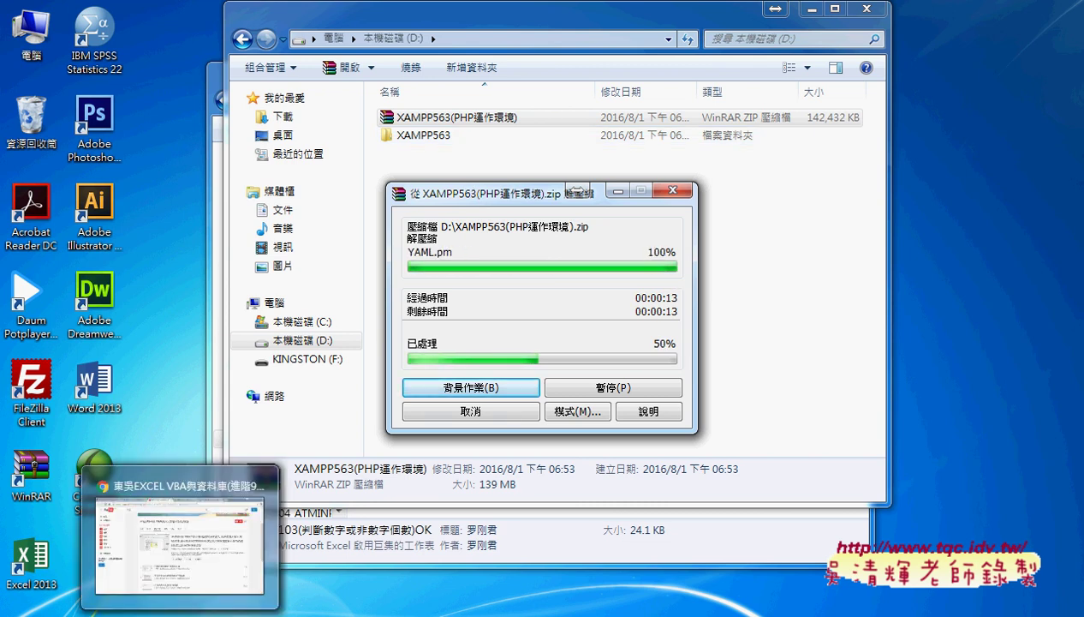
left_click(187, 569)
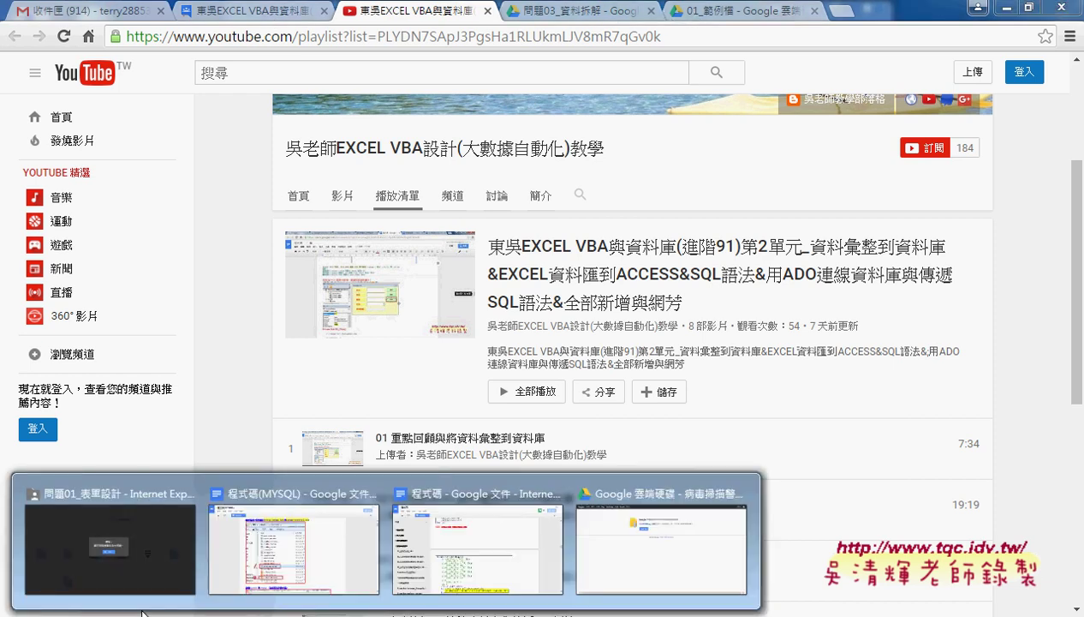
Step: Switch to the 程式碼(MYSQL) notes at the 啟動Apache 與 MySQL control panel screenshot
left_click(293, 548)
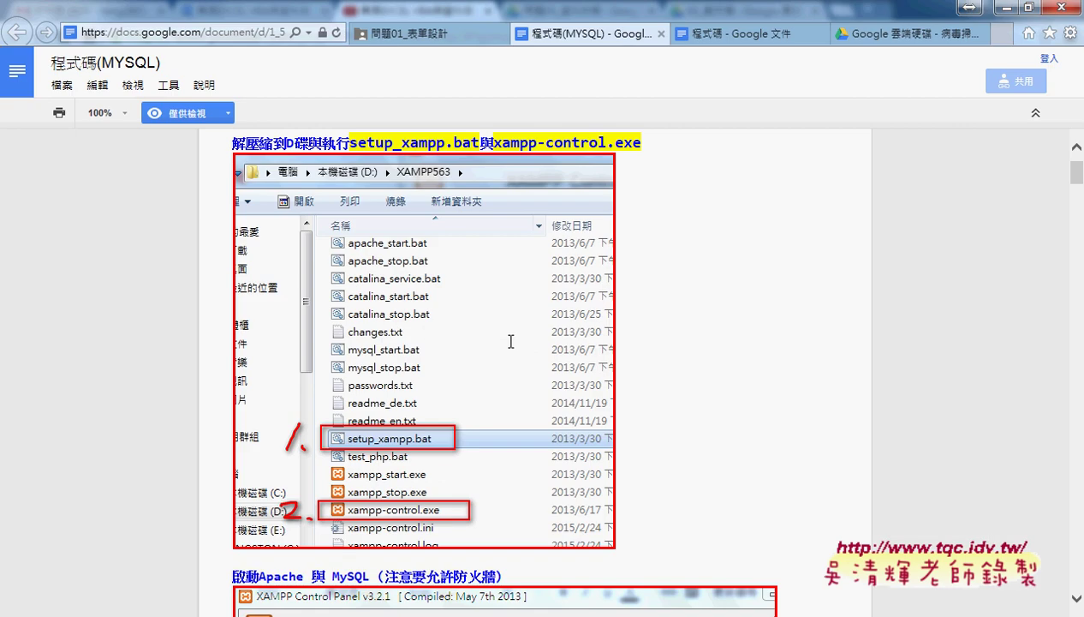
scroll(722, 262, "down", 3)
scroll(690, 274, "down", 4)
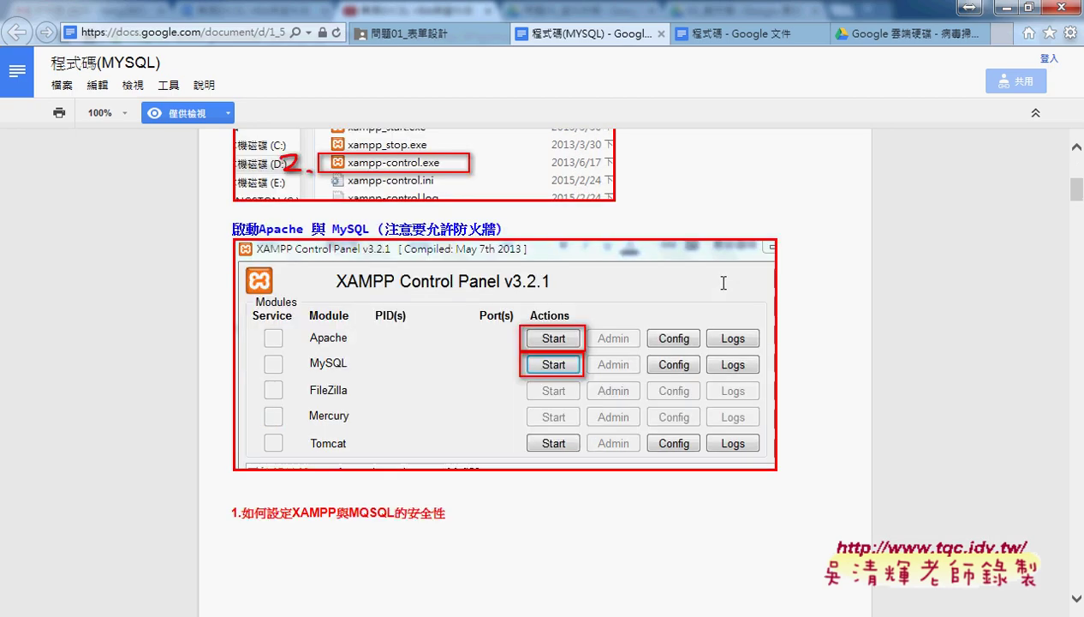
scroll(794, 285, "up", 1)
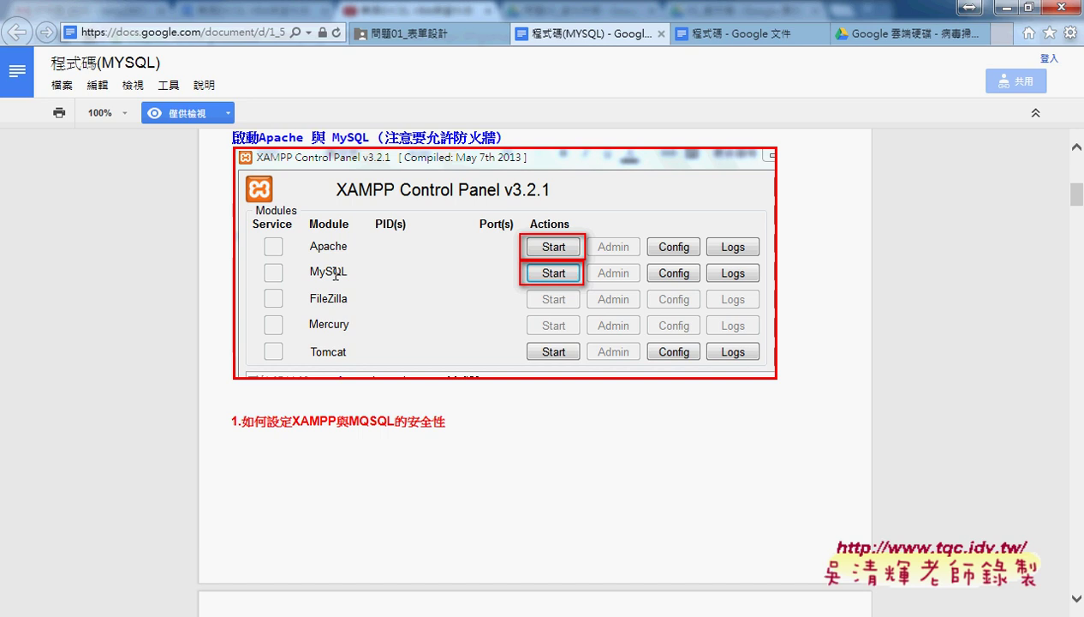
Step: Scroll the notes to the XAMPP security page screenshot showing three SECURE statuses
scroll(336, 274, "down", 4)
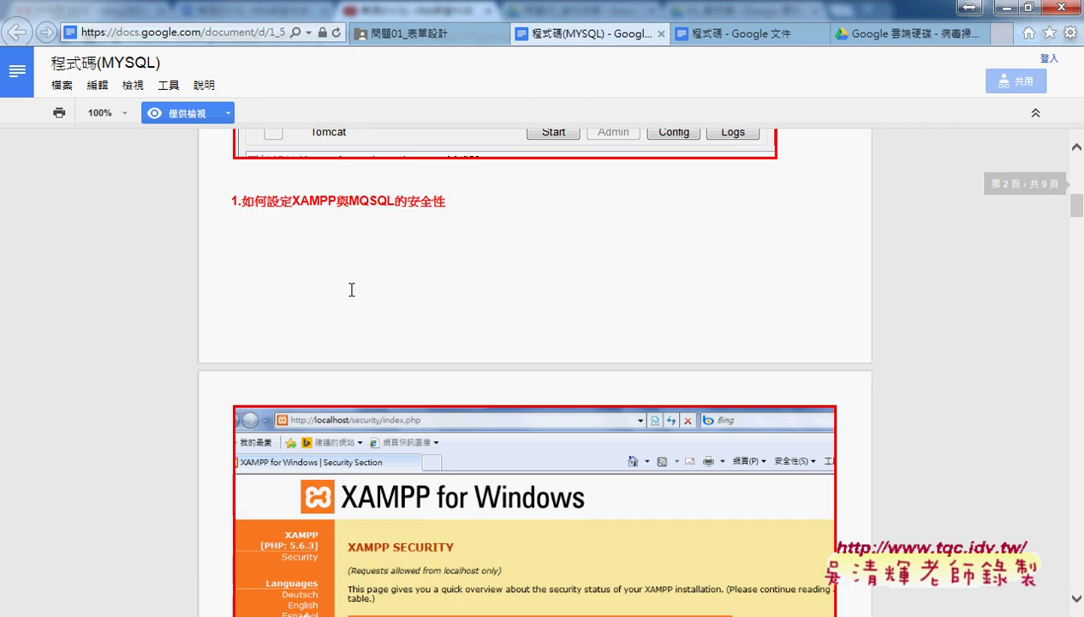
scroll(359, 288, "up", 1)
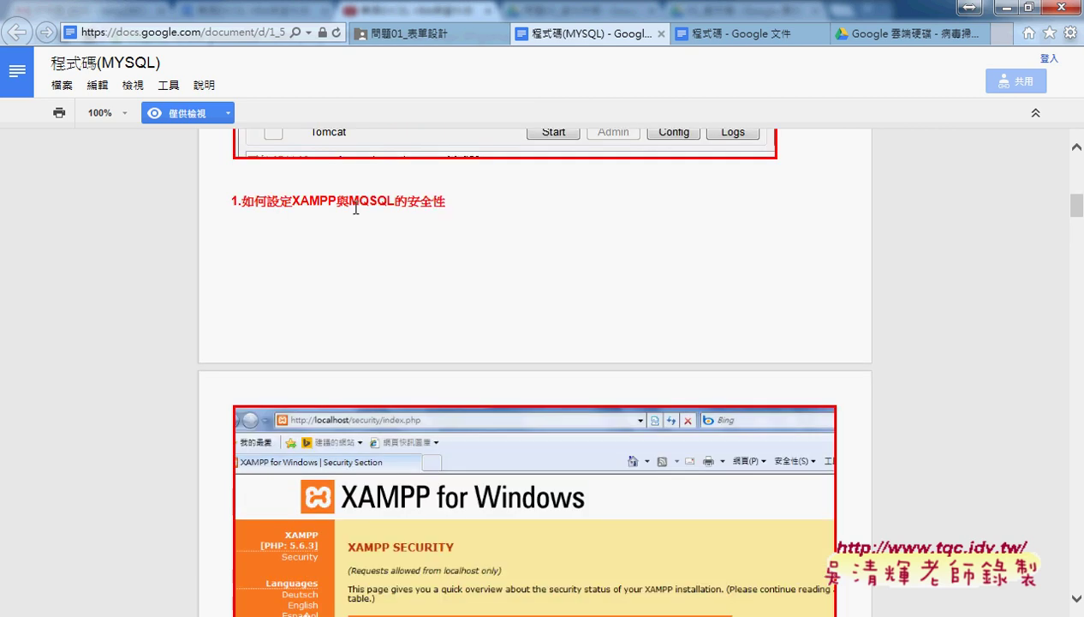
scroll(867, 248, "down", 3)
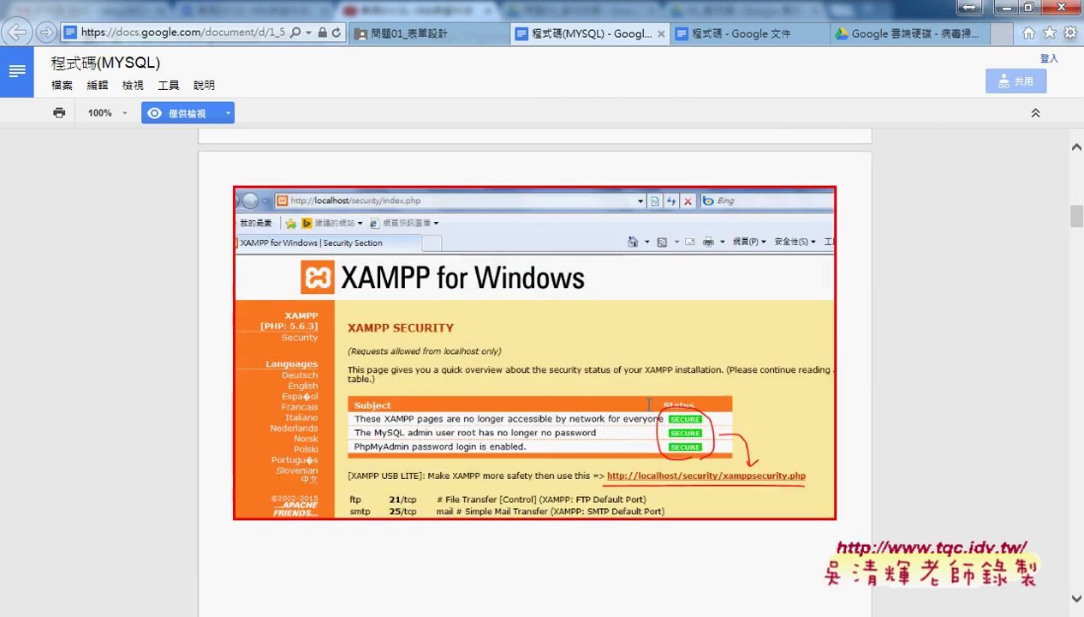
scroll(792, 412, "down", 3)
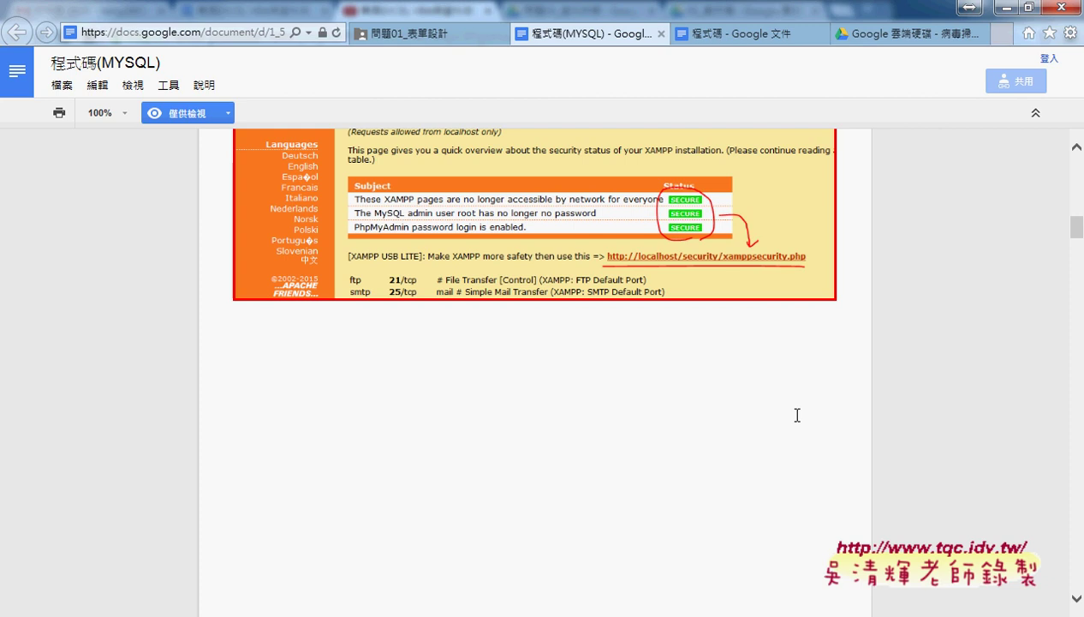
scroll(796, 414, "up", 1)
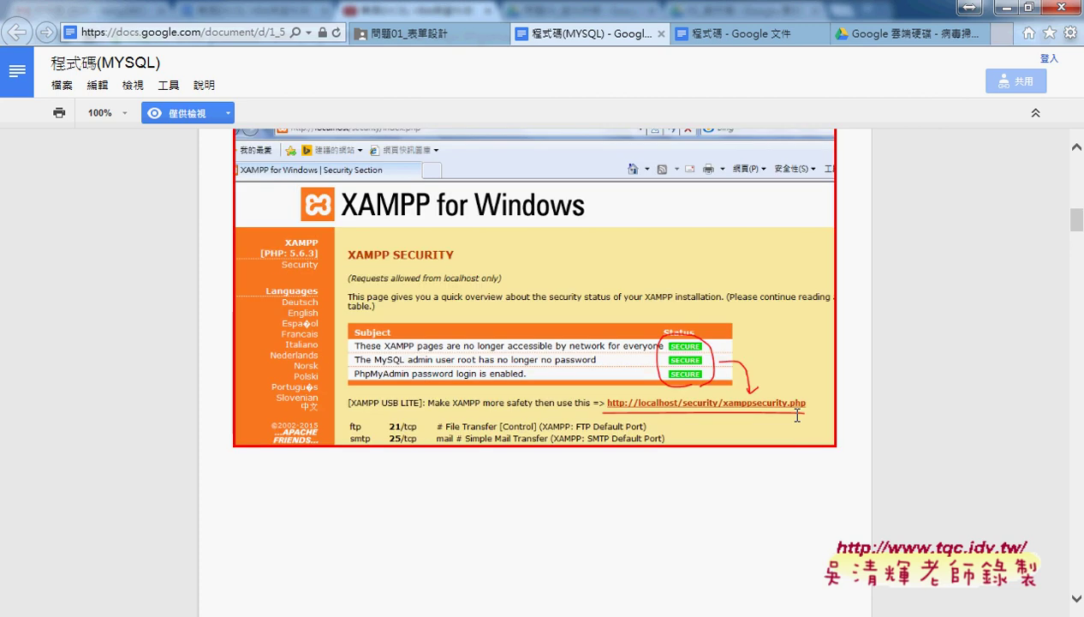
scroll(797, 415, "up", 2)
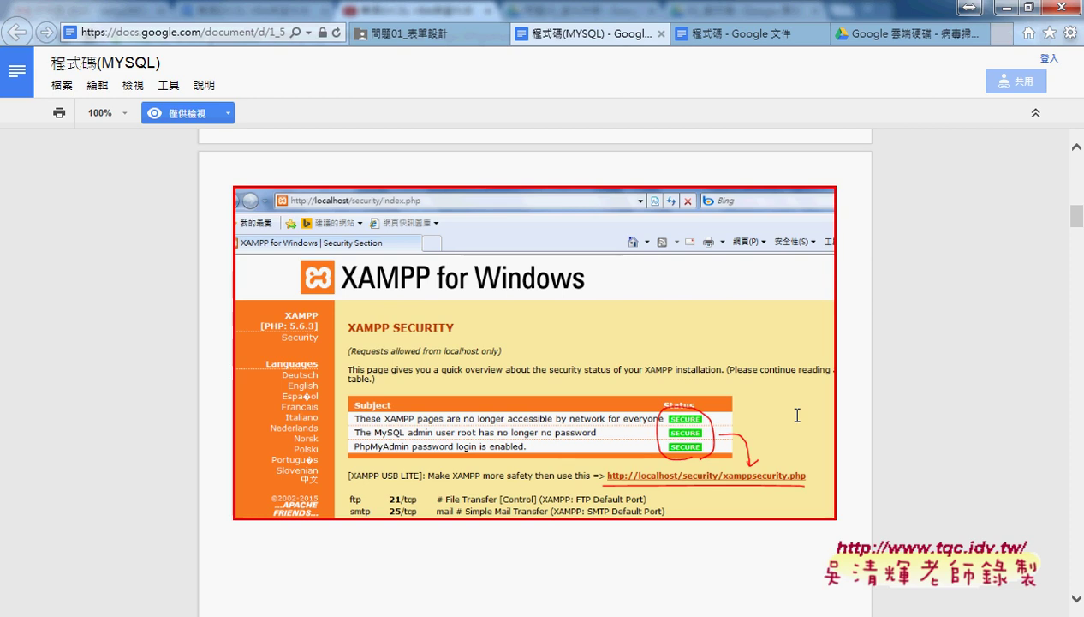
scroll(796, 415, "down", 3)
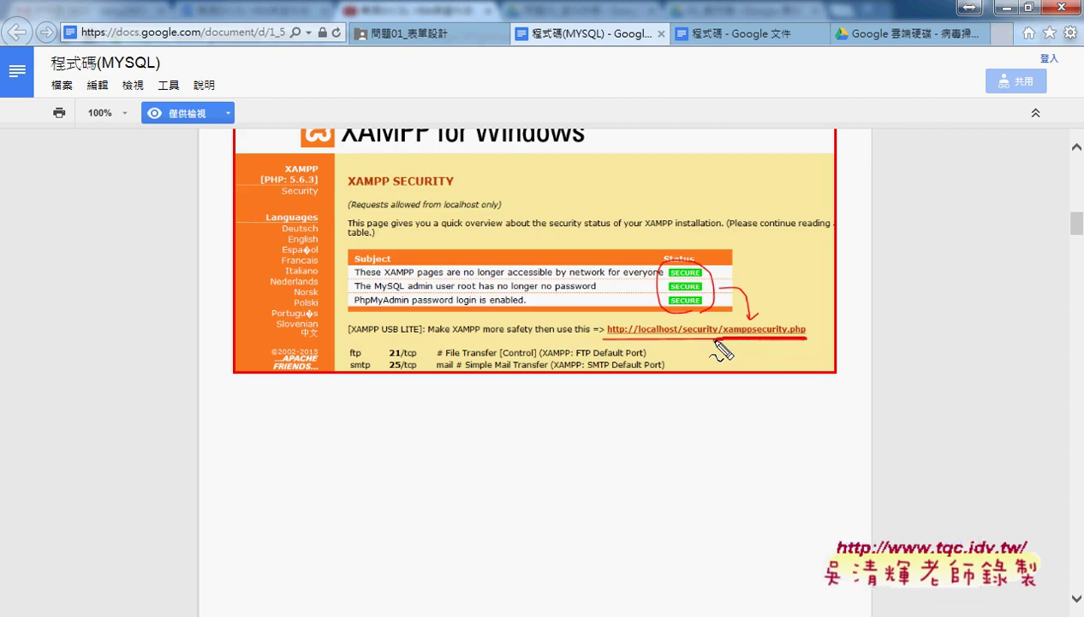
Step: Circle and arrow the xamppsecurity.php link with the screen pen, then clear the drawings
left_click_drag(717, 344, 800, 339)
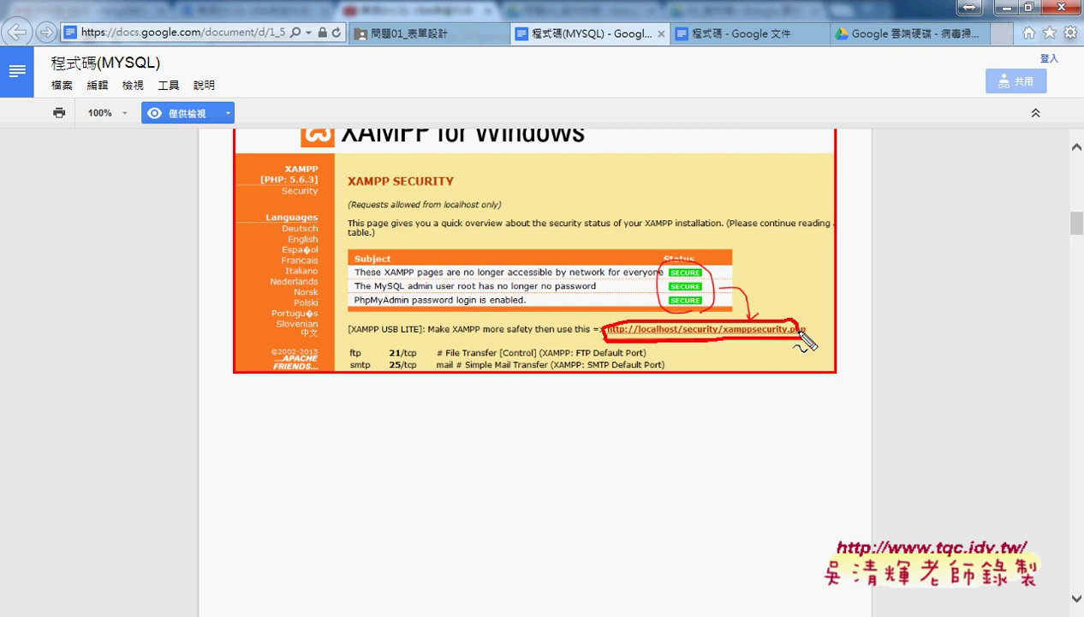
mouse_move(869, 340)
left_mouse_down()
mouse_move(806, 335)
mouse_move(823, 322)
mouse_move(837, 353)
left_mouse_up()
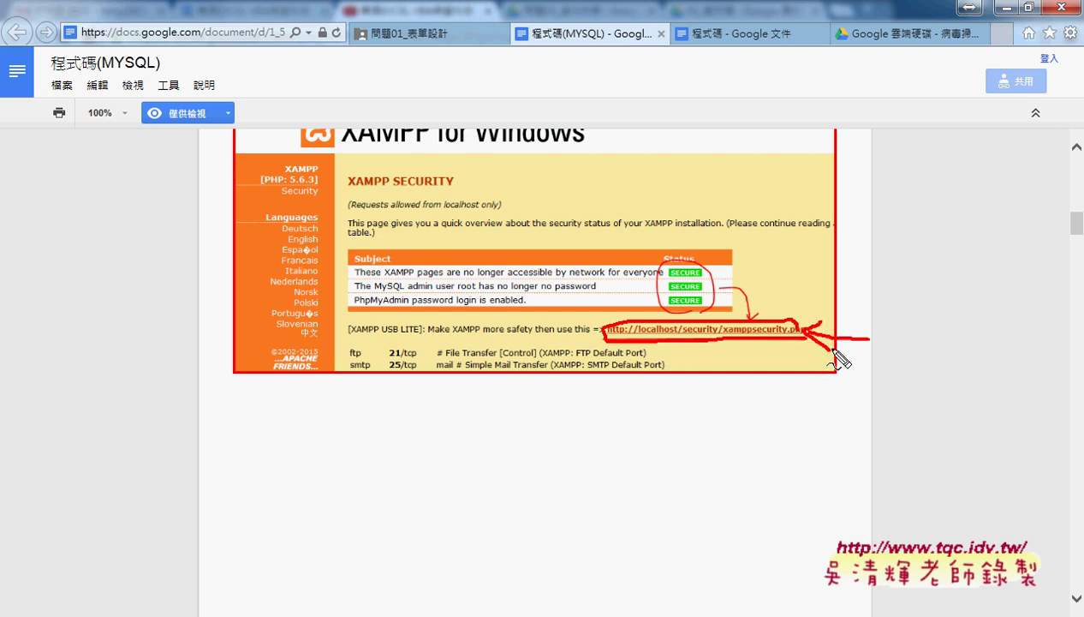
key("Escape")
Step: Scroll past the MySQL root-password console screenshot to section 2's phpMyAdmin create-database screenshot
scroll(833, 349, "down", 3)
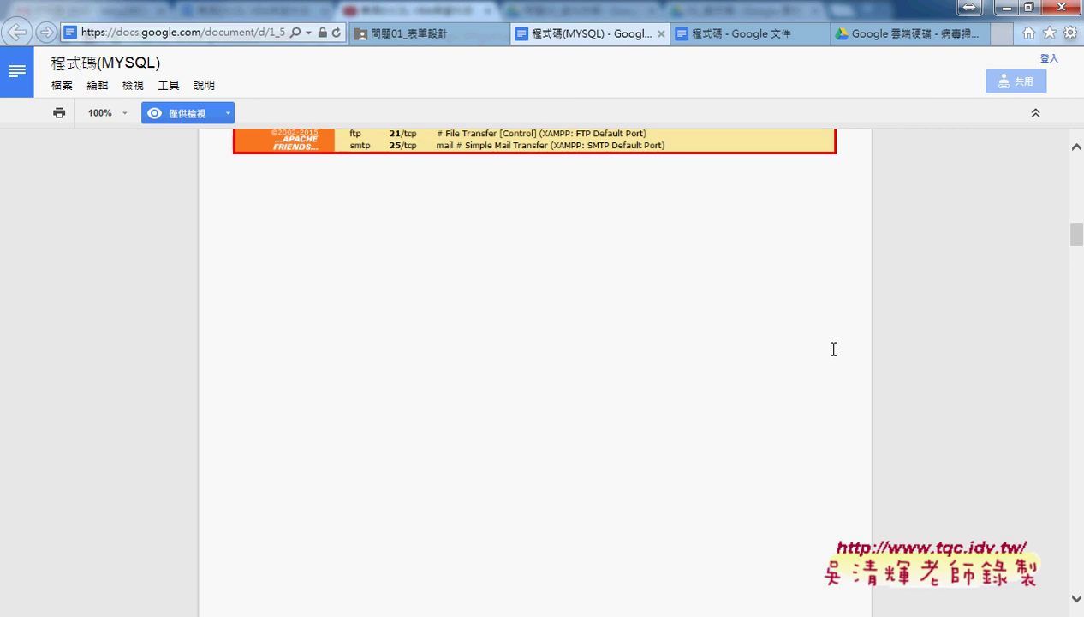
scroll(833, 349, "down", 3)
scroll(832, 348, "down", 3)
scroll(832, 348, "down", 3)
scroll(832, 349, "down", 1)
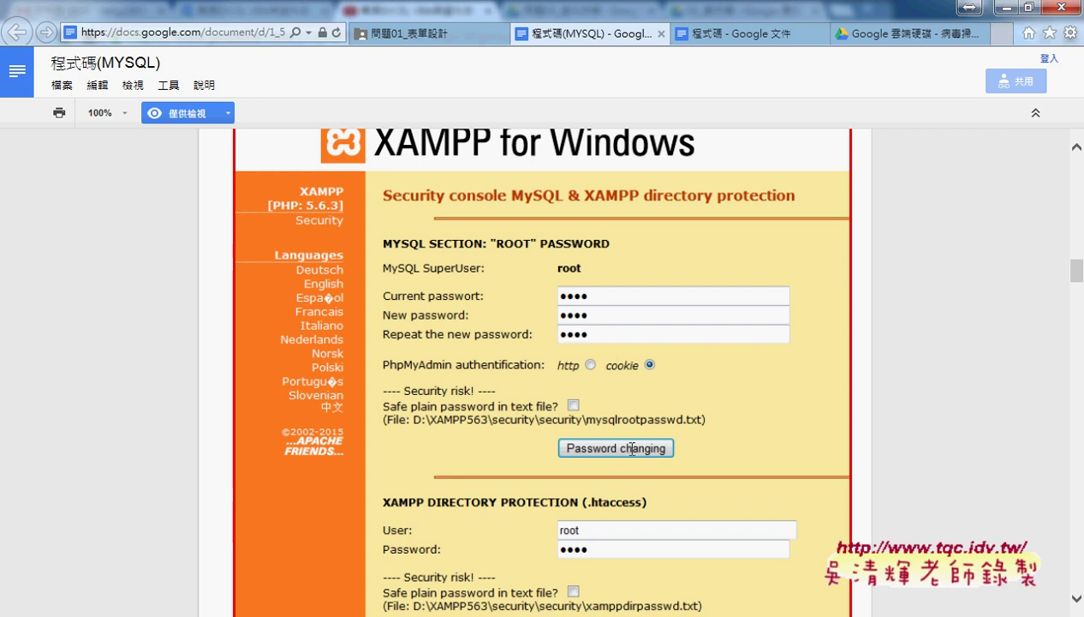
scroll(893, 422, "down", 3)
scroll(893, 422, "down", 3)
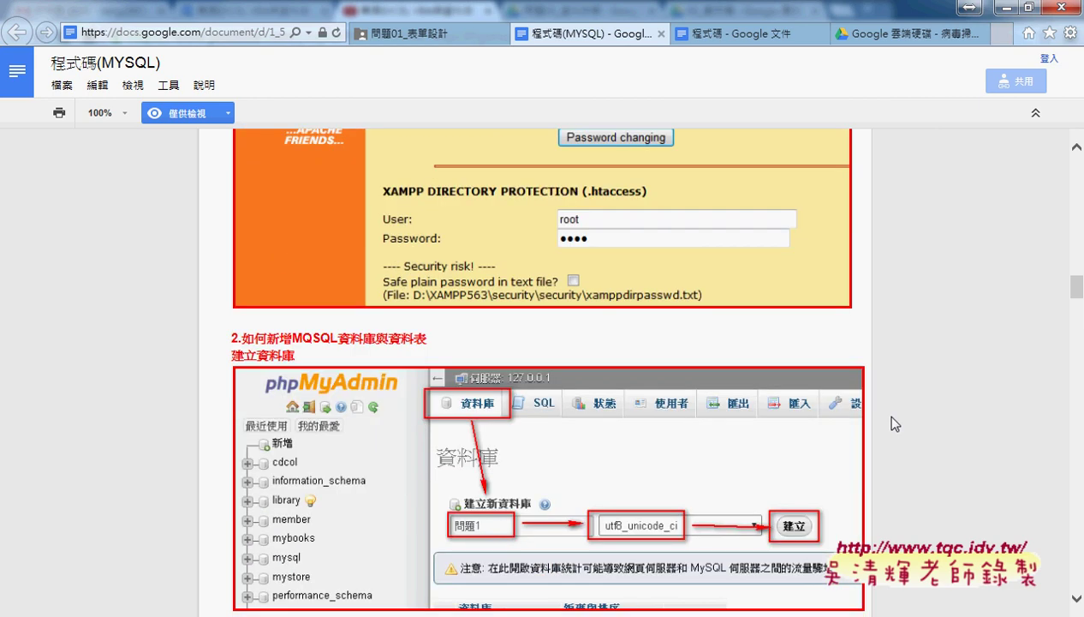
scroll(893, 422, "down", 3)
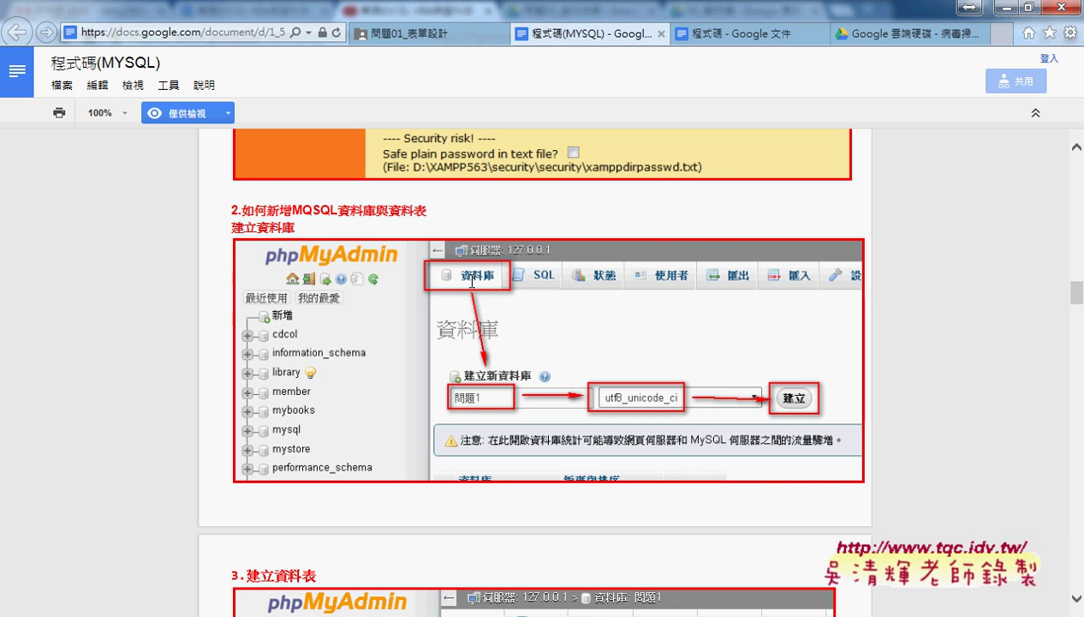
Step: Scroll the 程式碼(MYSQL) notes from section 2 to section 3's 建立資料表 screenshot of the 5-column 問題1 table
scroll(472, 280, "down", 1)
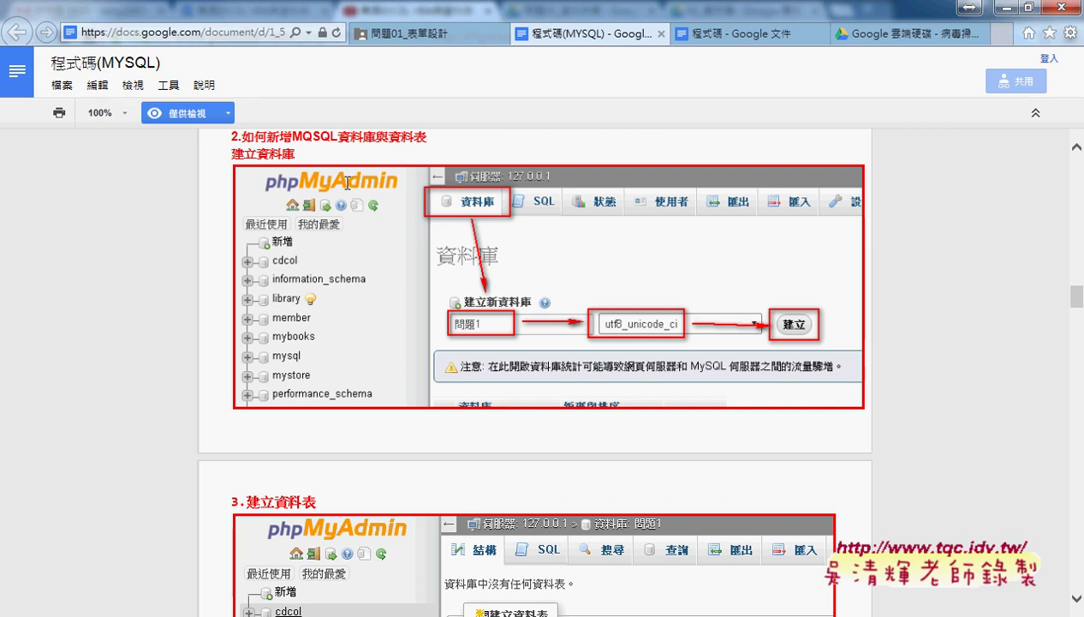
scroll(344, 180, "up", 1)
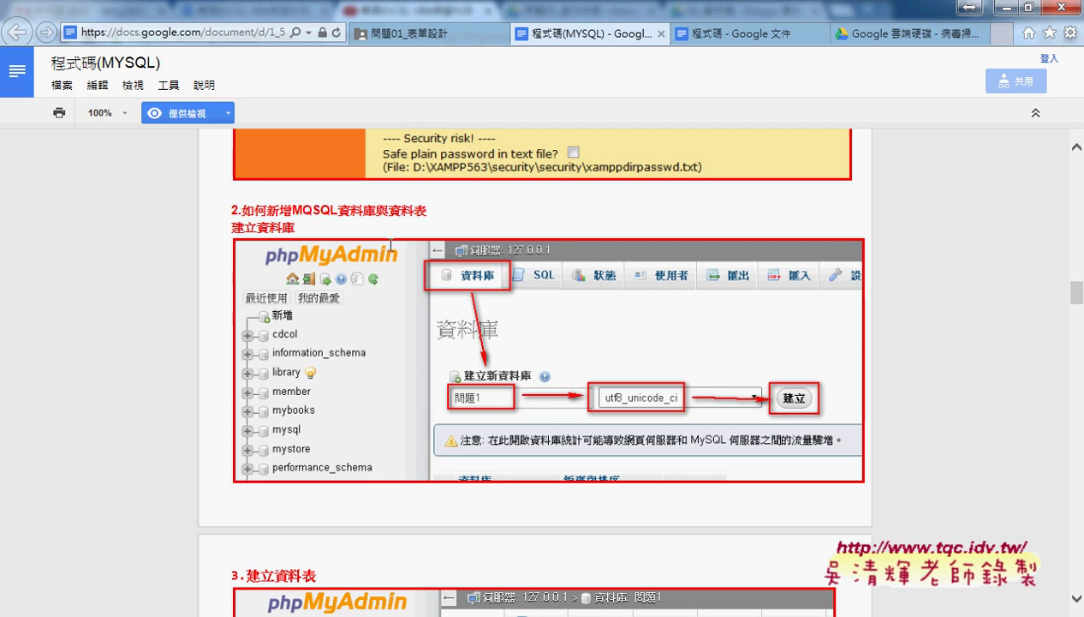
scroll(500, 316, "down", 1)
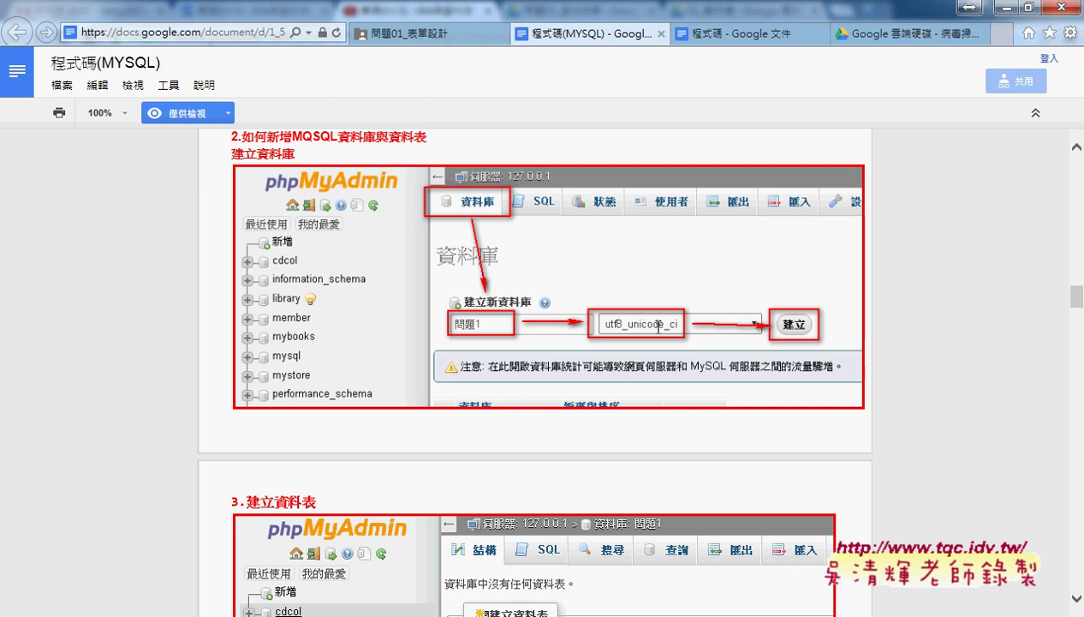
scroll(784, 315, "down", 3)
scroll(790, 317, "down", 4)
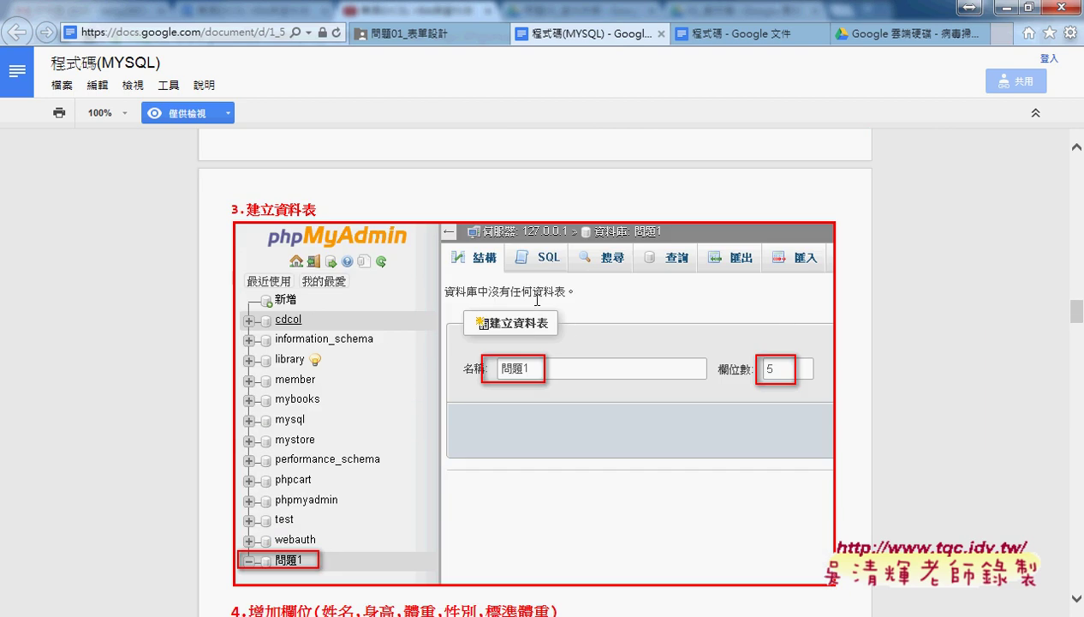
Step: Scroll to section 4 and highlight the 姓名,身高,體重,性別,標準體重 field list in its heading
scroll(527, 300, "down", 2)
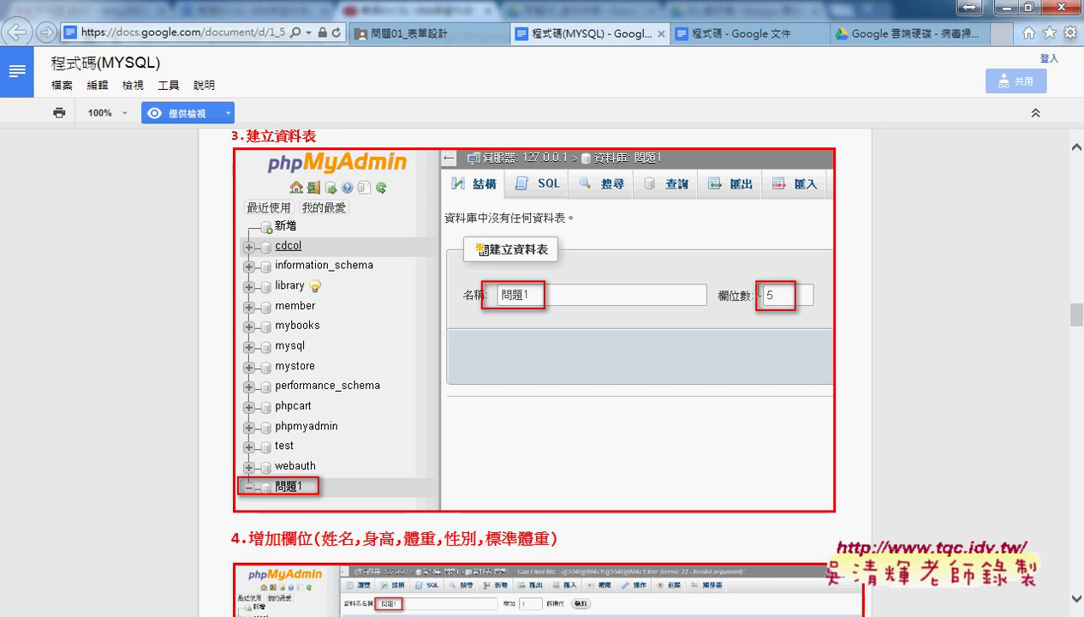
scroll(796, 287, "down", 4)
scroll(804, 288, "down", 4)
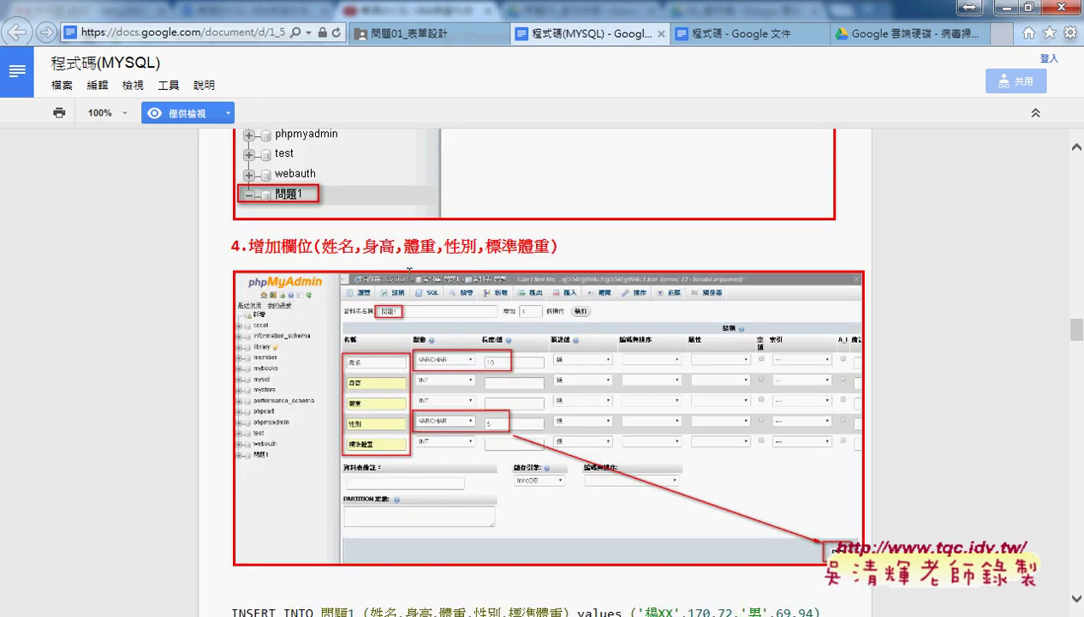
left_click_drag(322, 246, 555, 250)
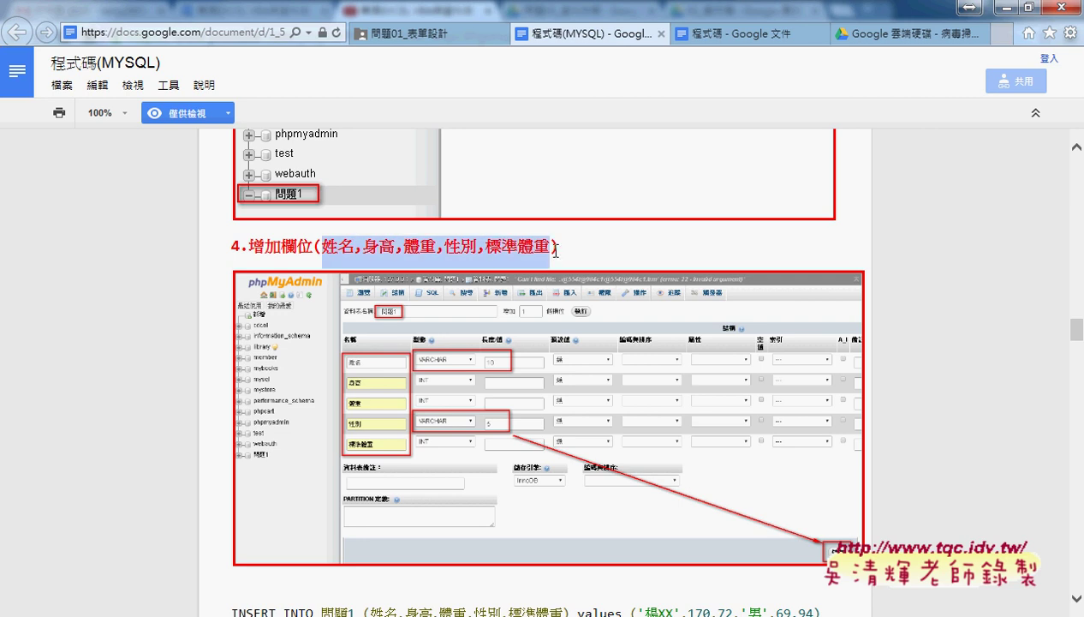
scroll(506, 377, "down", 2)
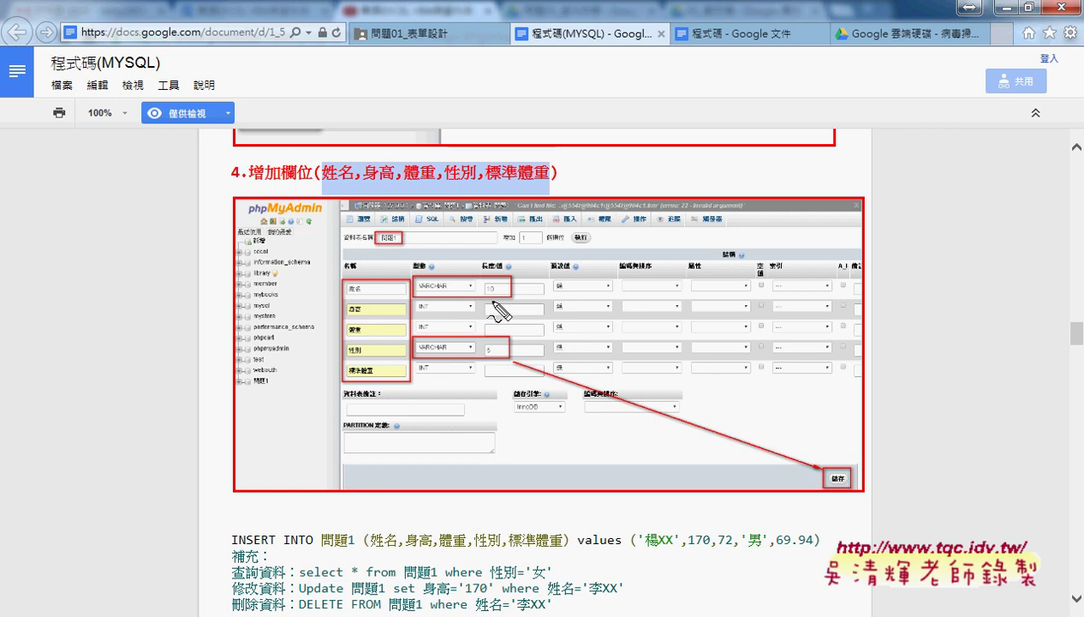
Step: Underline 姓名 and 性別 in red ink, then erase the marks
left_click_drag(324, 184, 355, 178)
left_click_drag(446, 183, 476, 181)
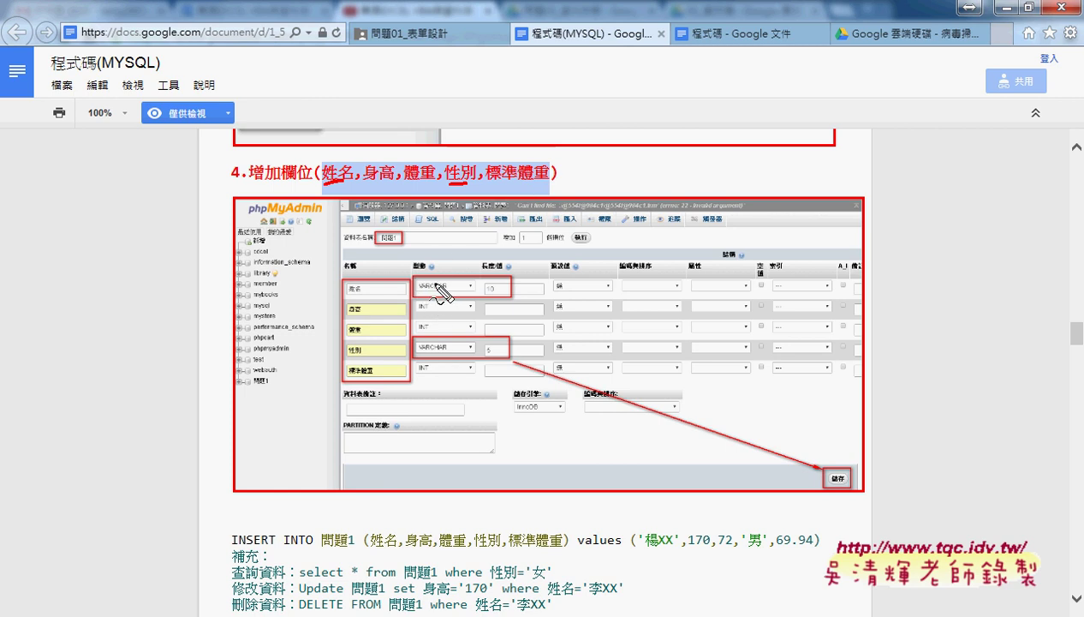
key("Escape")
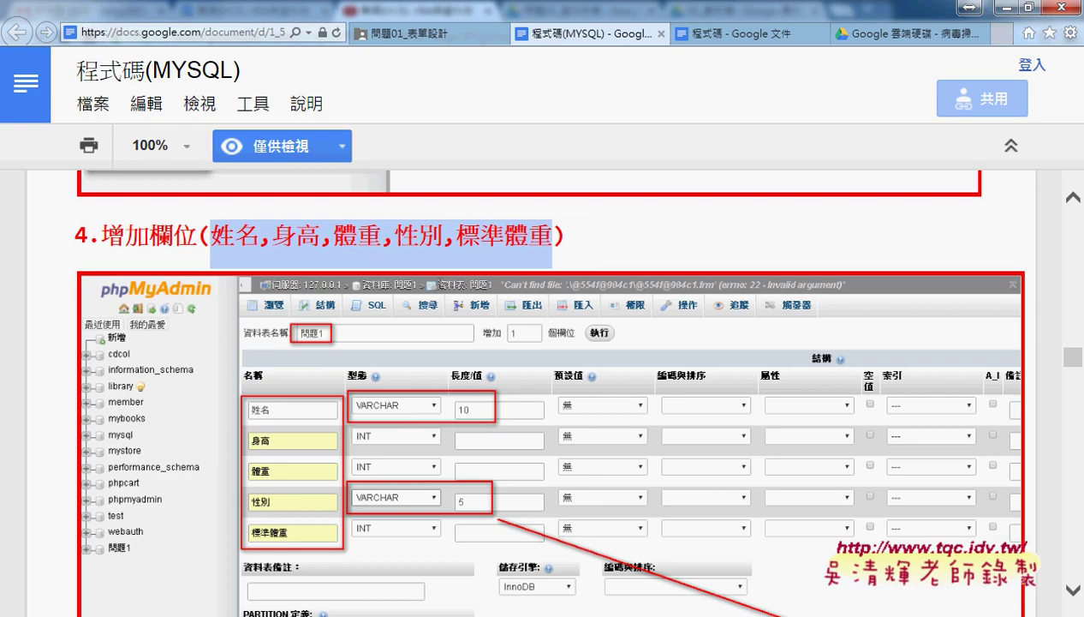
Step: Scroll past section 4's phpMyAdmin screenshot to the INSERT INTO 問題1 statement
scroll(435, 283, "down", 1)
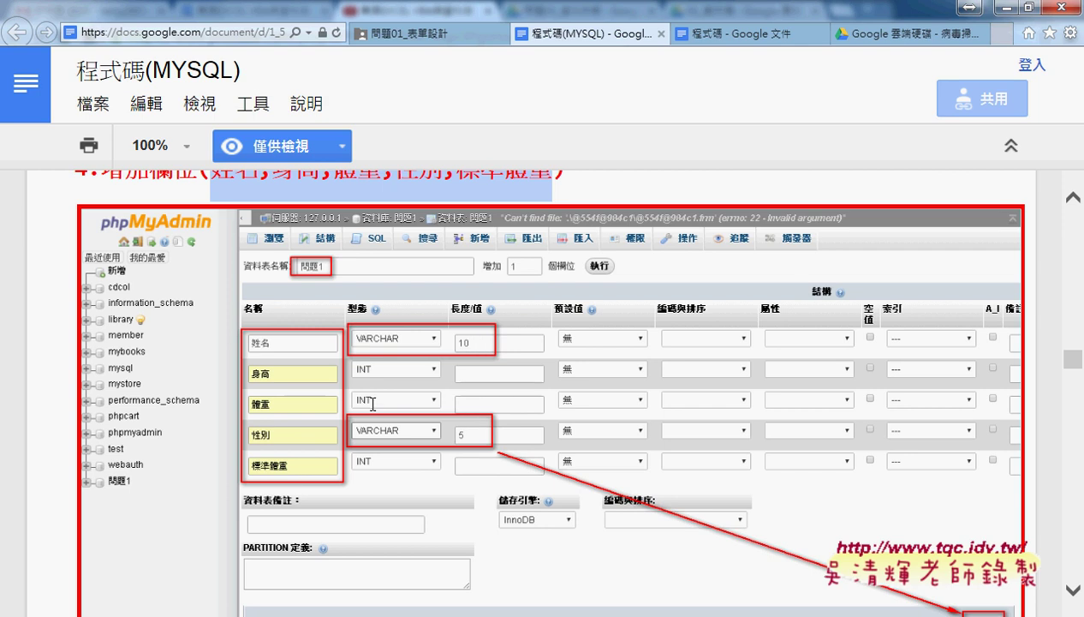
scroll(428, 436, "down", 3)
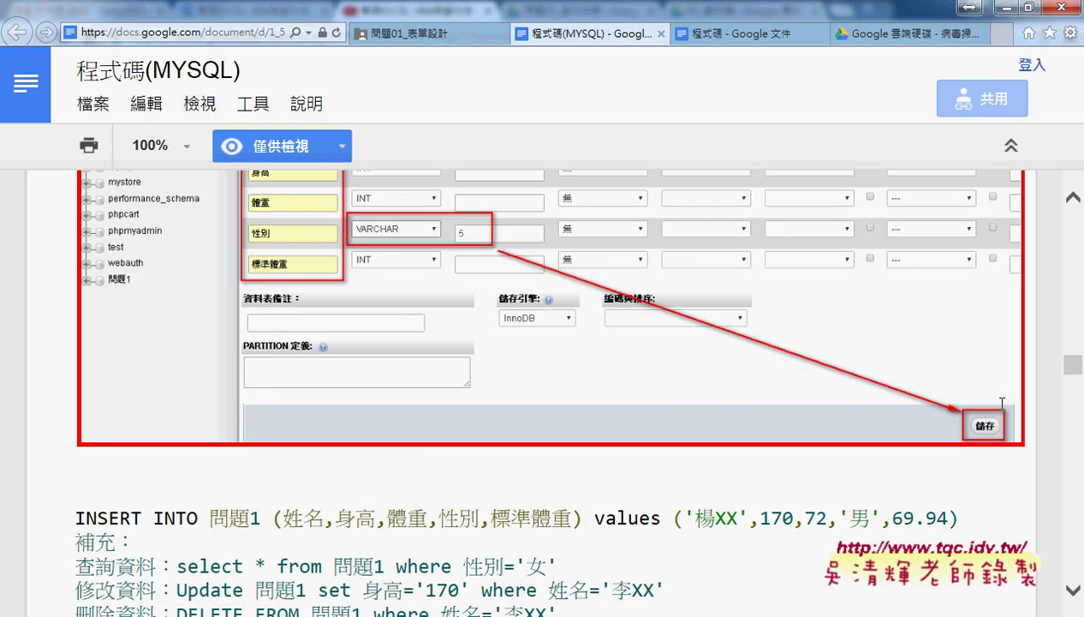
Step: Highlight INSERT INTO and select in the SQL examples, then scroll to the 完成畫面 Excel screenshot
scroll(950, 410, "down", 3)
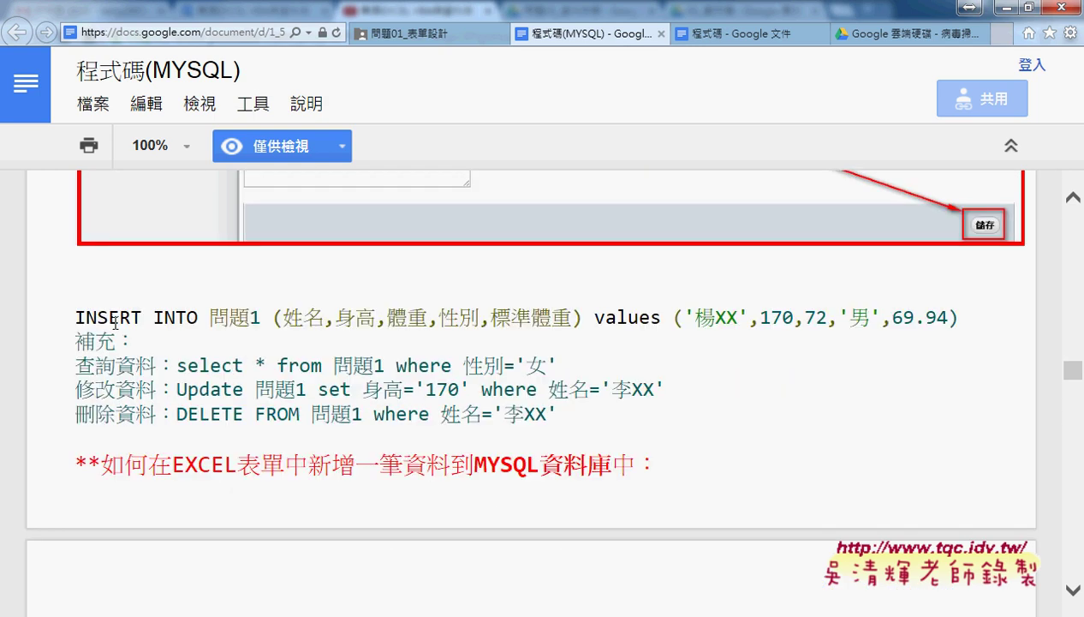
left_click_drag(74, 315, 215, 315)
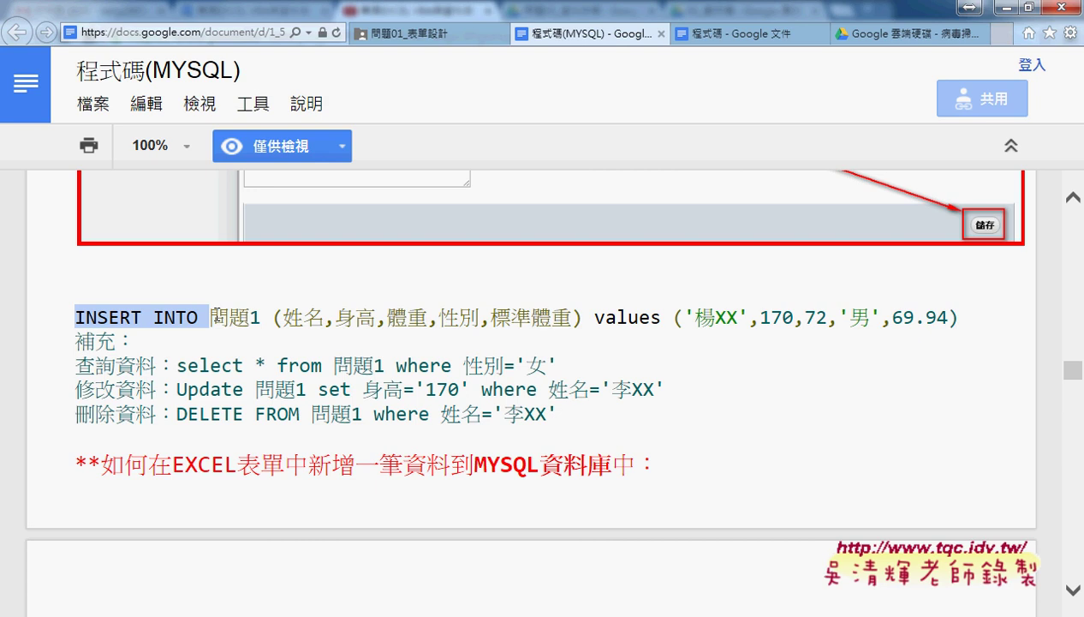
left_click(151, 323)
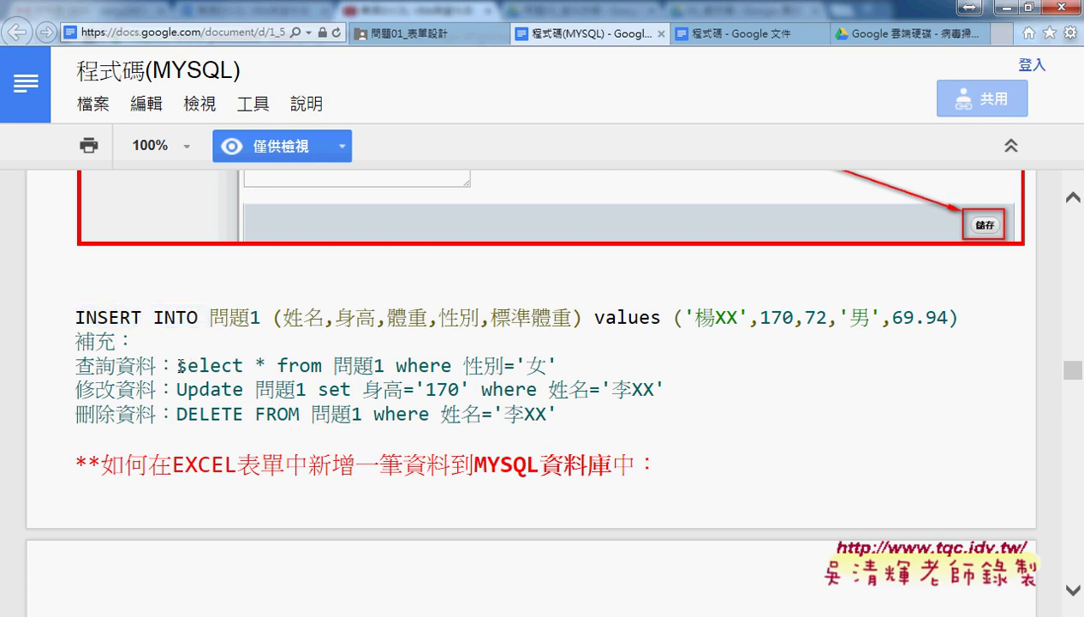
left_click_drag(175, 365, 244, 365)
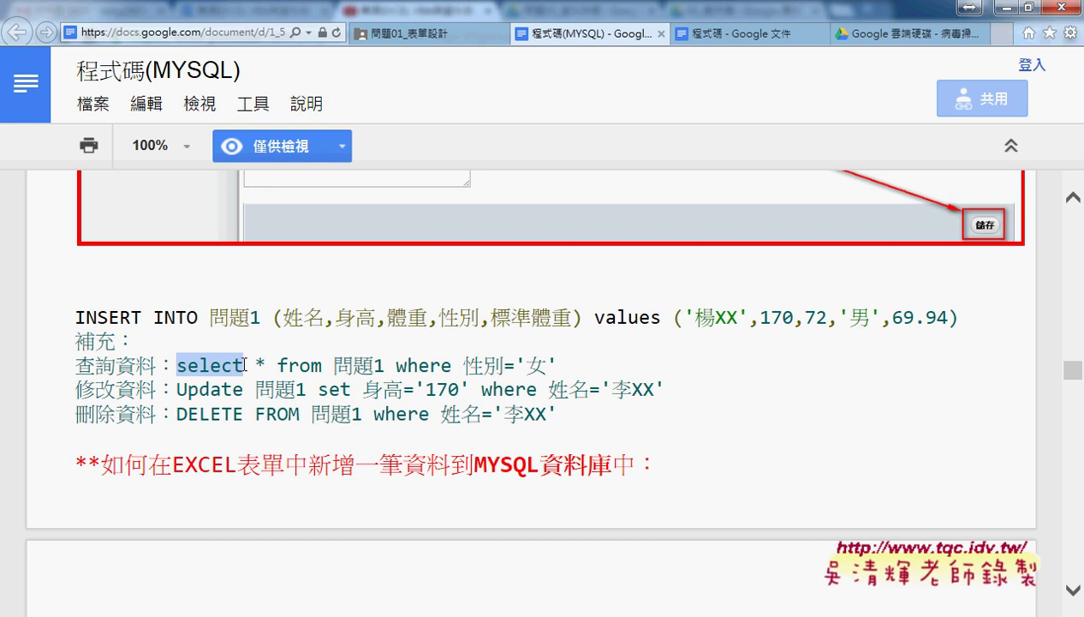
scroll(245, 365, "down", 6)
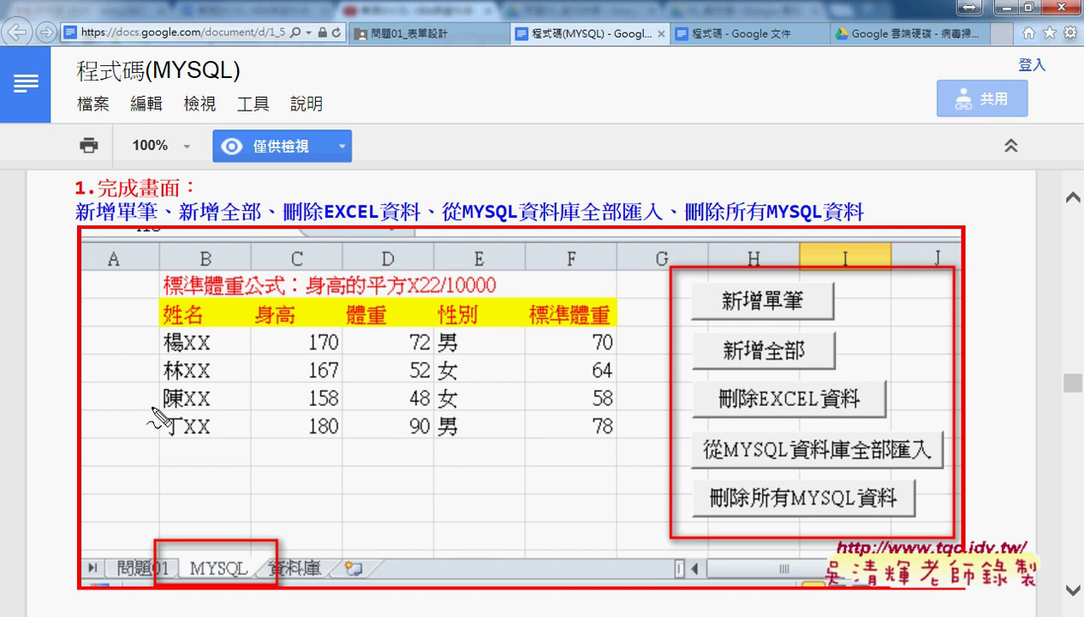
left_click_drag(156, 411, 154, 441)
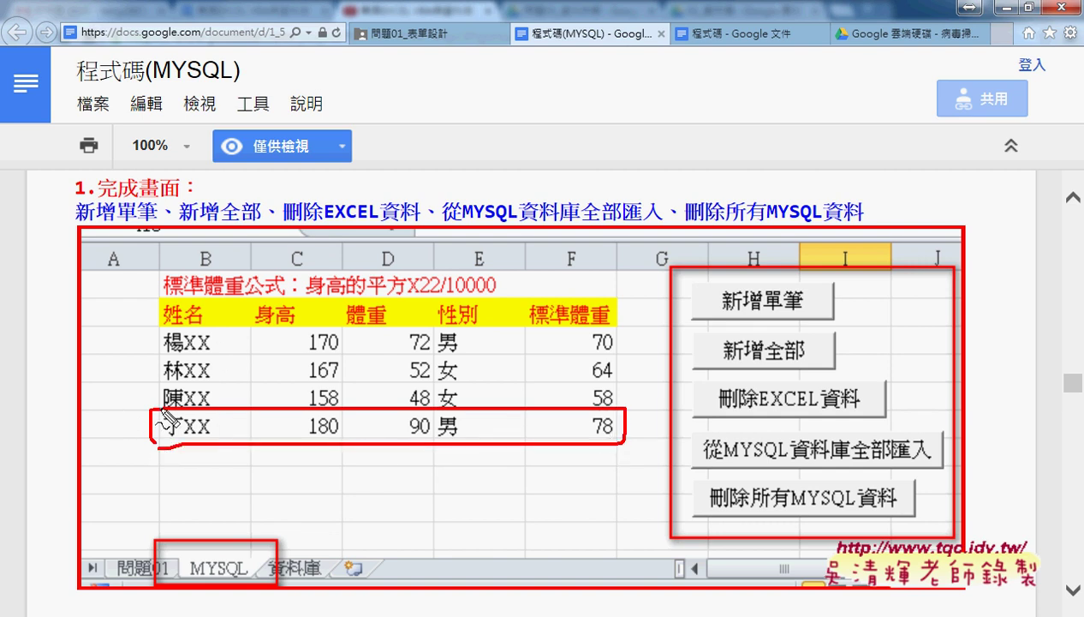
mouse_move(158, 409)
left_mouse_down()
mouse_move(117, 363)
mouse_move(137, 379)
left_mouse_up()
left_click_drag(96, 279, 90, 334)
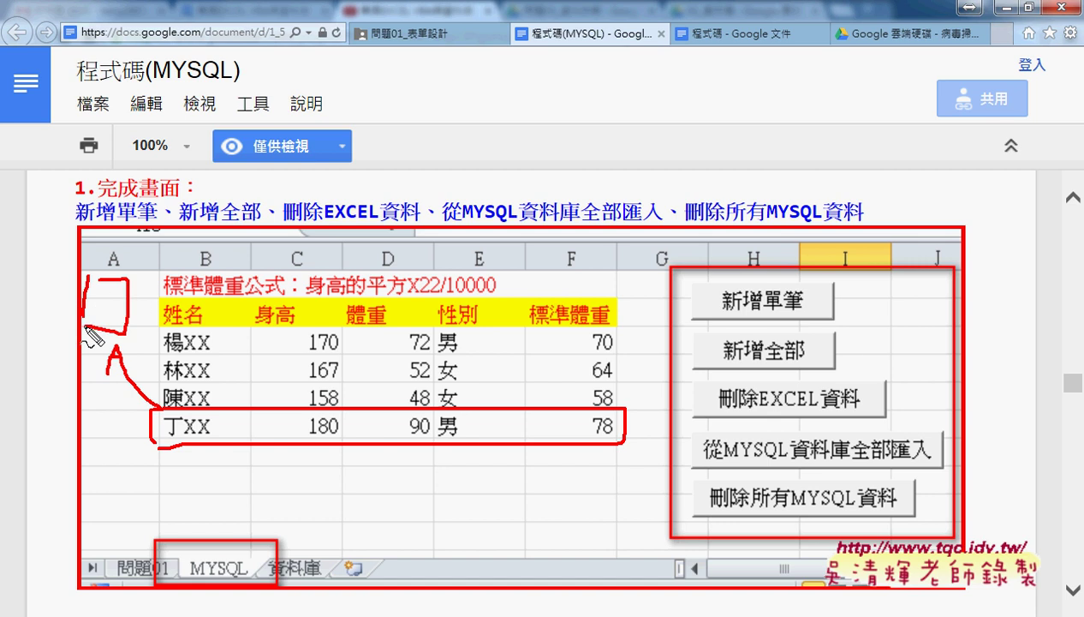
left_click_drag(445, 340, 304, 420)
left_click_drag(311, 346, 421, 431)
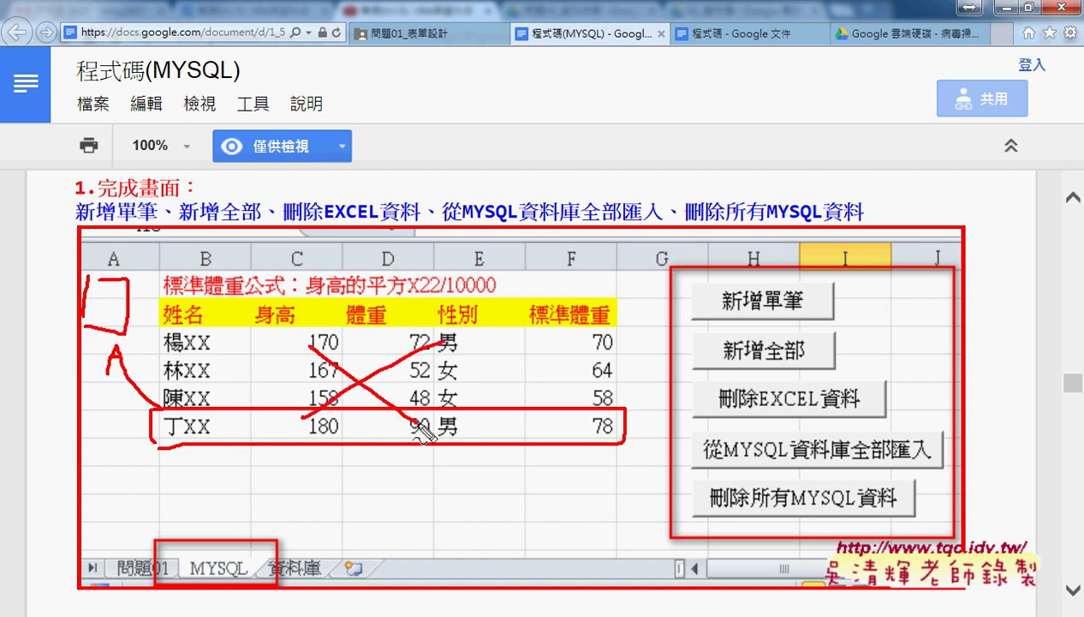
left_click_drag(128, 310, 176, 404)
mouse_move(171, 336)
left_mouse_down()
mouse_move(292, 437)
mouse_move(221, 434)
left_mouse_up()
mouse_move(89, 296)
left_mouse_down()
mouse_move(114, 327)
mouse_move(89, 329)
left_mouse_up()
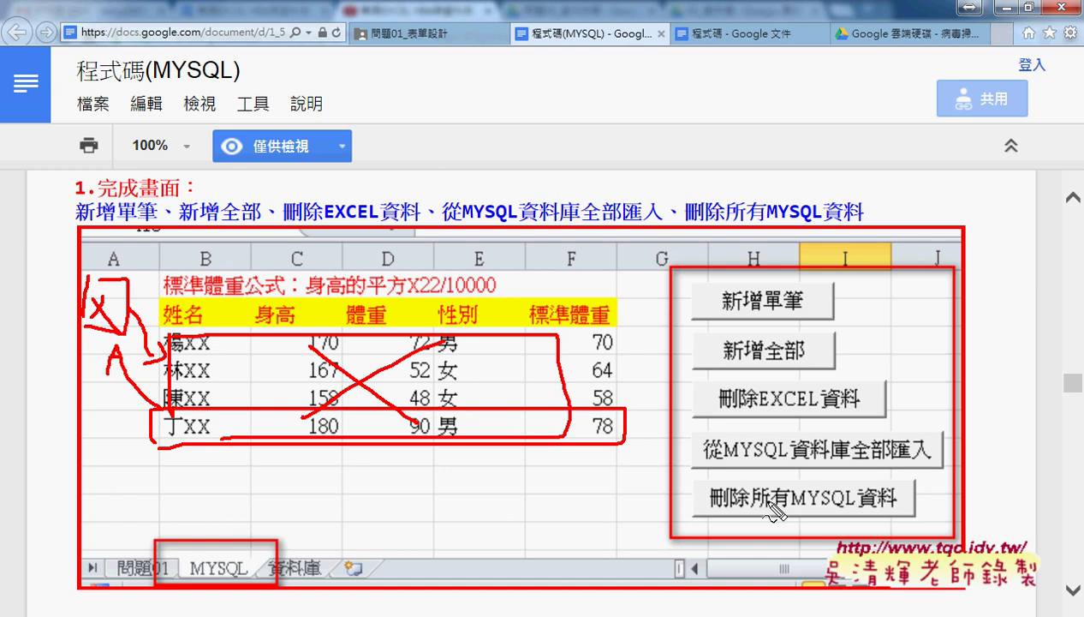
key("Escape")
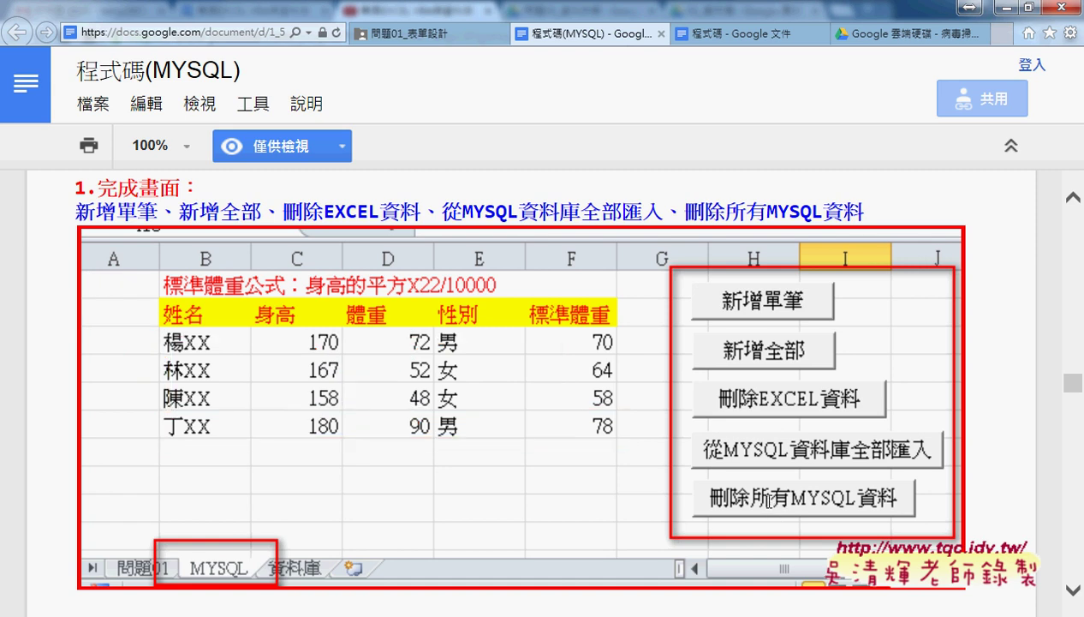
Step: Minimize the notes, dismiss the zip preview error, and bring the D: drive Explorer window forward
left_click(1000, 10)
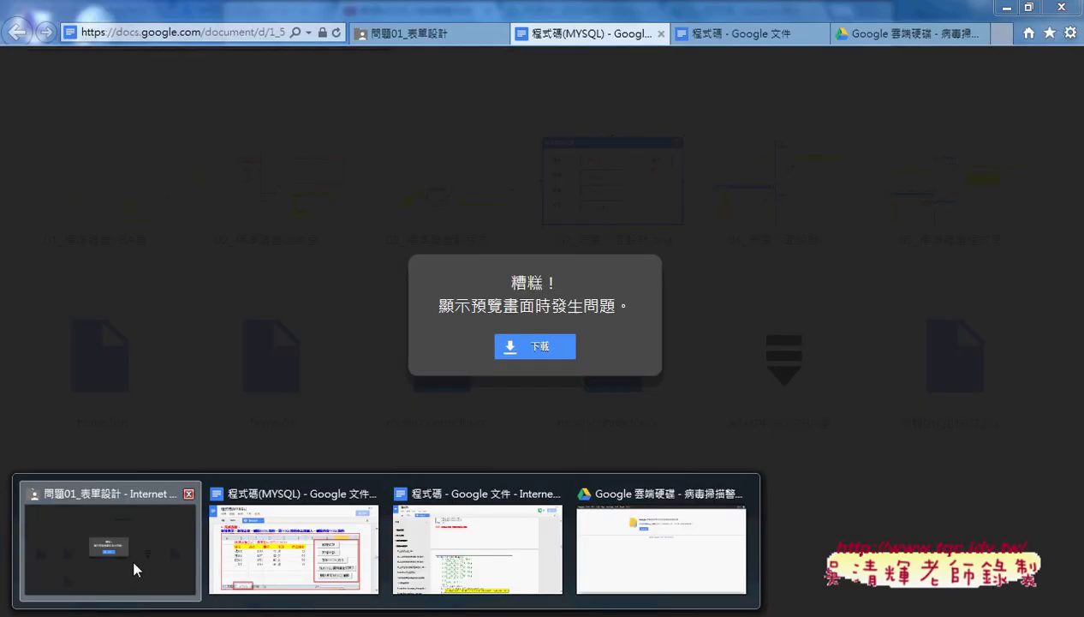
left_click(130, 552)
left_click(1048, 66)
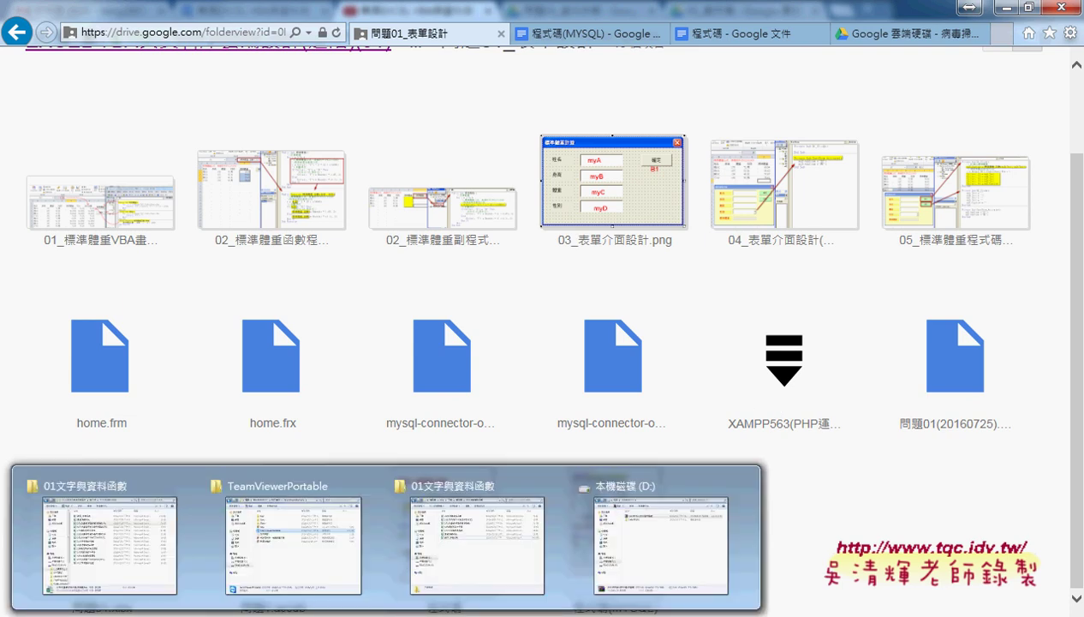
left_click(636, 544)
Step: Check the XAMPP563(PHP運作環境) zip's extraction options and open the XAMPP563 folder
left_click(452, 142)
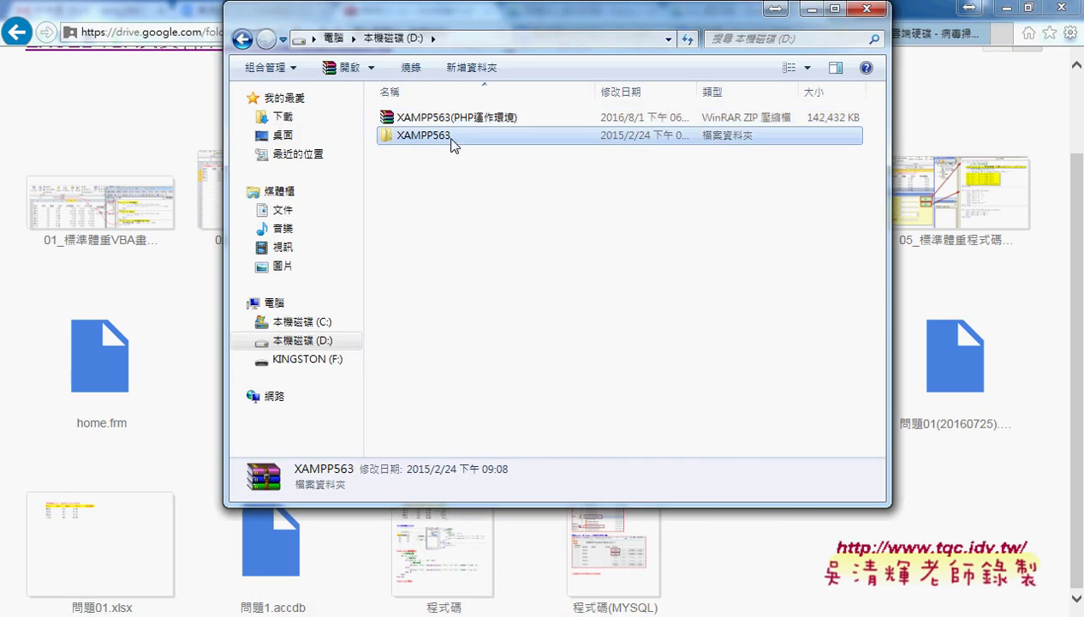
left_click(470, 125)
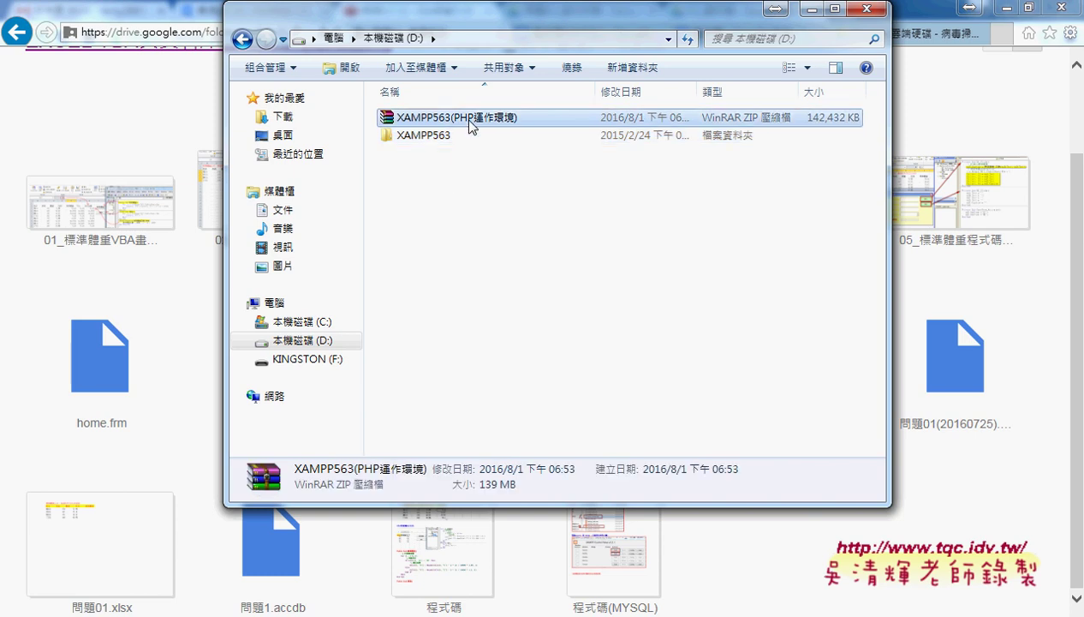
right_click(469, 124)
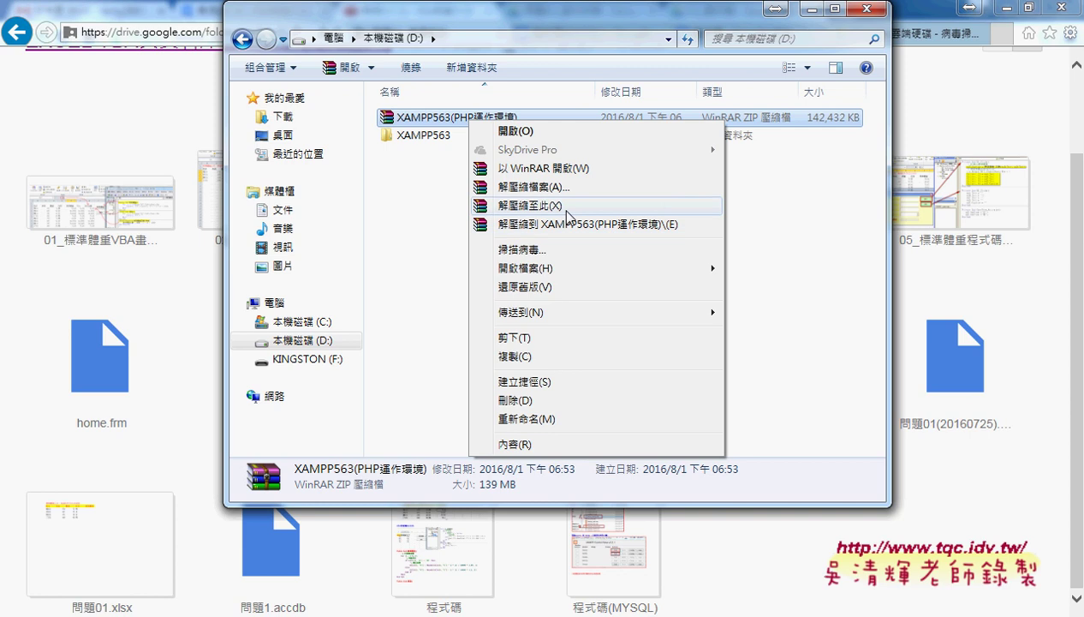
double_click(425, 137)
Step: Enlarge the Explorer window to list all files and locate setup_xampp and xampp-control
scroll(602, 366, "down", 3)
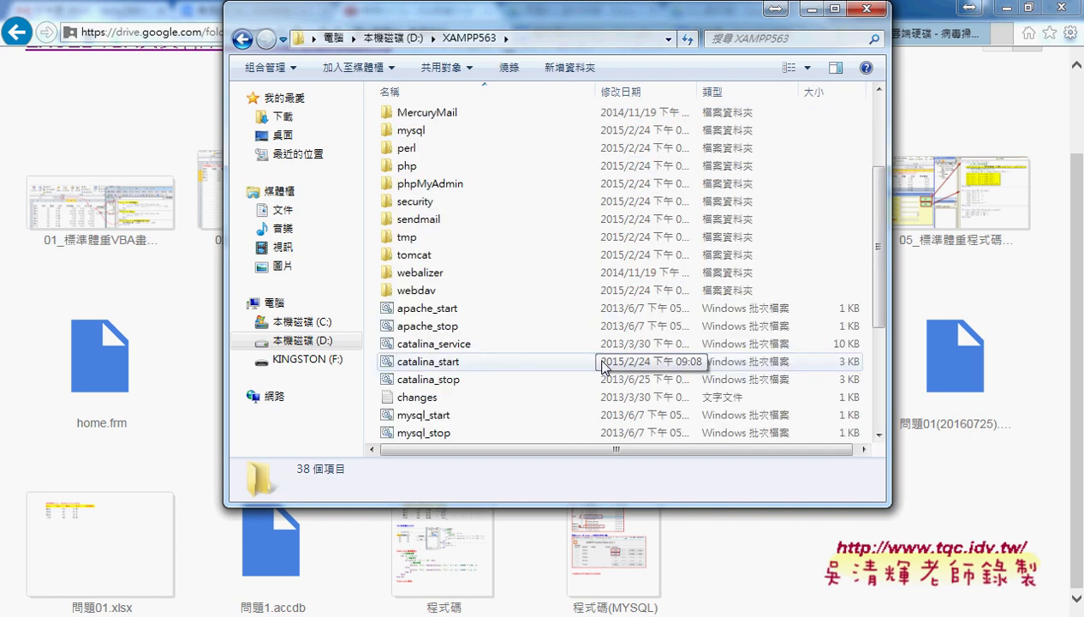
scroll(602, 366, "down", 4)
left_click_drag(557, 506, 562, 597)
left_click(435, 395)
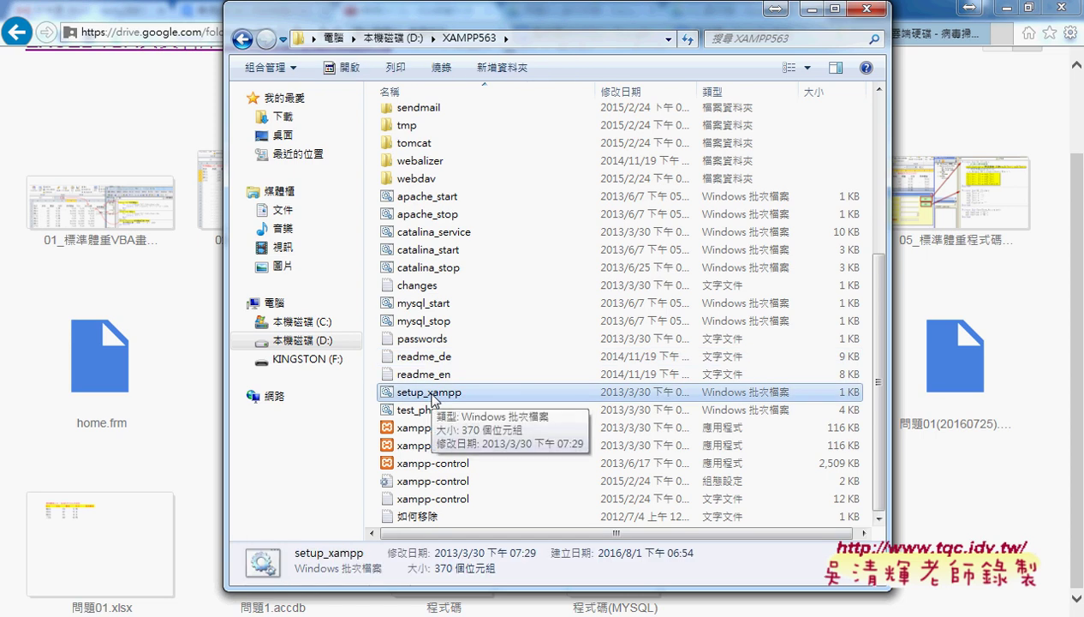
left_click(445, 470)
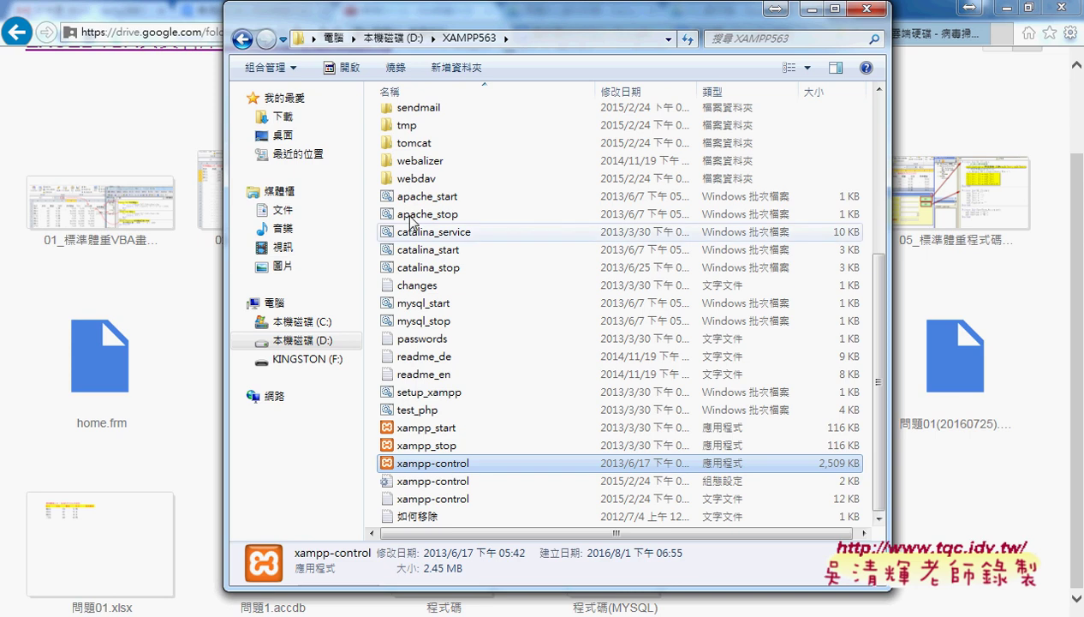
Step: Run setup_xampp.bat, allowing it past the security warning, until it reports Have fun
double_click(462, 392)
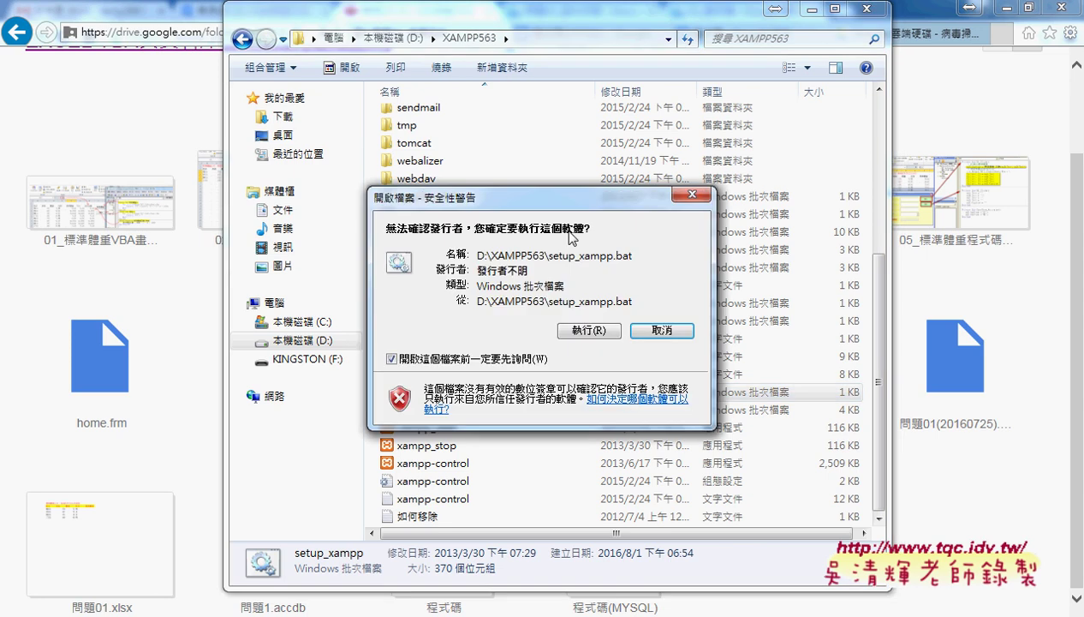
left_click(651, 328)
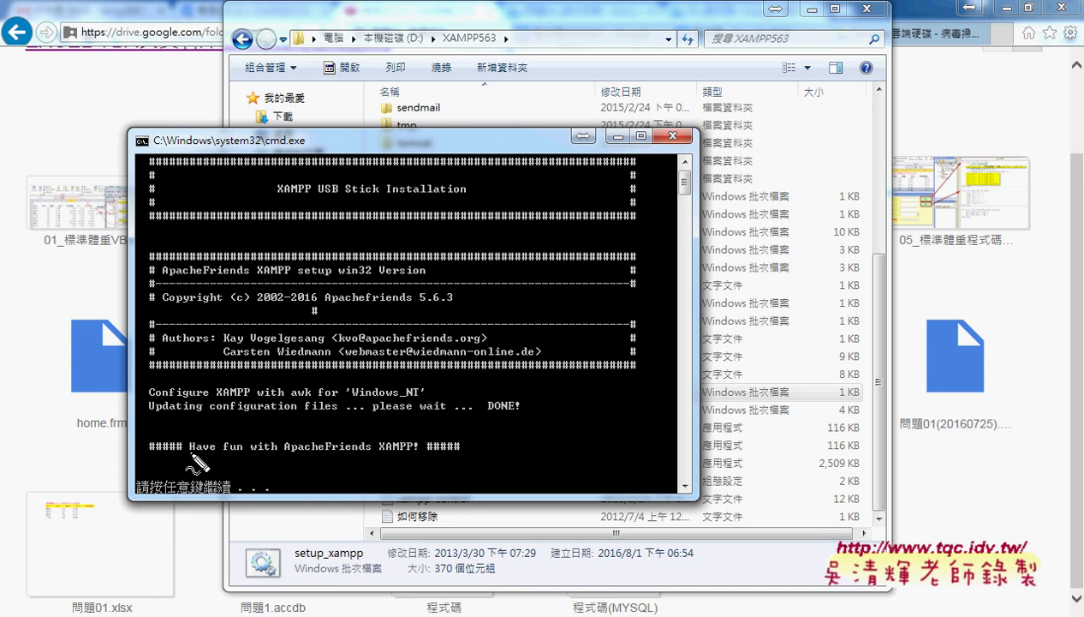
left_click_drag(188, 452, 239, 454)
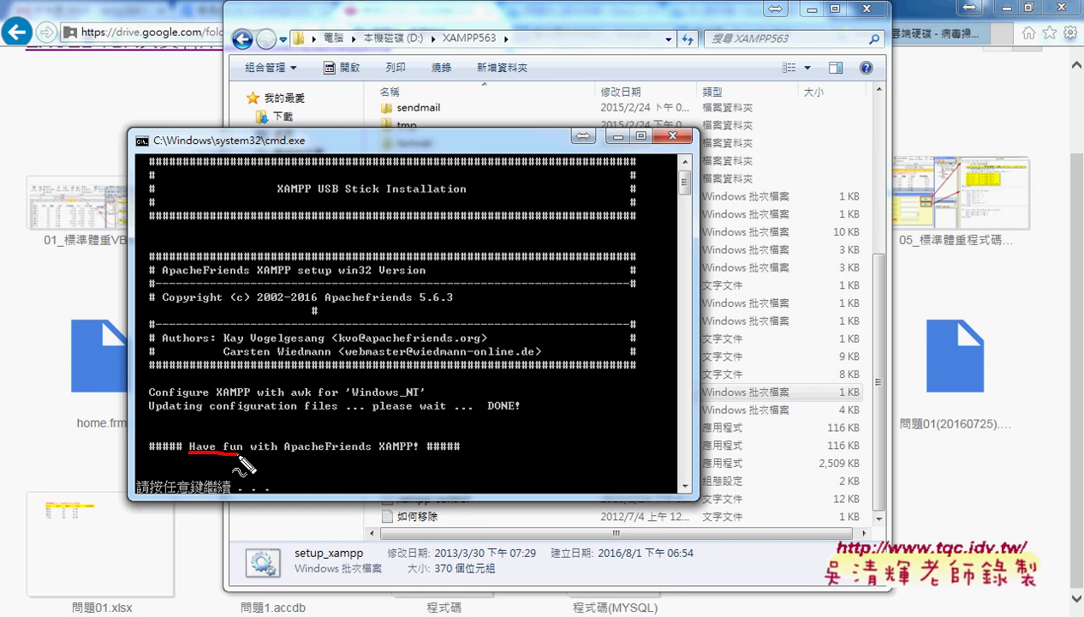
Step: Point out the D:\XAMPP563 path, clear the marks, and close the finished setup console
left_click_drag(378, 49, 426, 64)
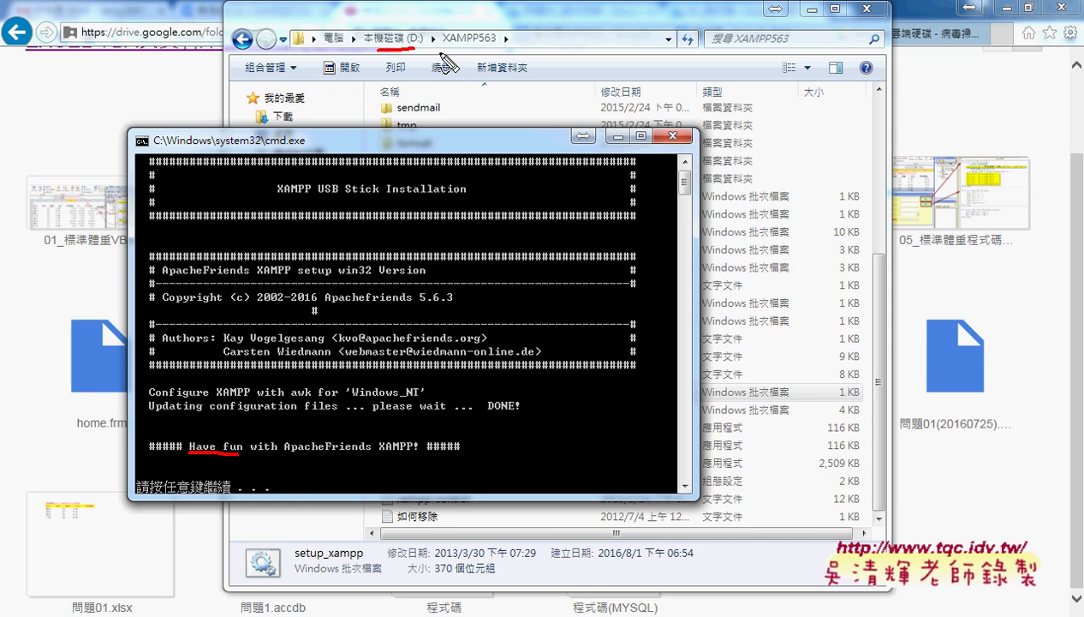
left_click_drag(447, 49, 497, 49)
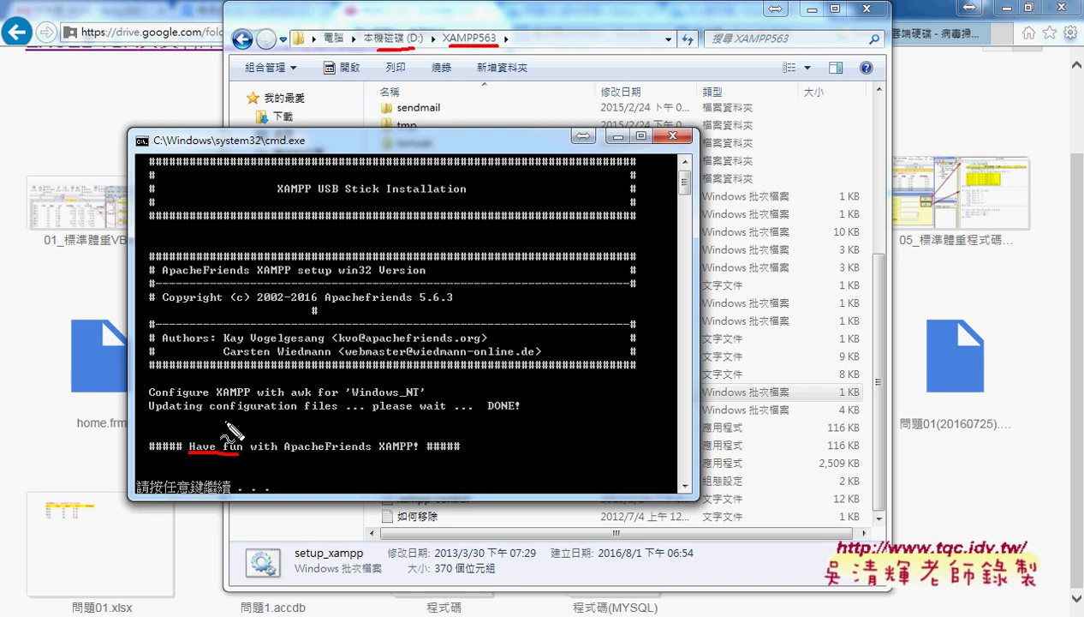
key("Escape")
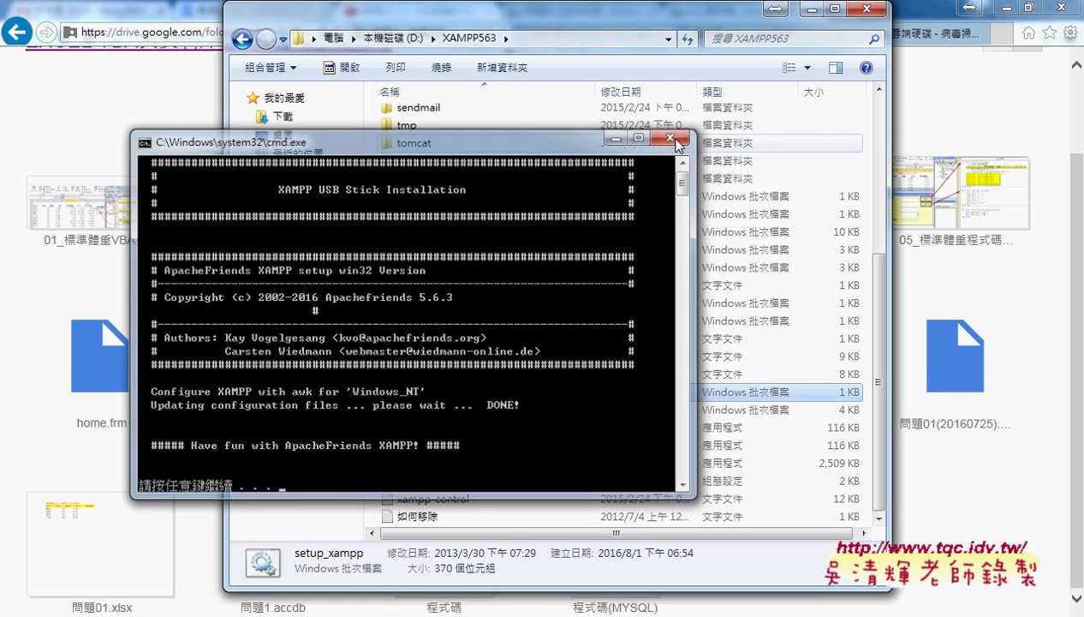
left_click(672, 136)
left_click(442, 463)
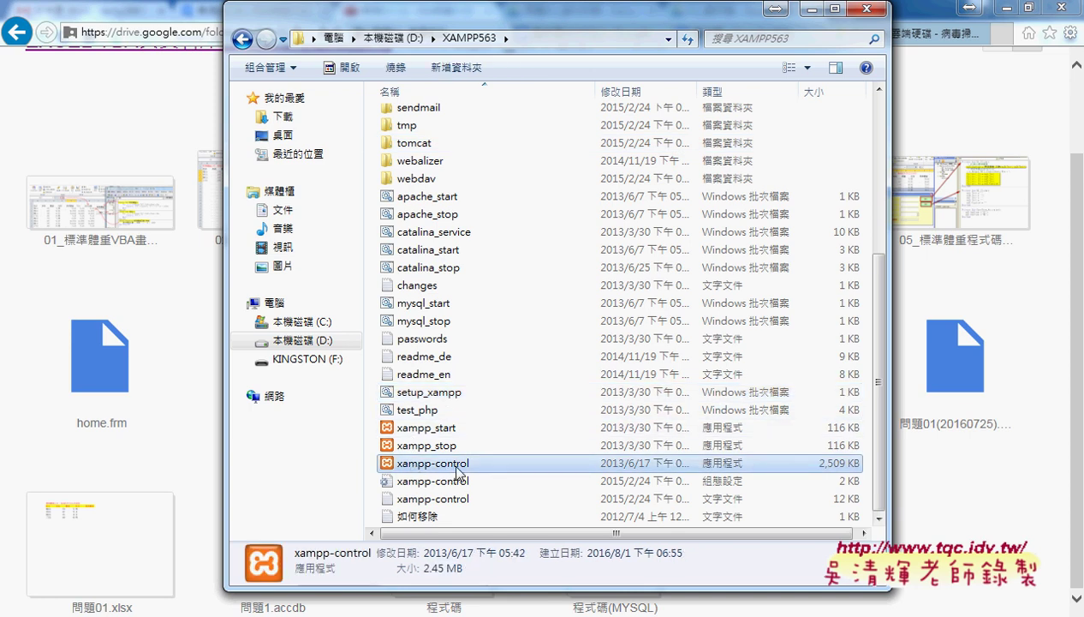
Step: Launch xampp-control, start Apache (ports 80, 443) and MySQL (3306), and open Apache's Admin page
double_click(458, 471)
left_click(643, 326)
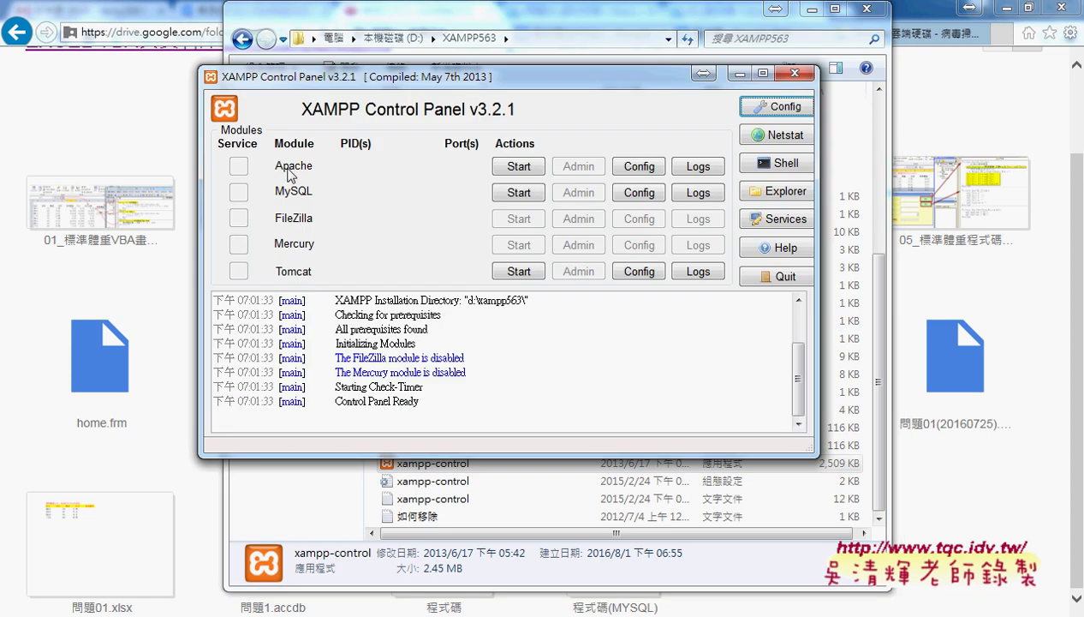
left_click(519, 167)
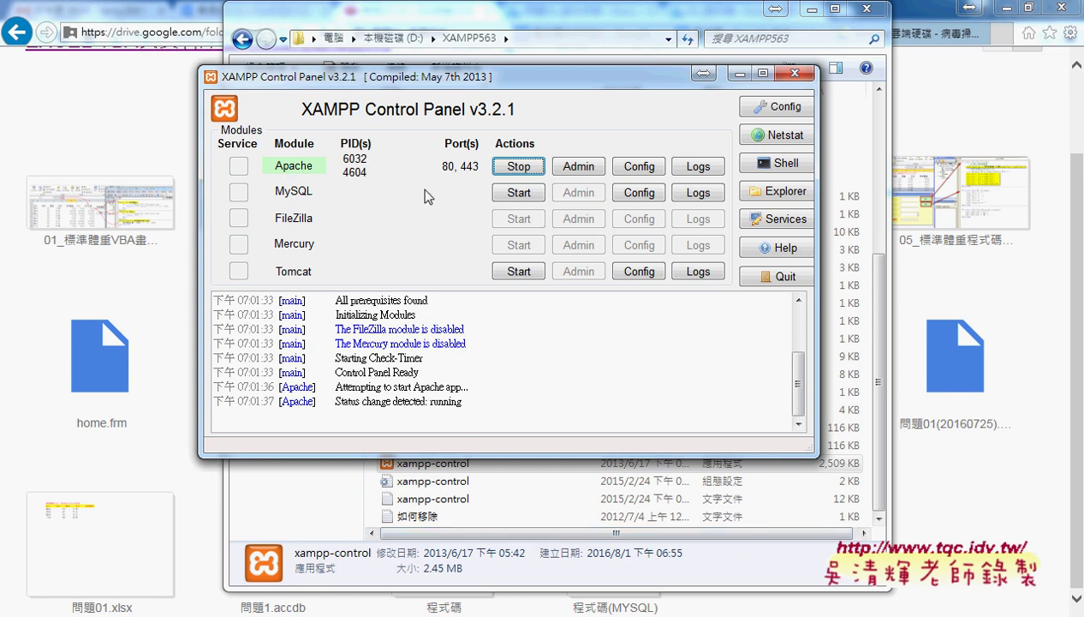
left_click(518, 193)
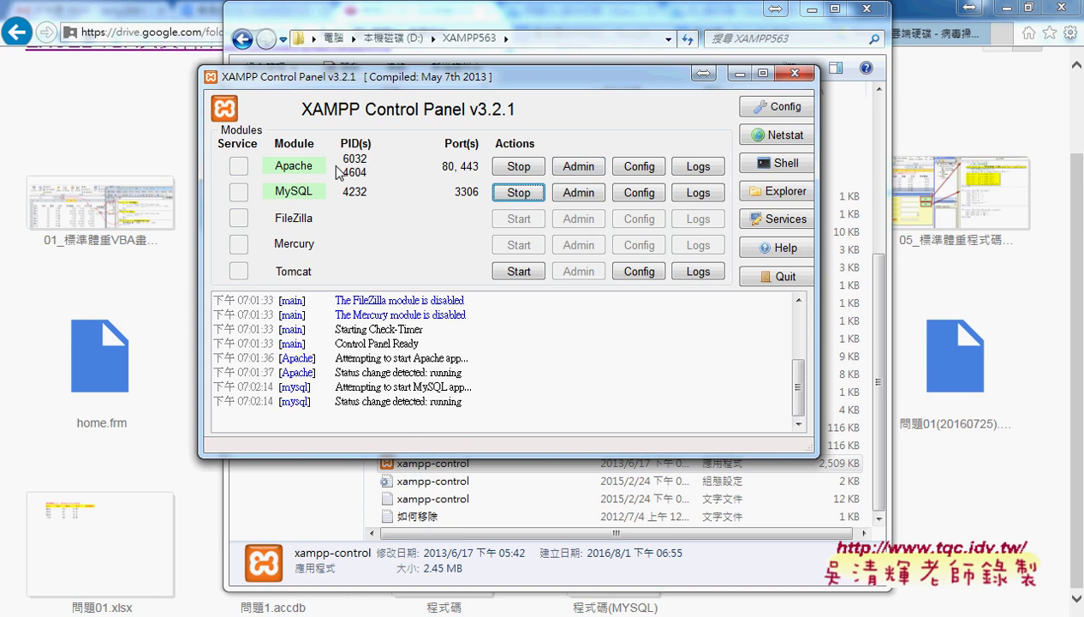
left_click(575, 172)
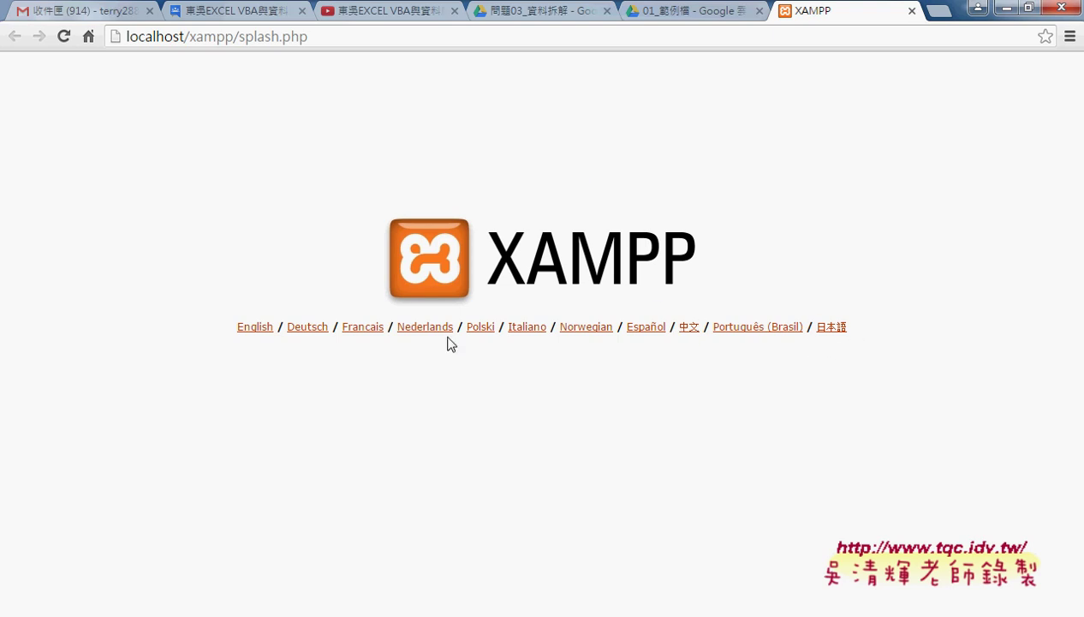
Step: Enter the XAMPP welcome page in 中文 and view its security page, then close the garbled page
left_click(690, 329)
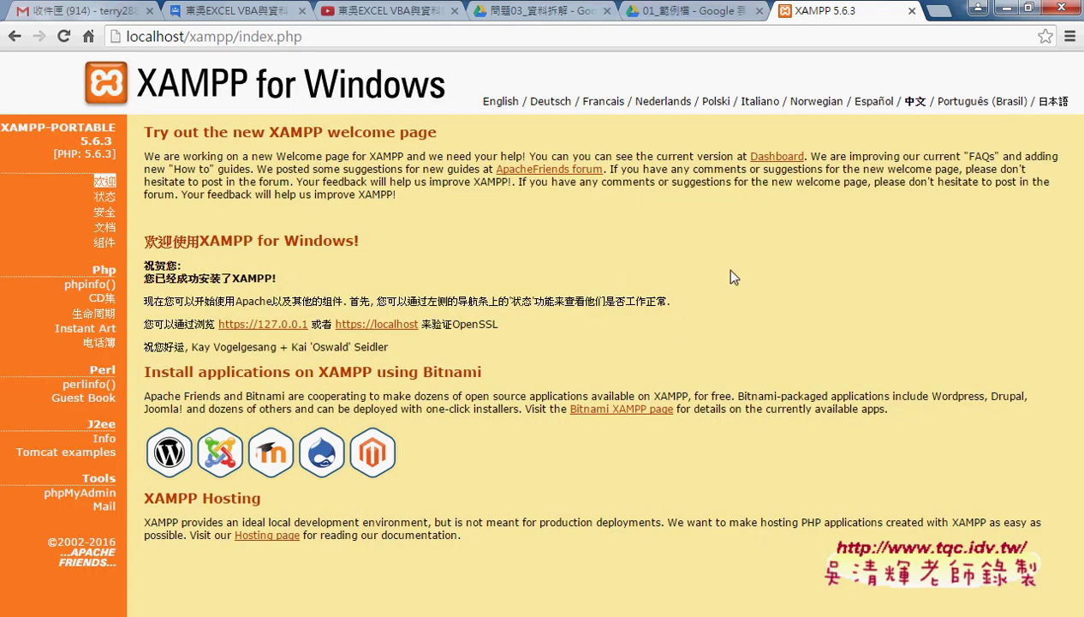
left_click(106, 213)
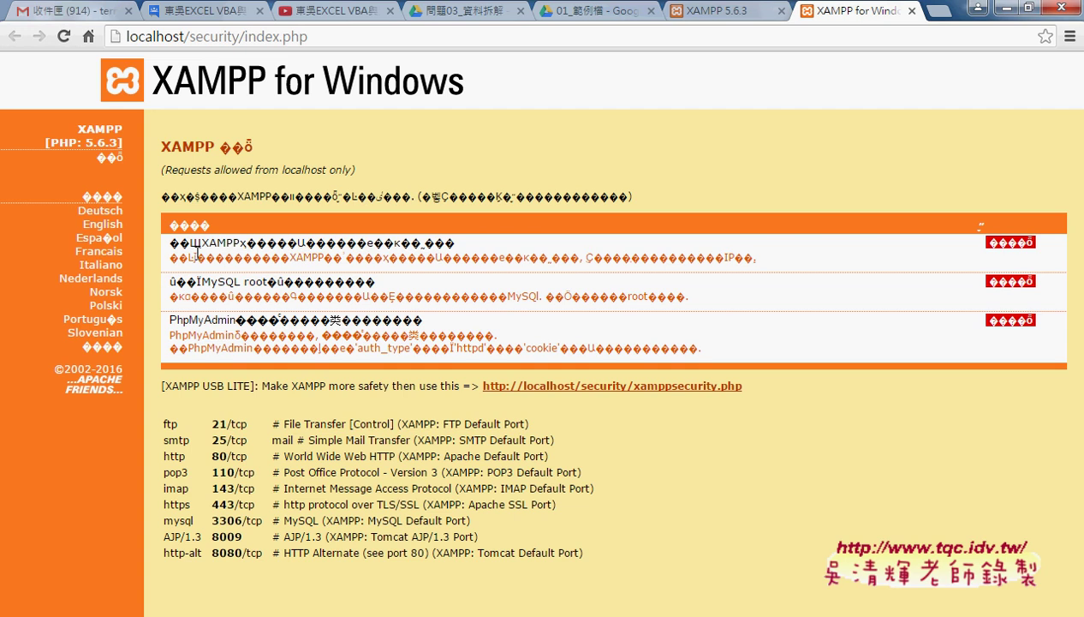
left_click(913, 11)
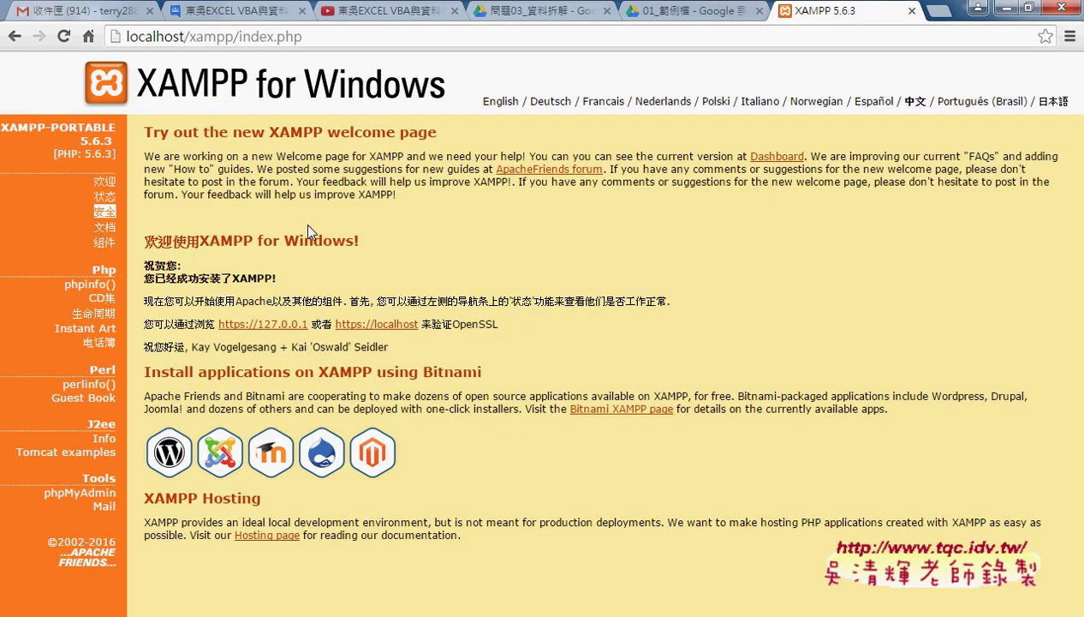
Step: Open the English security overview and highlight the MySQL root password warning and xamppsecurity address
left_click(505, 103)
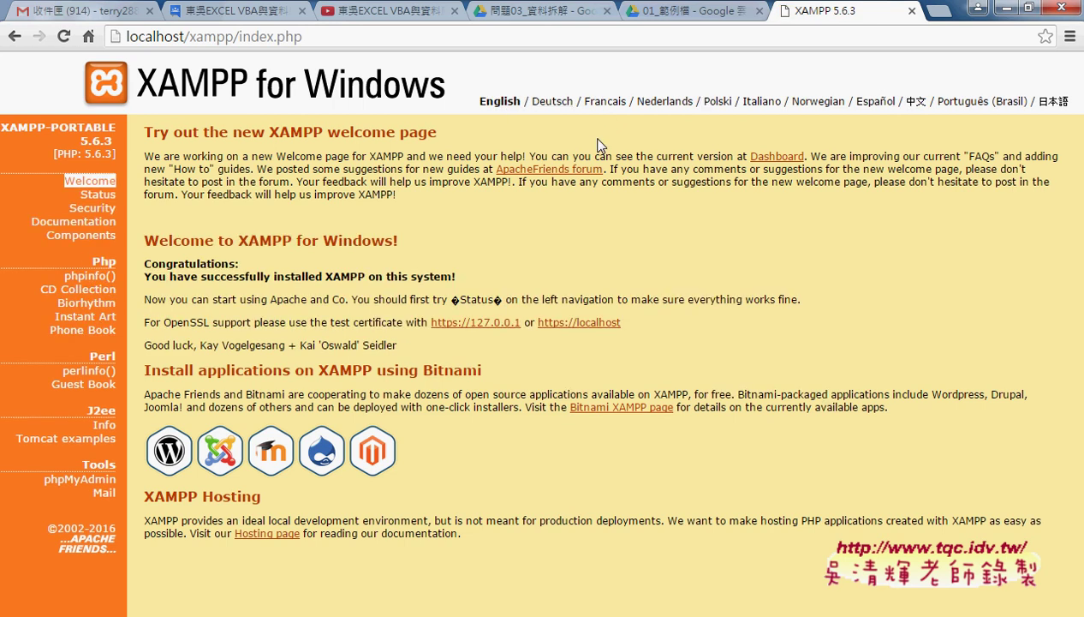
left_click(104, 210)
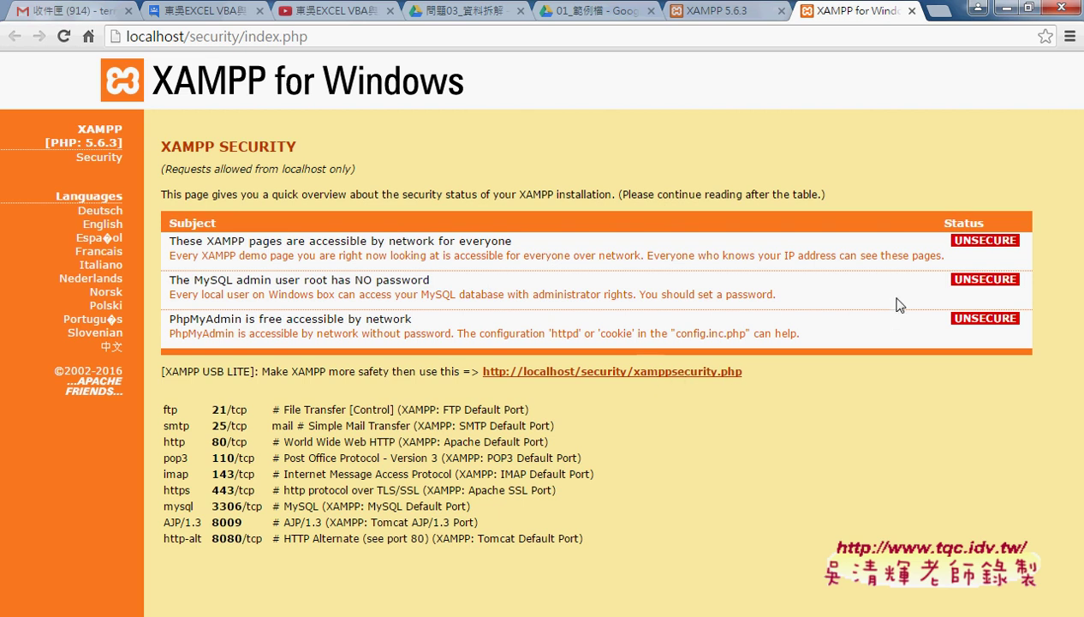
left_click_drag(418, 293, 805, 296)
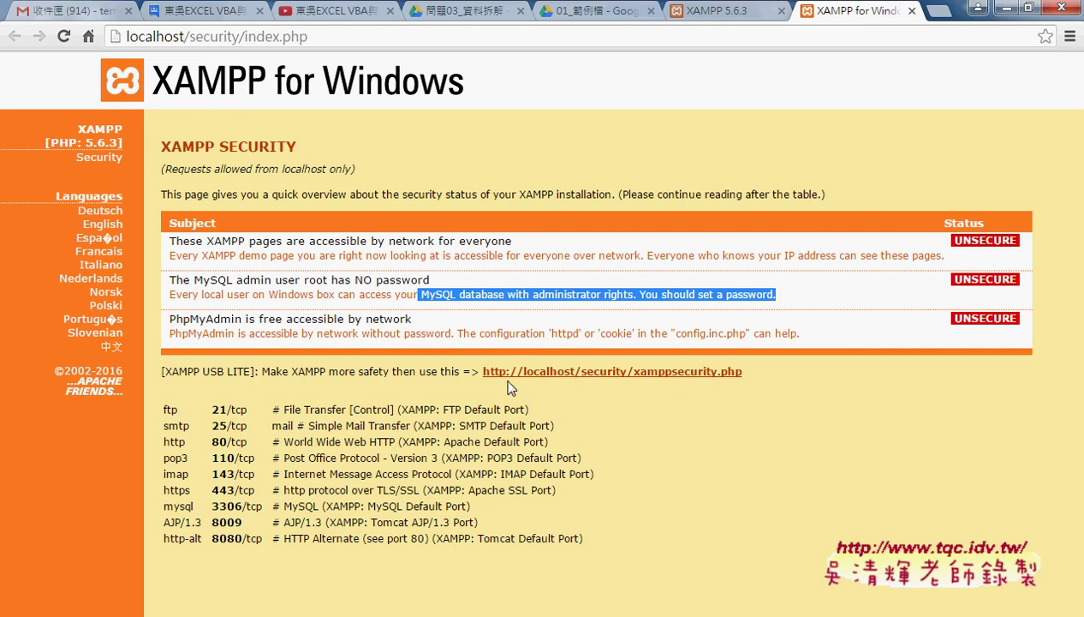
left_click(482, 372)
left_click_drag(482, 372, 736, 372)
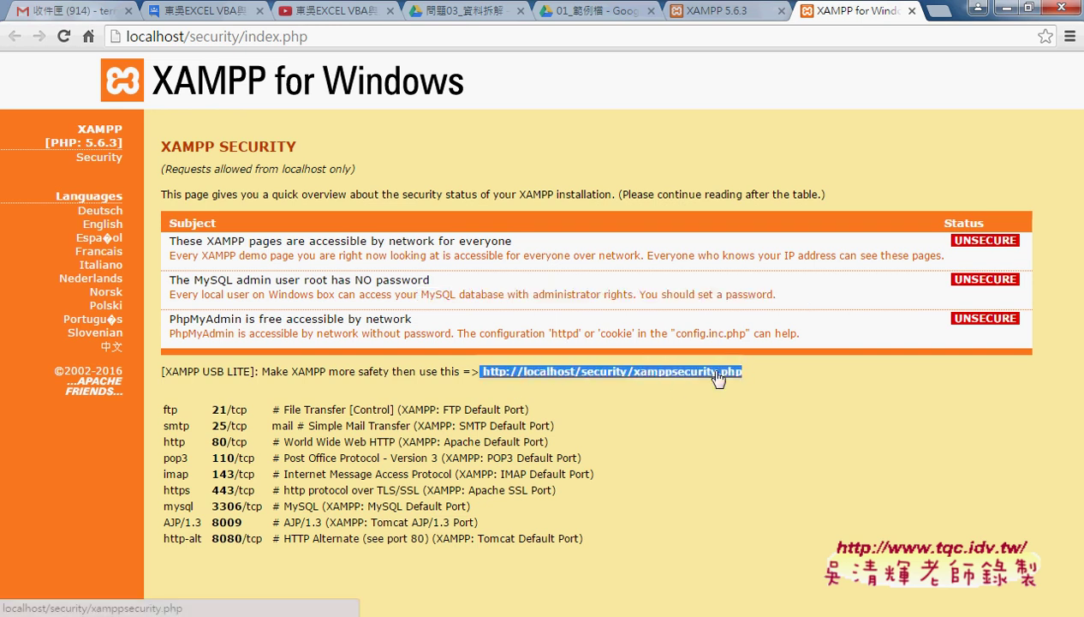
Step: Open the xamppsecurity.php console and point out the New password field for the root superuser
left_click(709, 374)
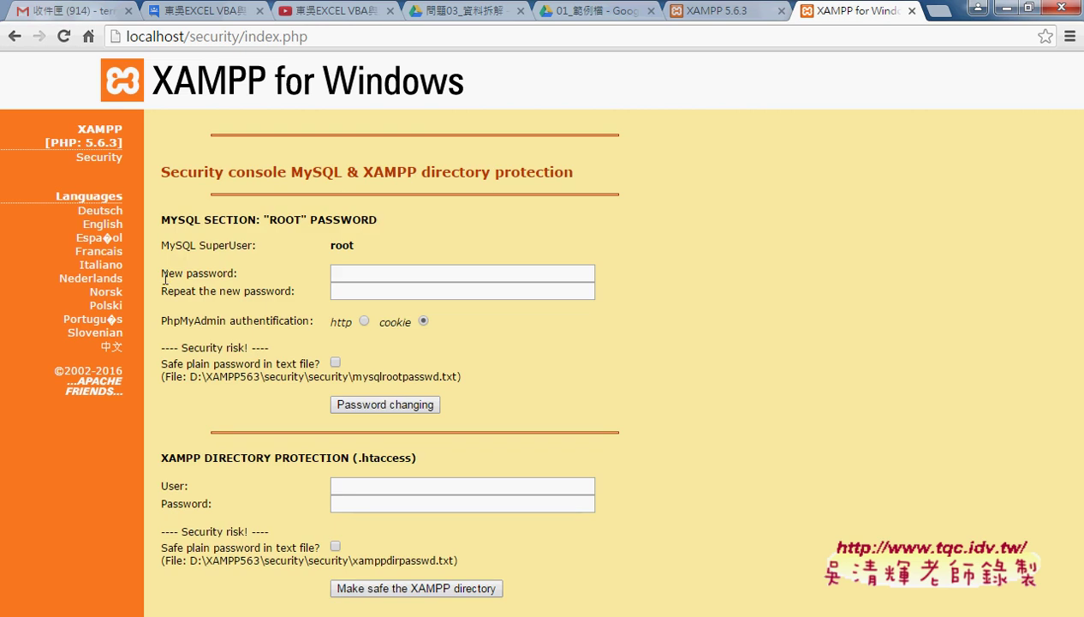
left_click_drag(161, 274, 254, 273)
left_click_drag(358, 245, 330, 246)
Step: Enter the new MySQL root password in both fields and submit it with Password changing
left_click(430, 274)
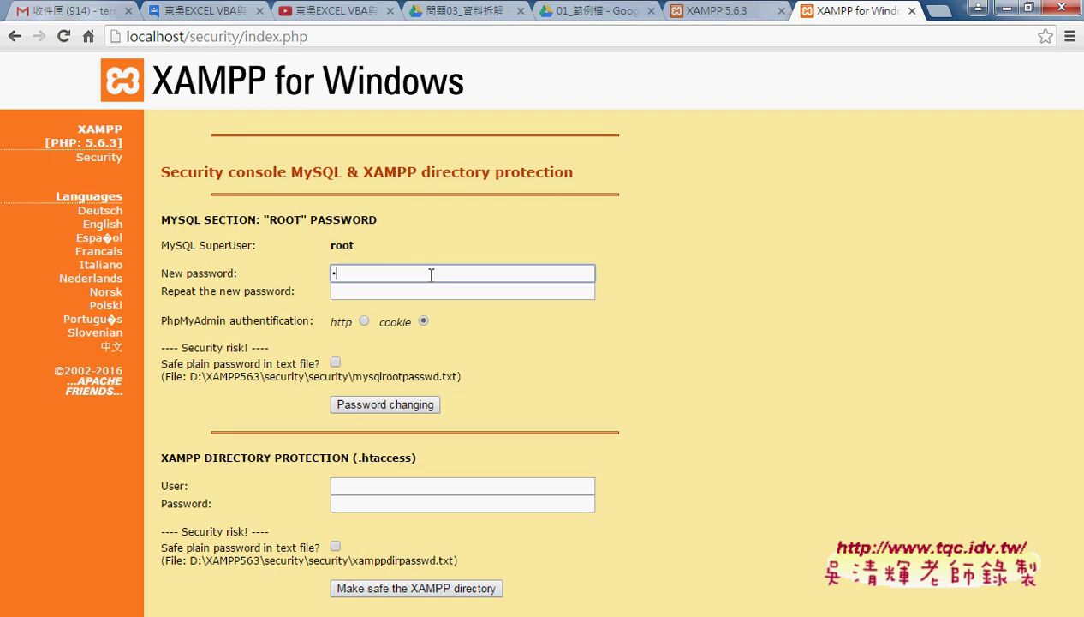
key("Tab")
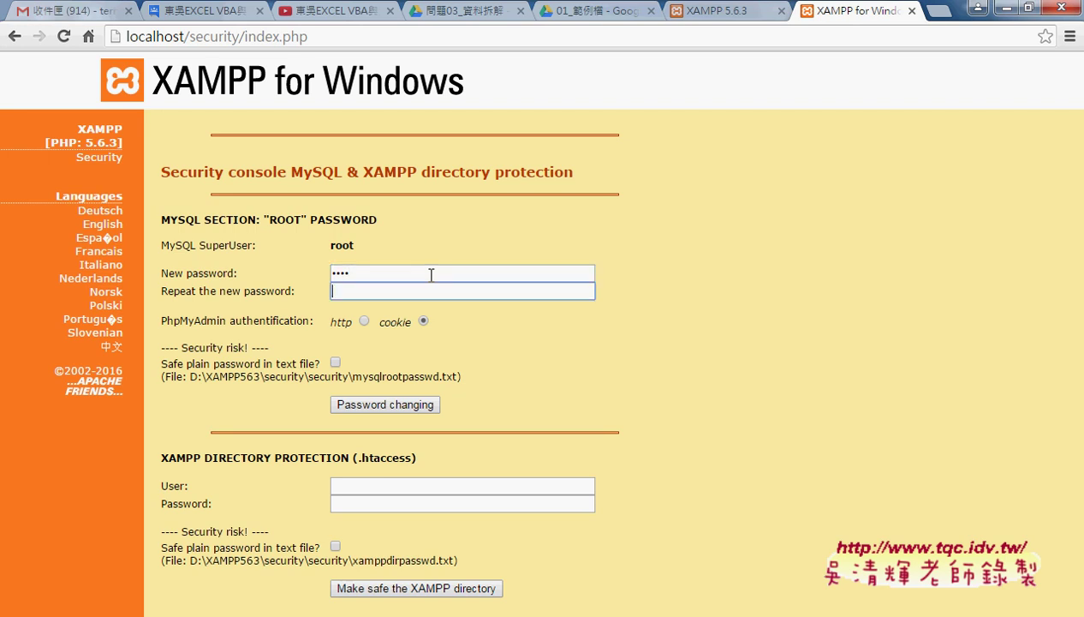
left_click(379, 408)
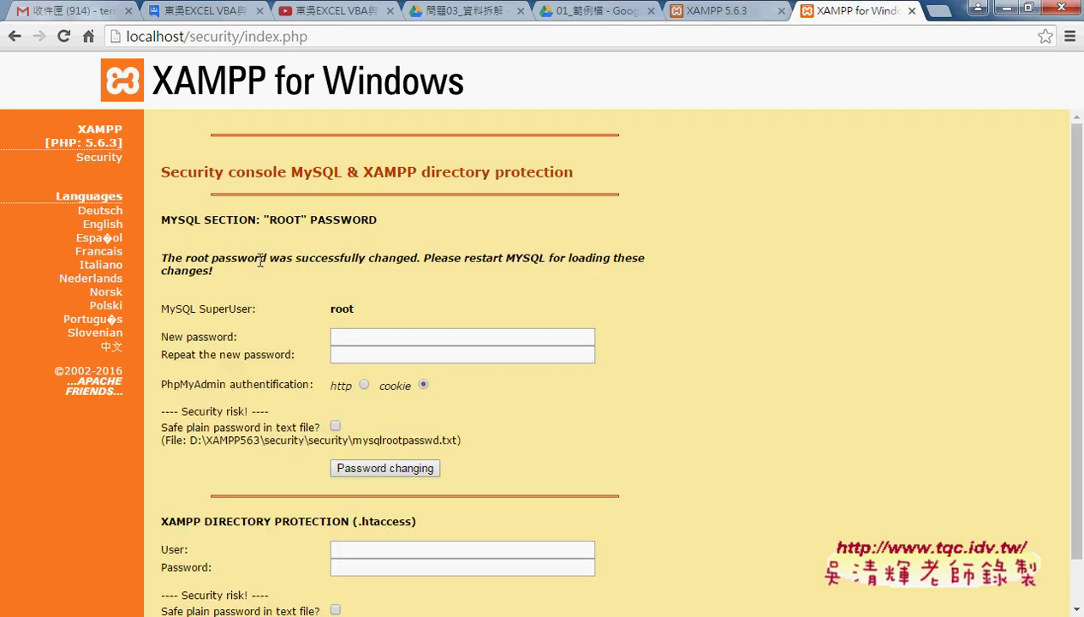
Step: Return to the security overview and mark the MySQL root row now showing SECURE
left_click(104, 229)
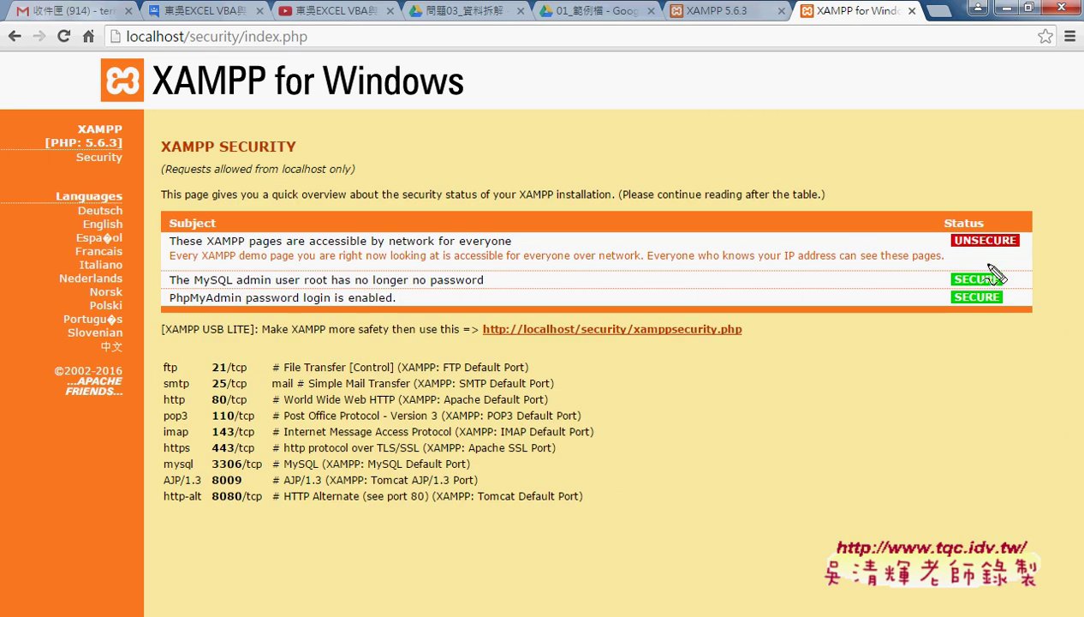
mouse_move(983, 332)
left_mouse_down()
mouse_move(942, 320)
mouse_move(983, 325)
left_mouse_up()
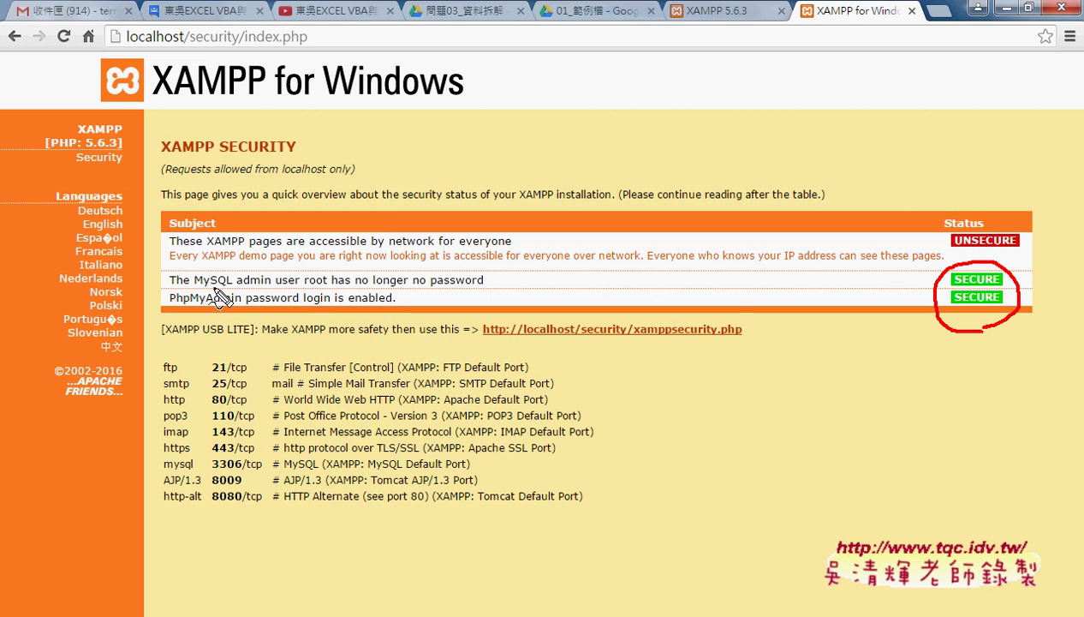
mouse_move(224, 288)
left_mouse_down()
mouse_move(196, 287)
mouse_move(286, 288)
left_mouse_up()
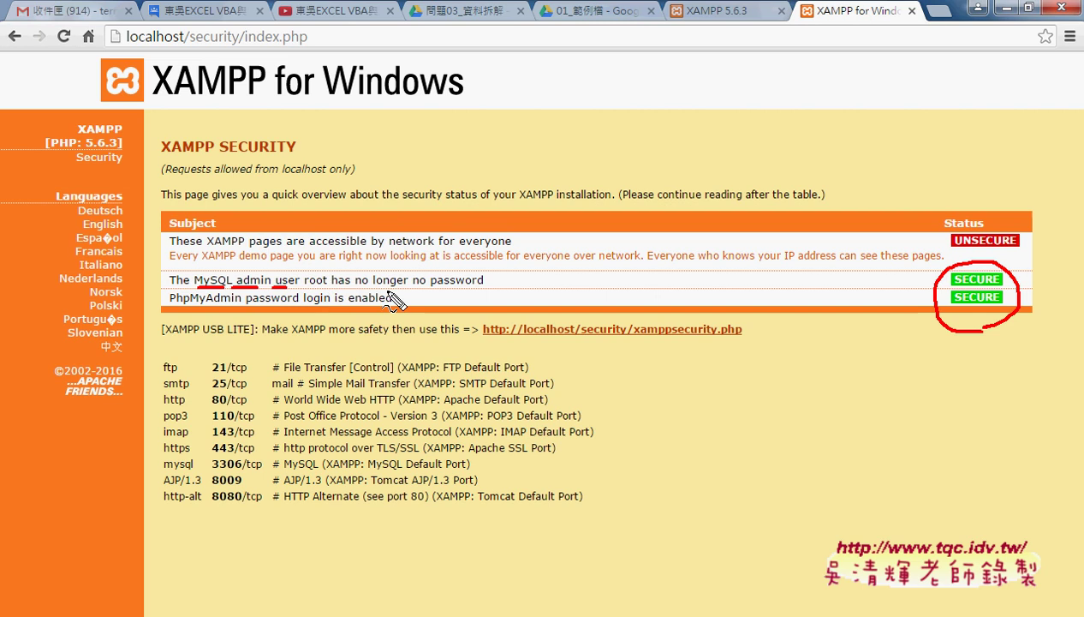
mouse_move(426, 289)
left_mouse_down()
mouse_move(760, 279)
mouse_move(752, 289)
mouse_move(876, 273)
left_mouse_up()
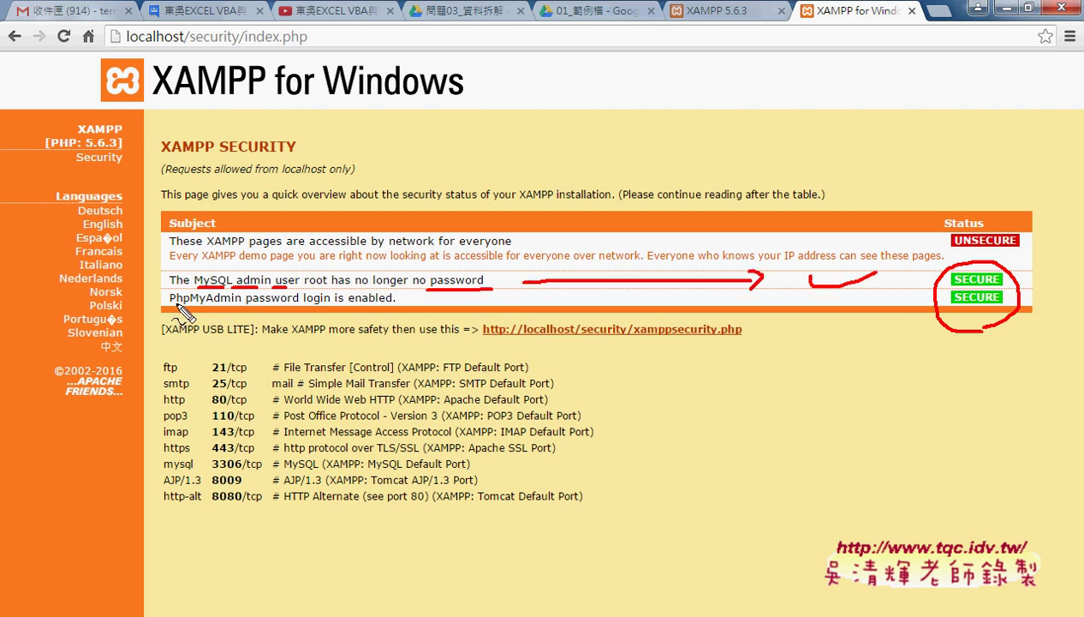
Step: Mark the secured PhpMyAdmin password row, clear the marks, and bring XAMPP Control Panel forward with Alt+Tab
left_click_drag(171, 303, 300, 303)
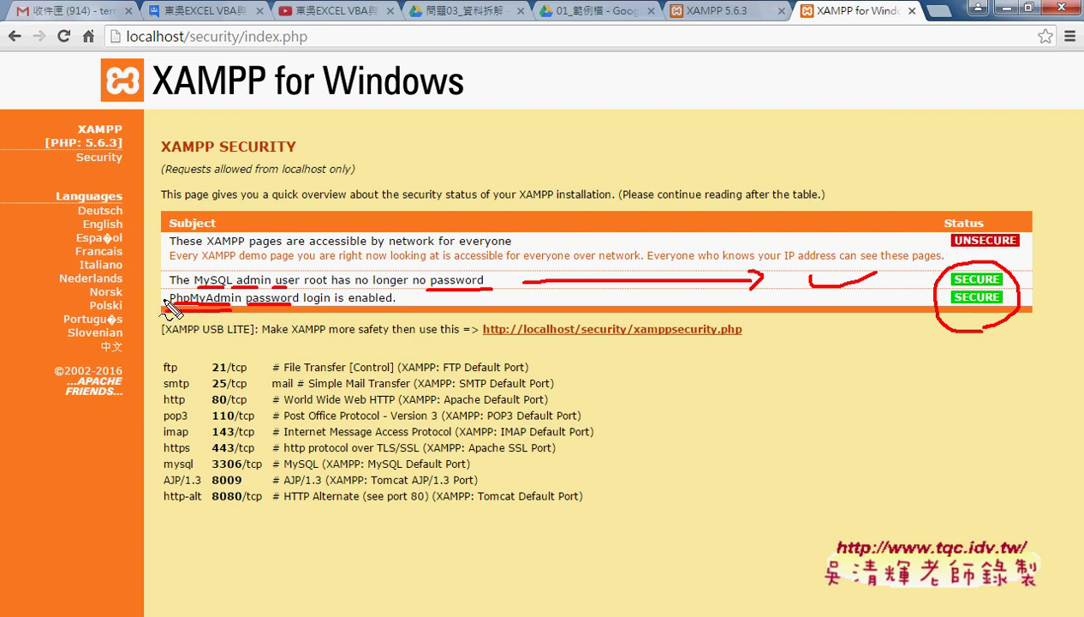
left_click_drag(172, 300, 199, 290)
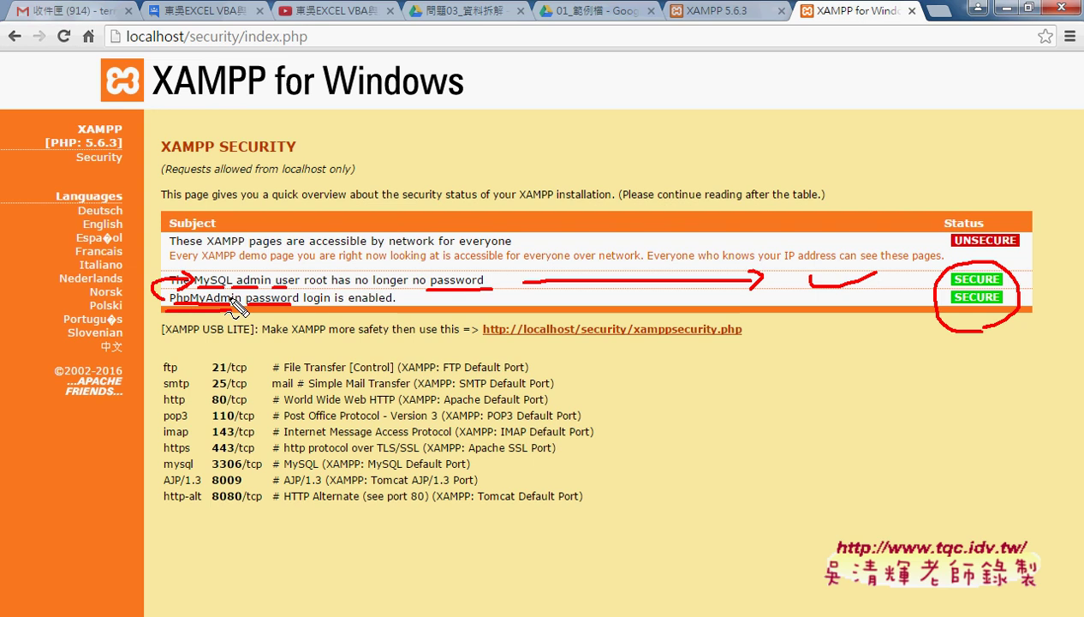
key("Escape")
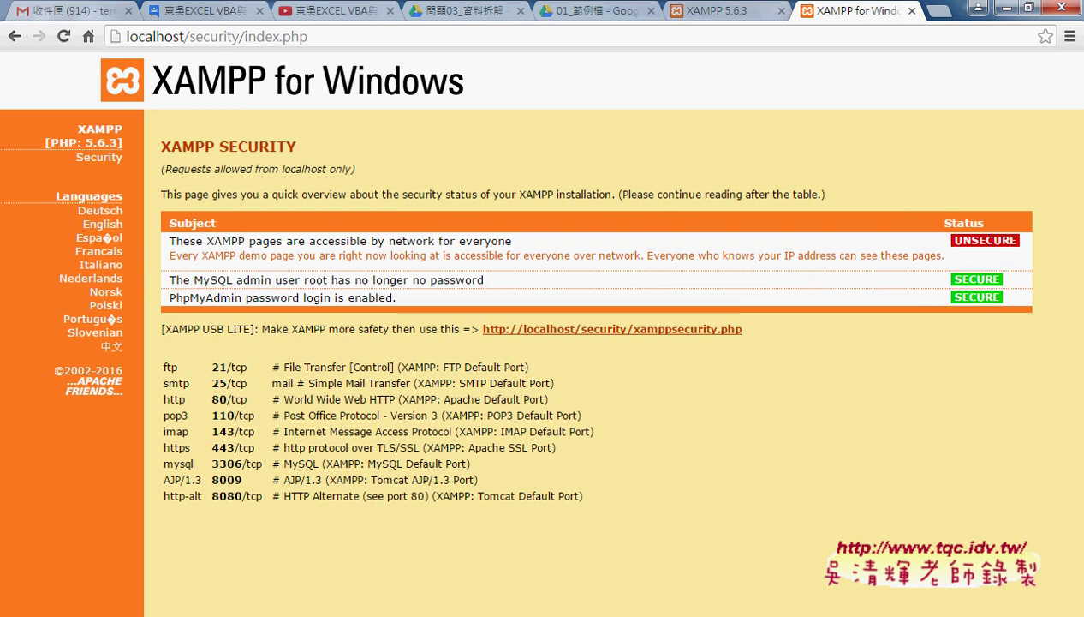
key("alt+Tab")
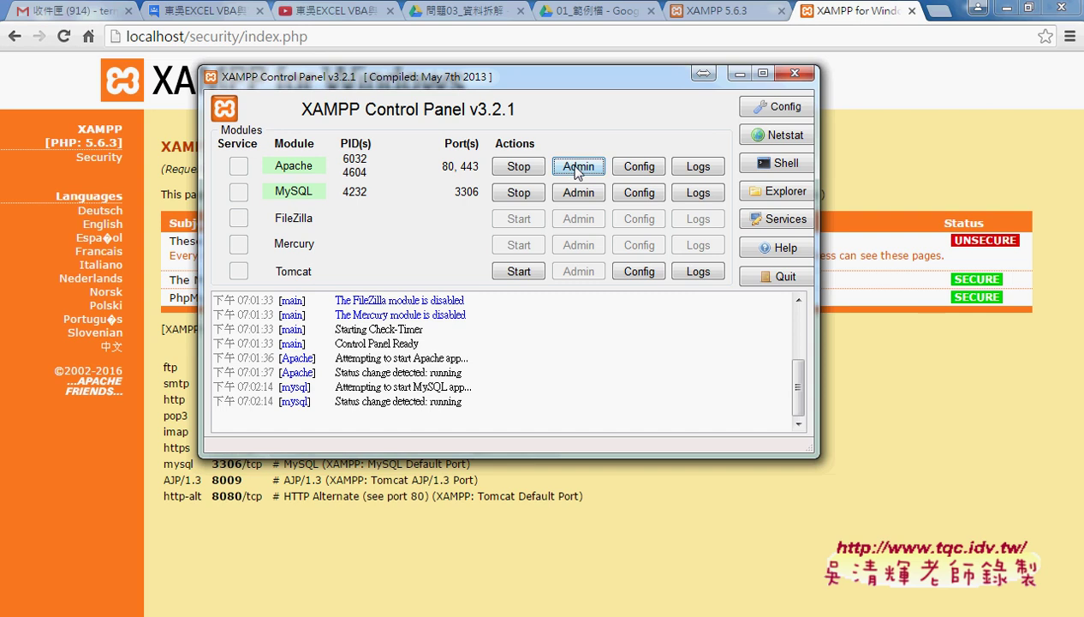
Step: Open phpMyAdmin from XAMPP and fill the login form with username root and the account password
left_click(579, 193)
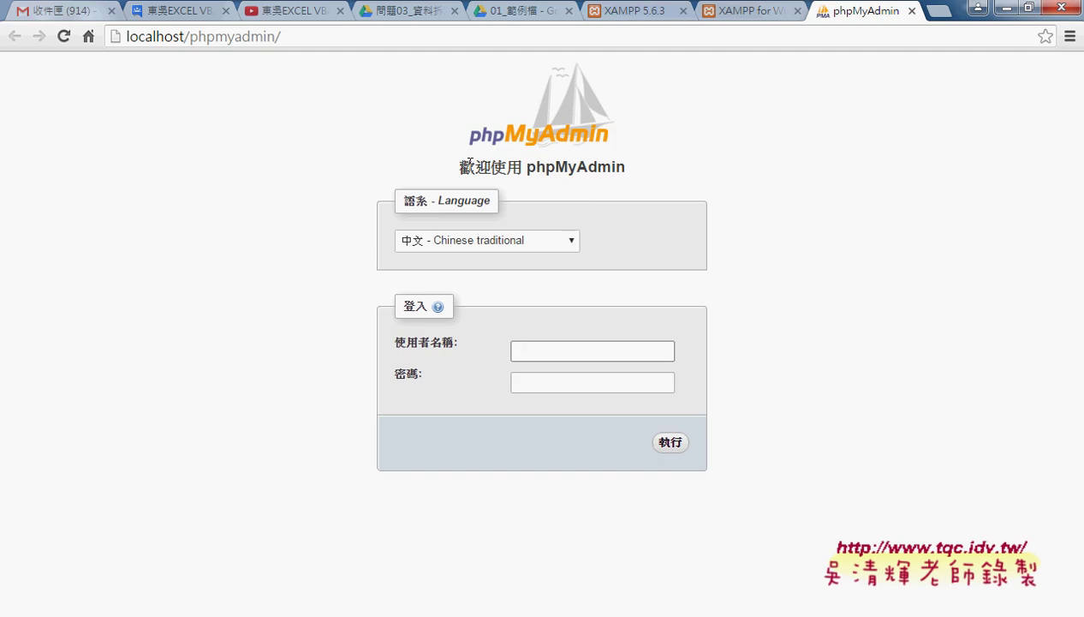
left_click_drag(462, 166, 637, 165)
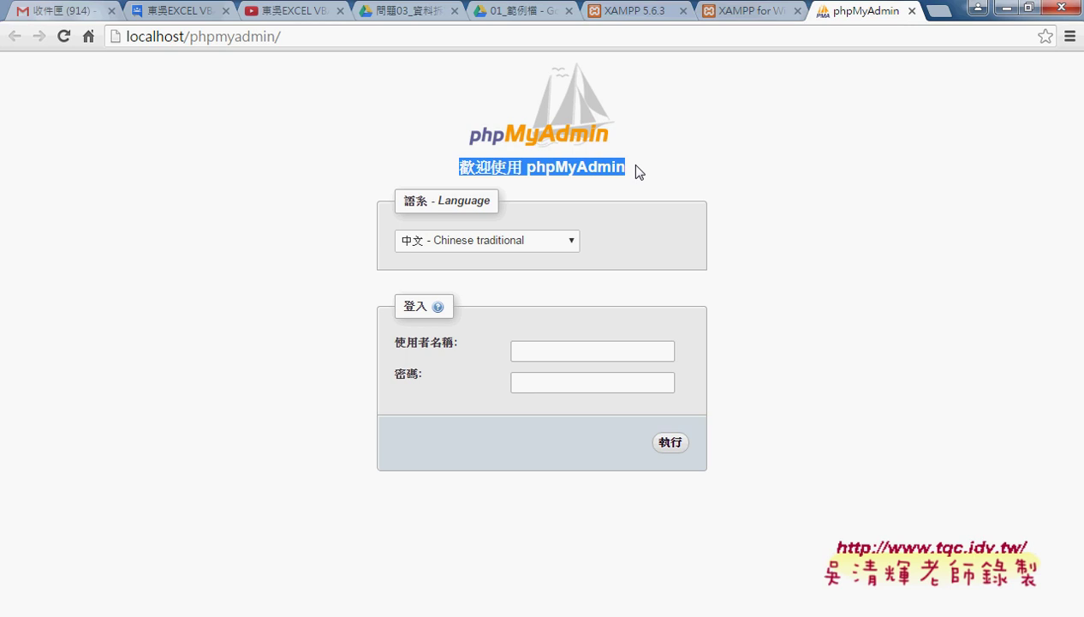
left_click(582, 351)
type("r")
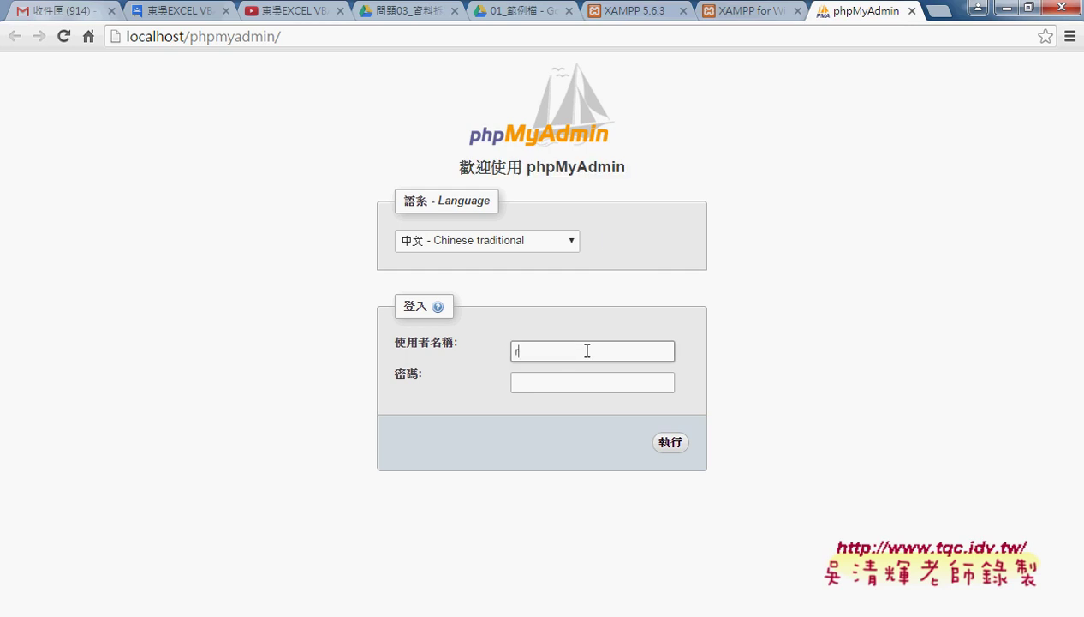
type("oot")
key("Tab")
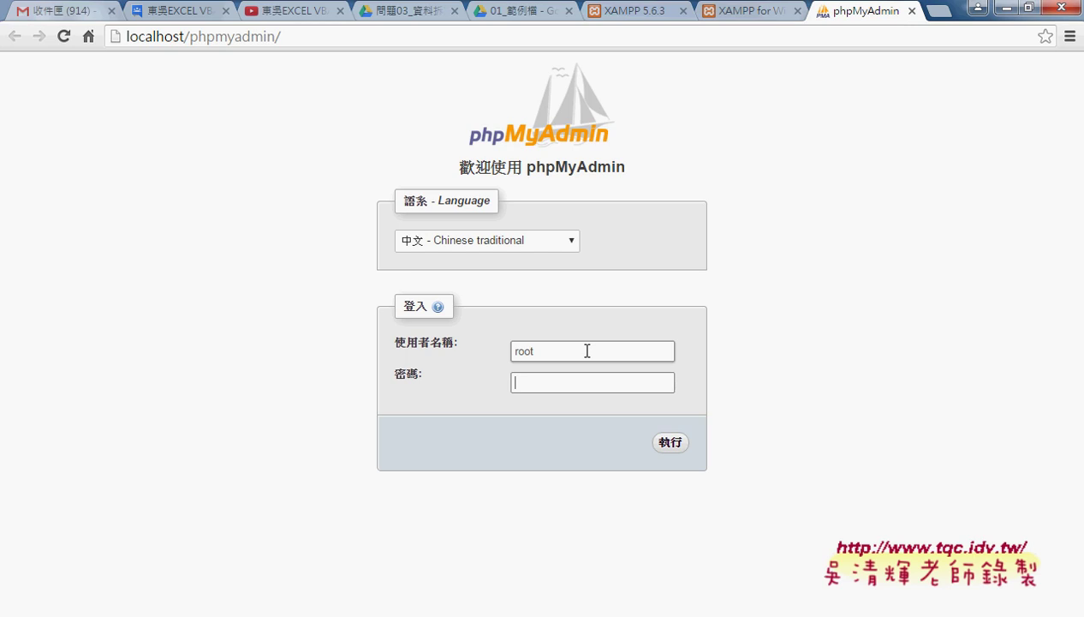
Step: Log in to phpMyAdmin as root, let Chrome save the login, and return to the 程式碼(MYSQL) notes
left_click(672, 444)
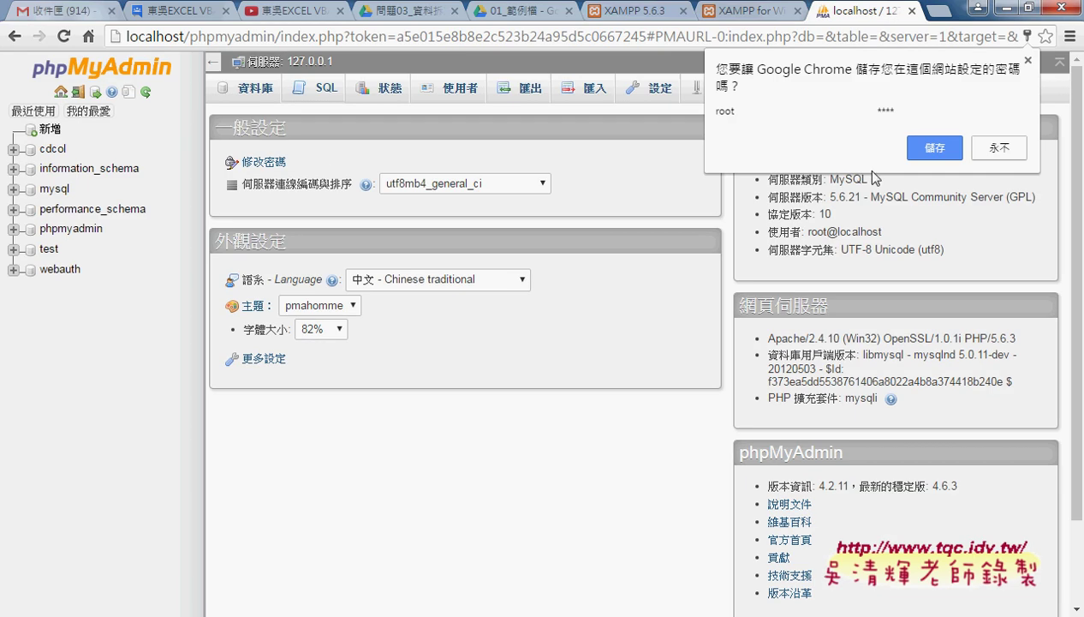
left_click(947, 150)
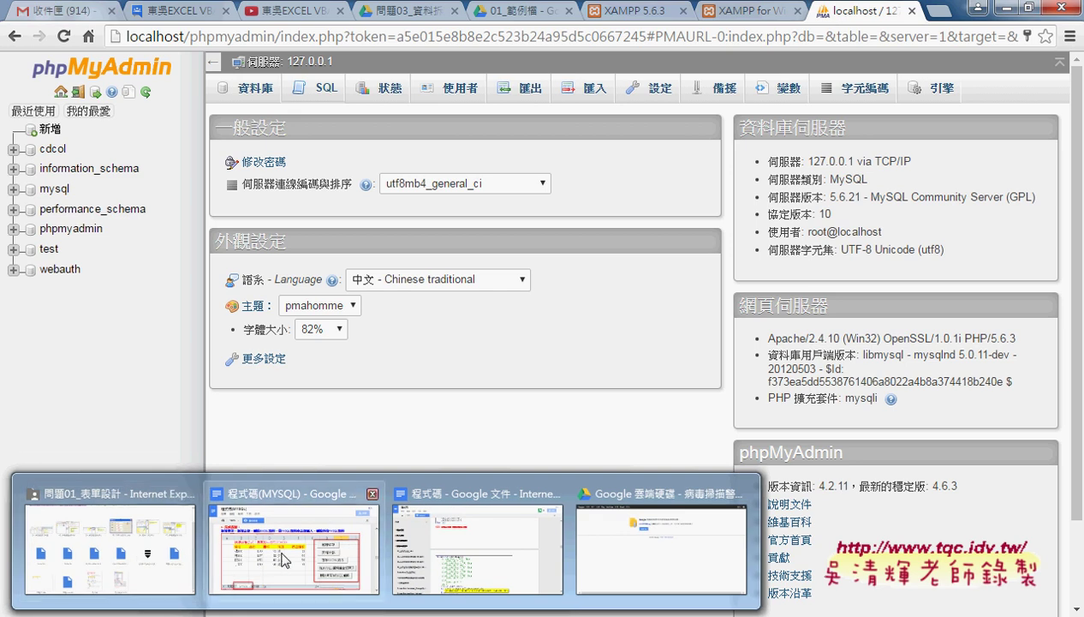
left_click(362, 507)
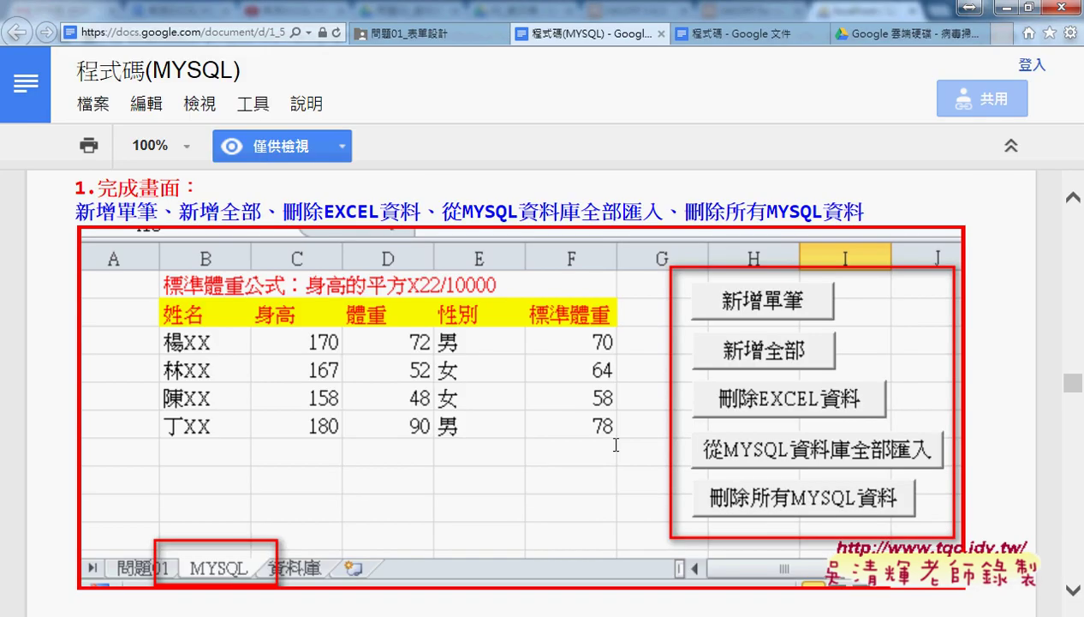
Step: Glance through the 問題01_表單設計 Drive folder, then go back to the 程式碼(MYSQL) notes
left_click_drag(1067, 387, 1074, 224)
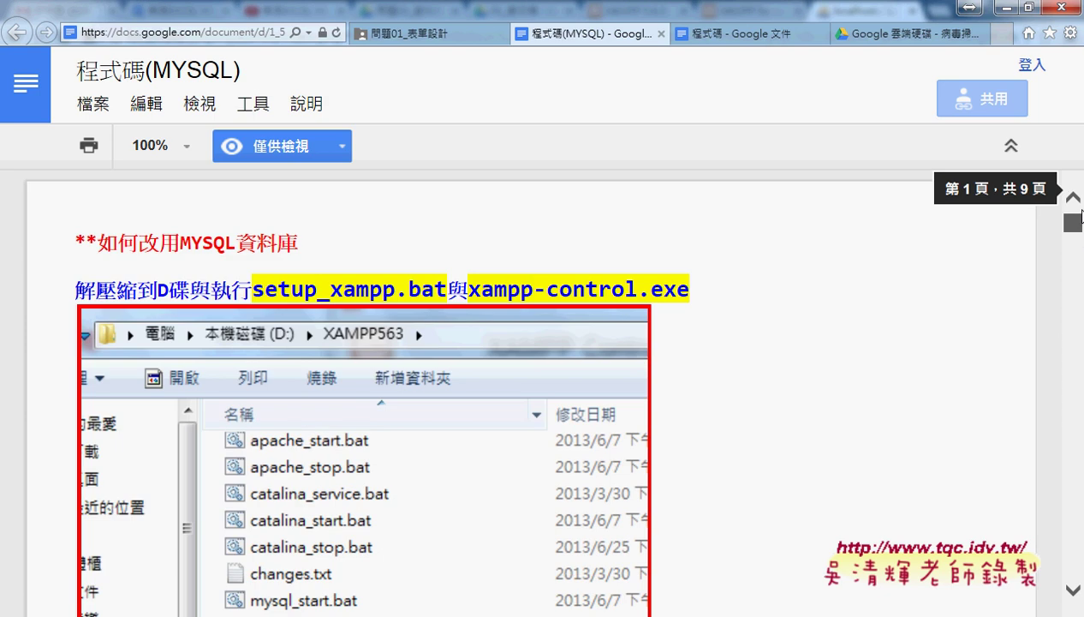
left_click(401, 33)
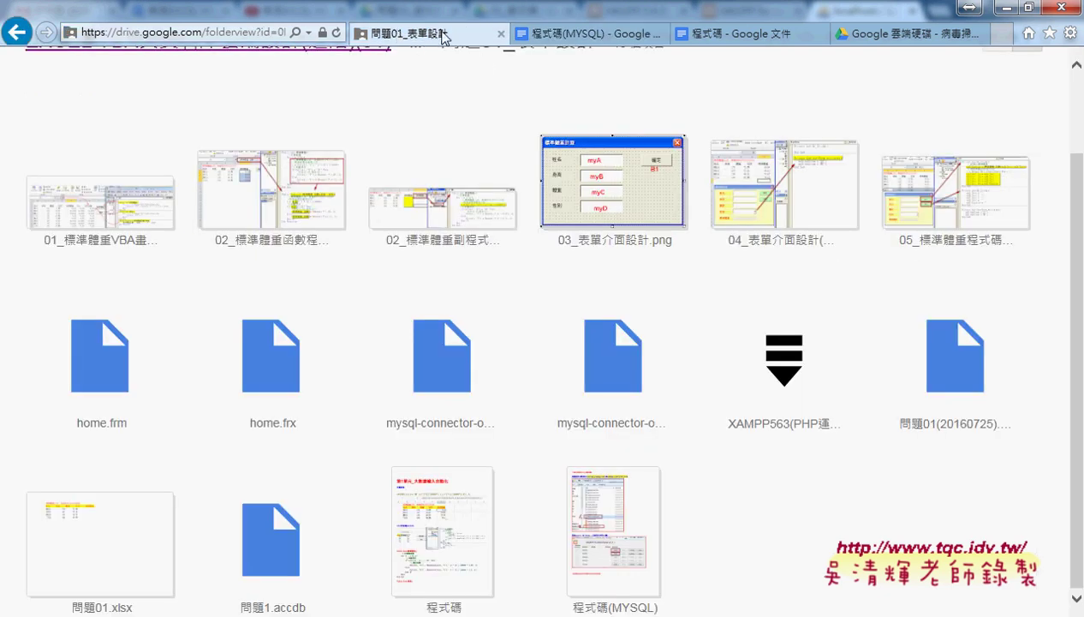
scroll(431, 132, "up", 2)
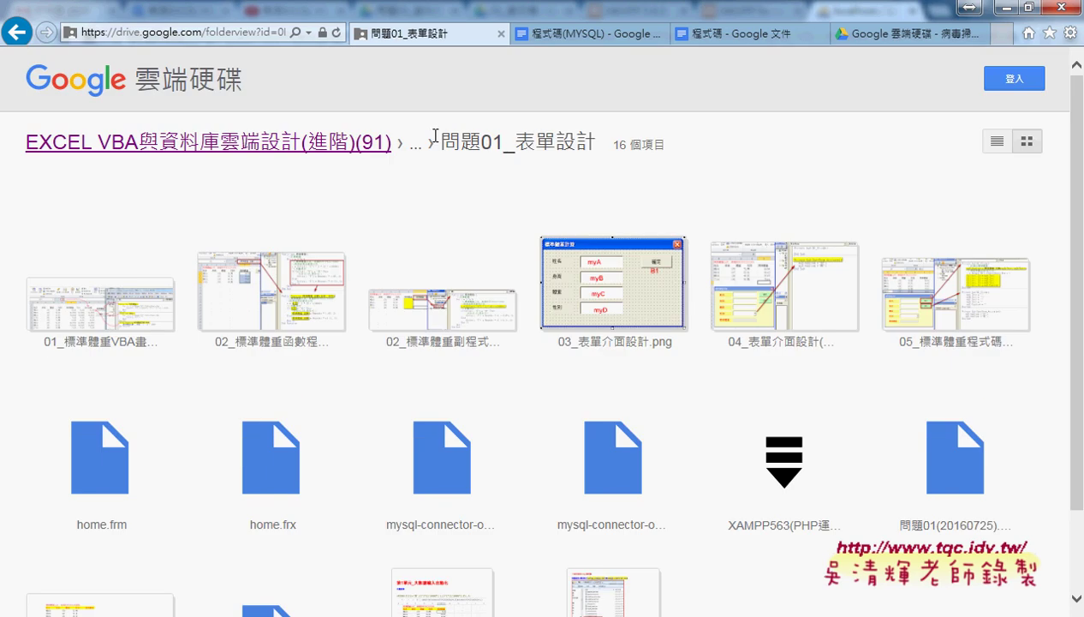
scroll(463, 144, "down", 2)
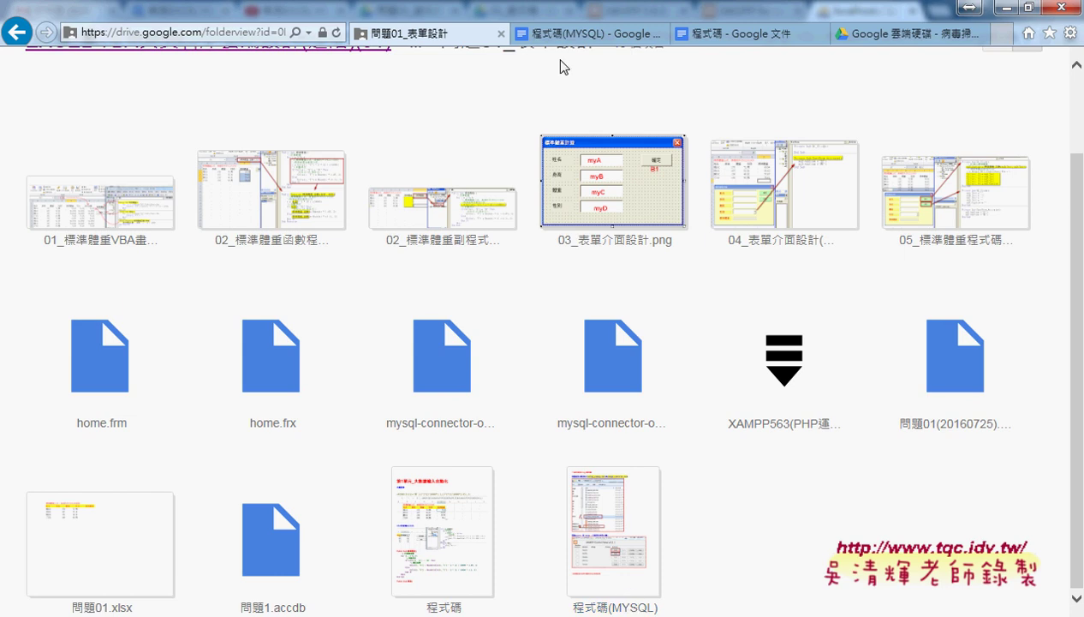
left_click(565, 34)
scroll(663, 265, "down", 1)
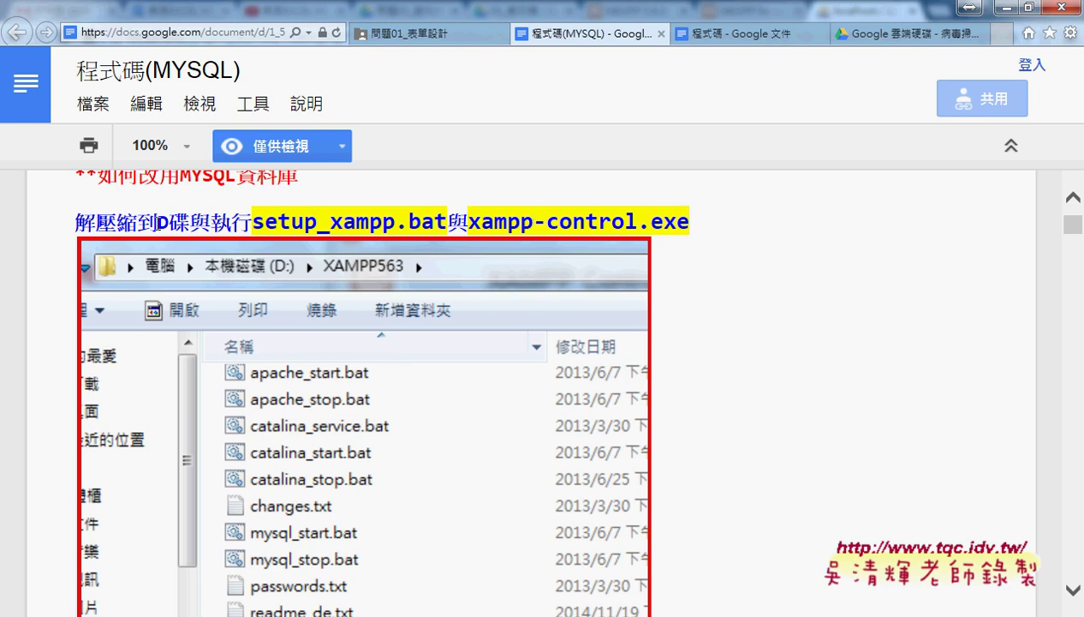
Step: Highlight the instruction to unzip XAMPP563 to drive D and read onward
left_click_drag(156, 222, 443, 222)
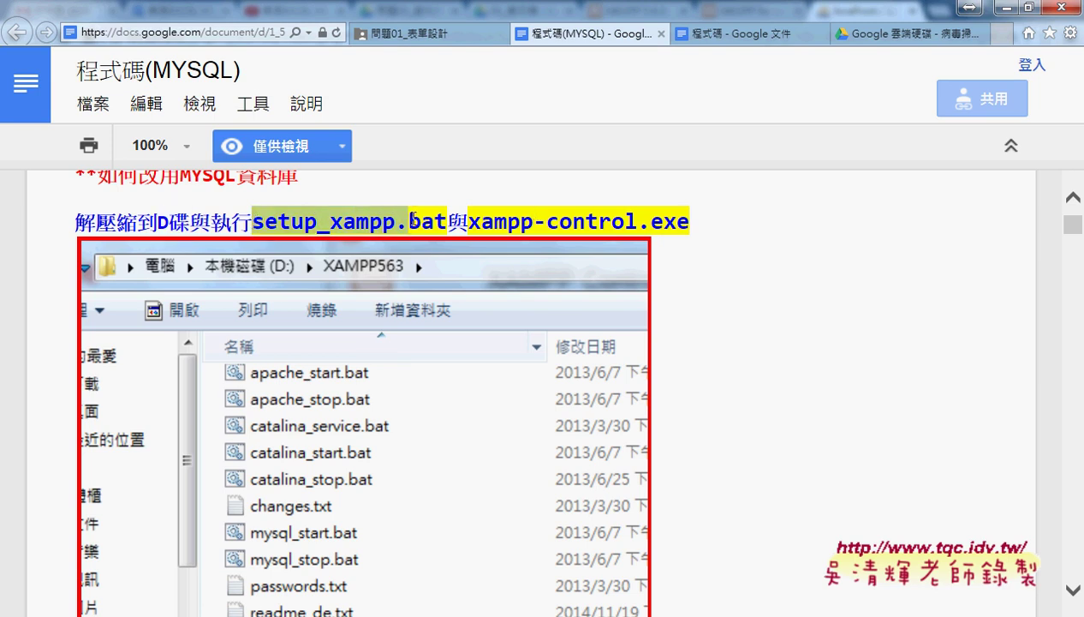
left_click(491, 213)
scroll(859, 281, "down", 5)
scroll(859, 281, "down", 4)
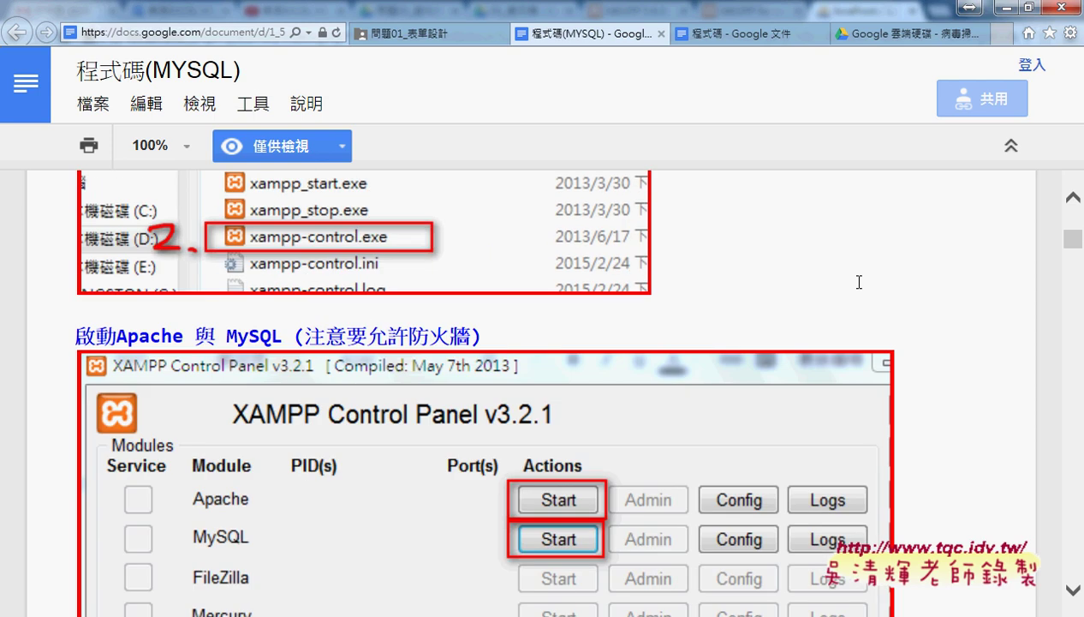
scroll(750, 303, "down", 2)
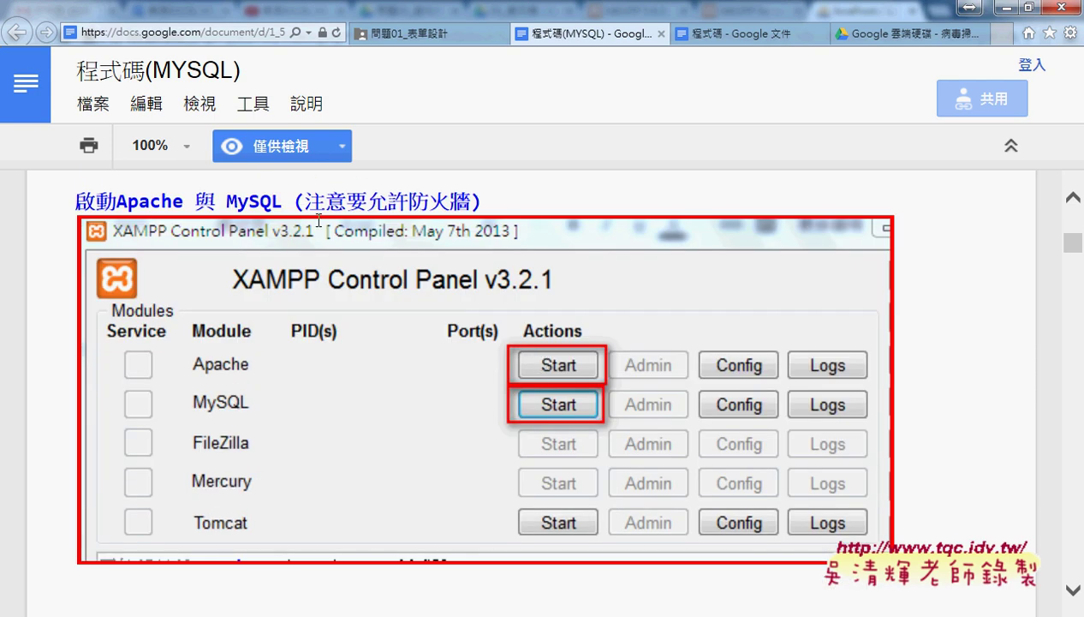
Step: Highlight the firewall warning, then read through the security steps down to section 2
left_click_drag(305, 202, 451, 202)
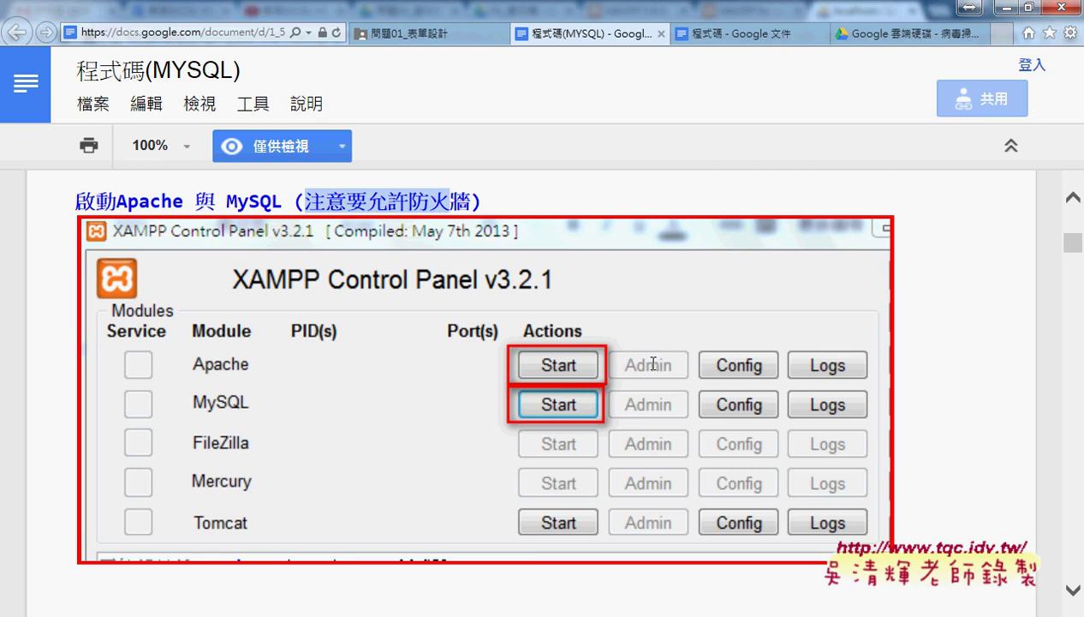
scroll(652, 363, "down", 1)
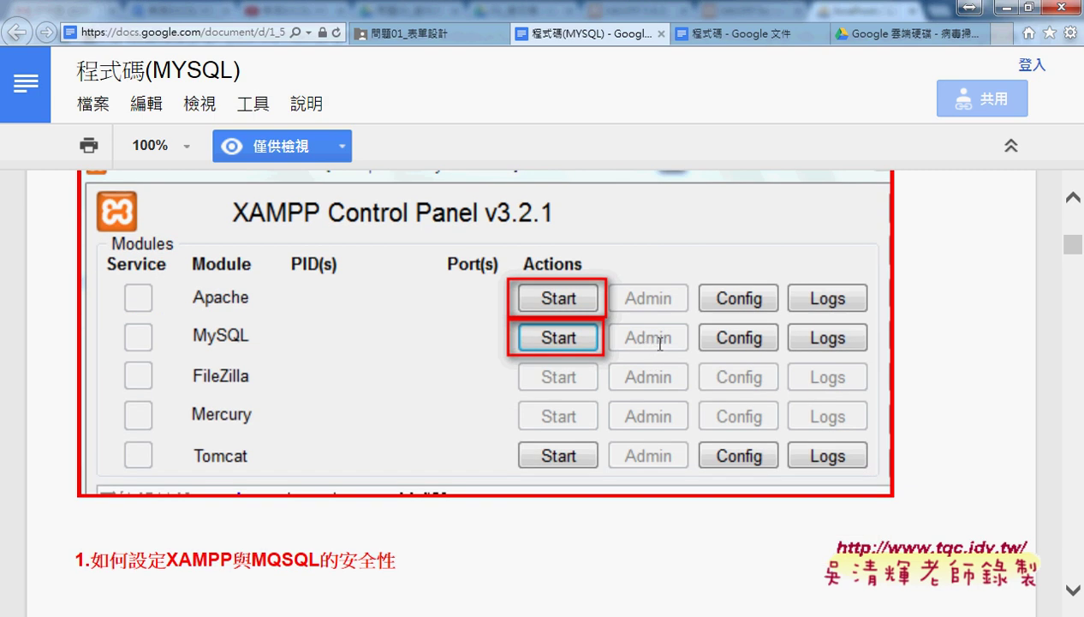
scroll(672, 344, "down", 2)
scroll(674, 344, "down", 3)
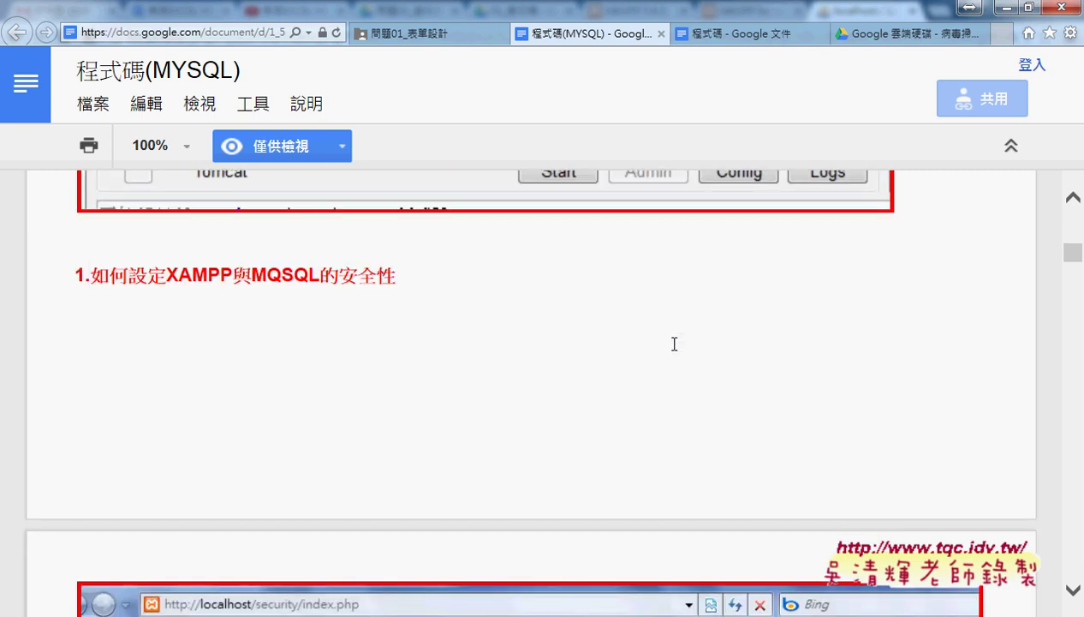
scroll(671, 315, "down", 2)
scroll(672, 316, "down", 4)
scroll(672, 315, "down", 1)
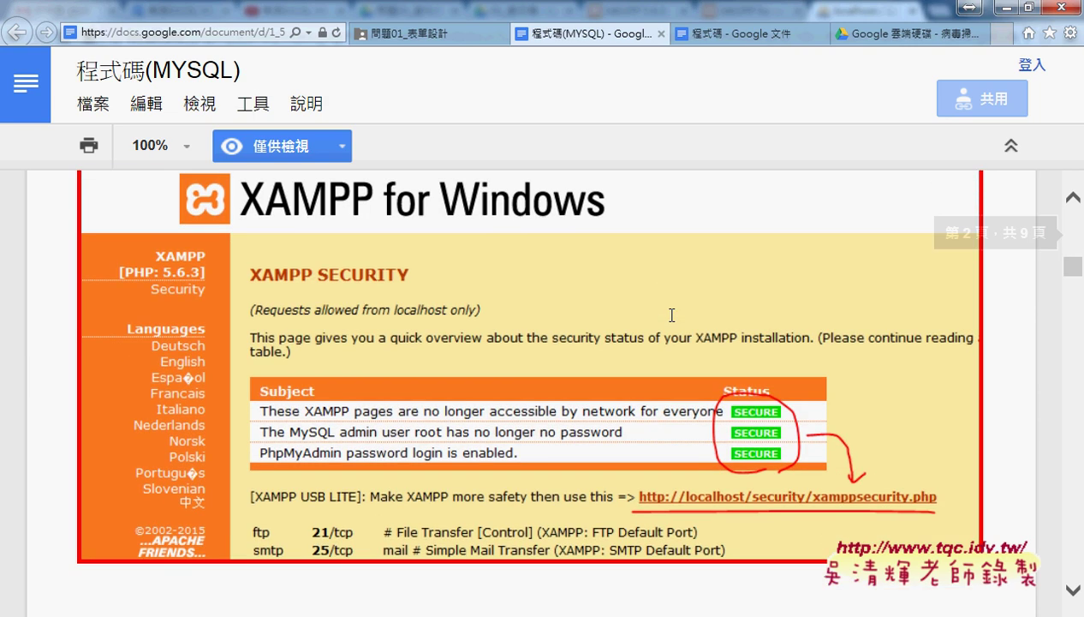
scroll(676, 359, "down", 2)
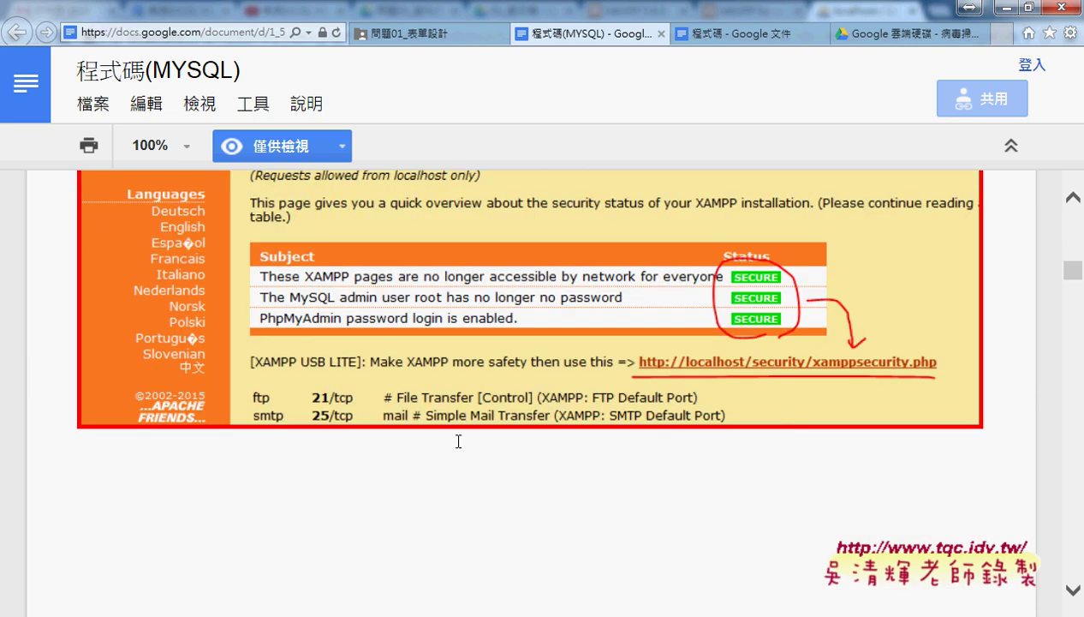
scroll(497, 450, "down", 4)
scroll(502, 450, "down", 3)
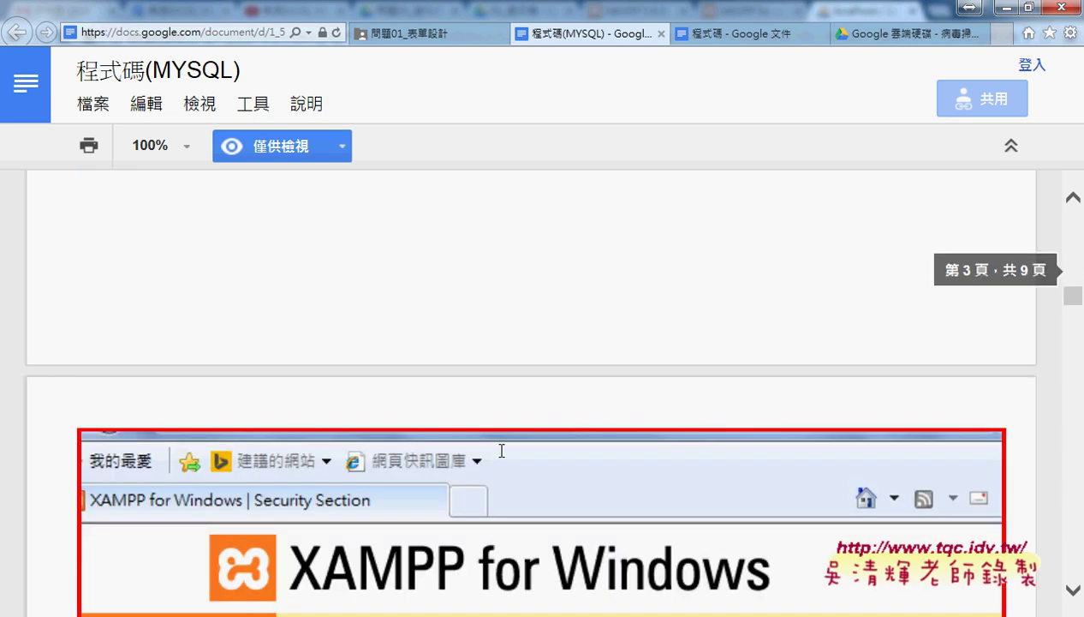
scroll(502, 450, "down", 3)
scroll(500, 447, "down", 2)
scroll(586, 412, "down", 3)
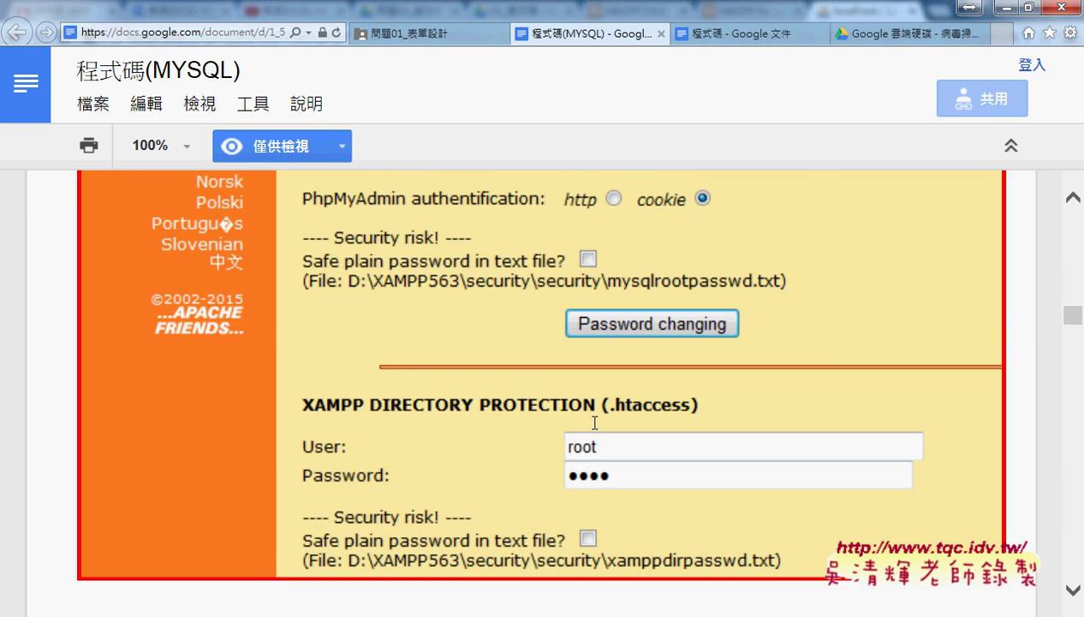
scroll(660, 421, "down", 6)
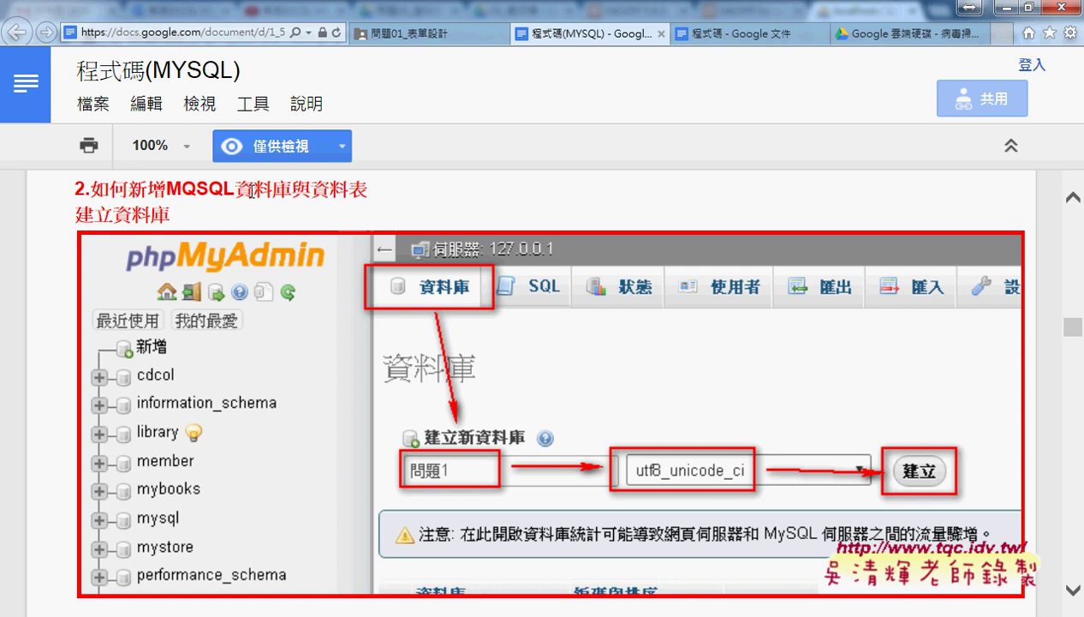
Step: Highlight 資料表 in the section 2 heading, read on to section 3, then switch to 問題01_表單設計
left_click_drag(235, 188, 377, 189)
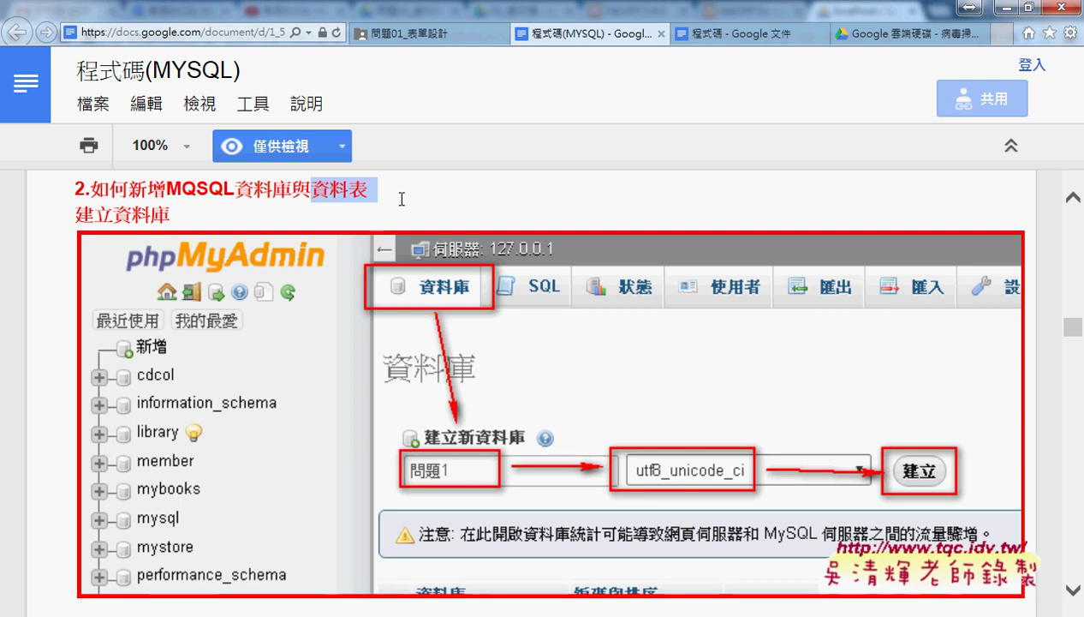
scroll(402, 199, "down", 2)
scroll(402, 199, "down", 2)
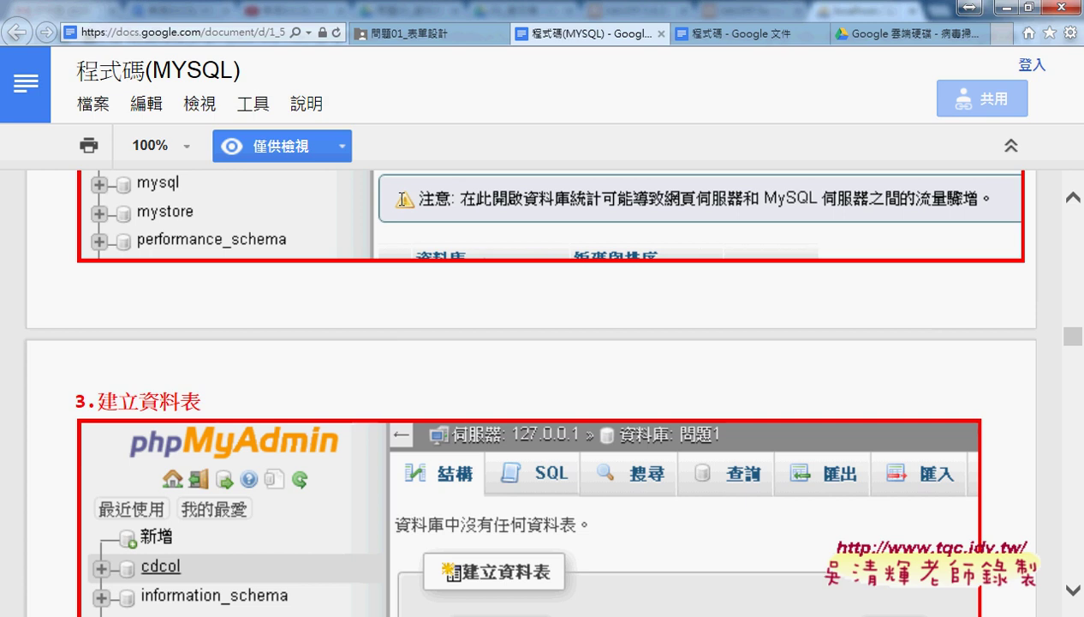
left_click(410, 36)
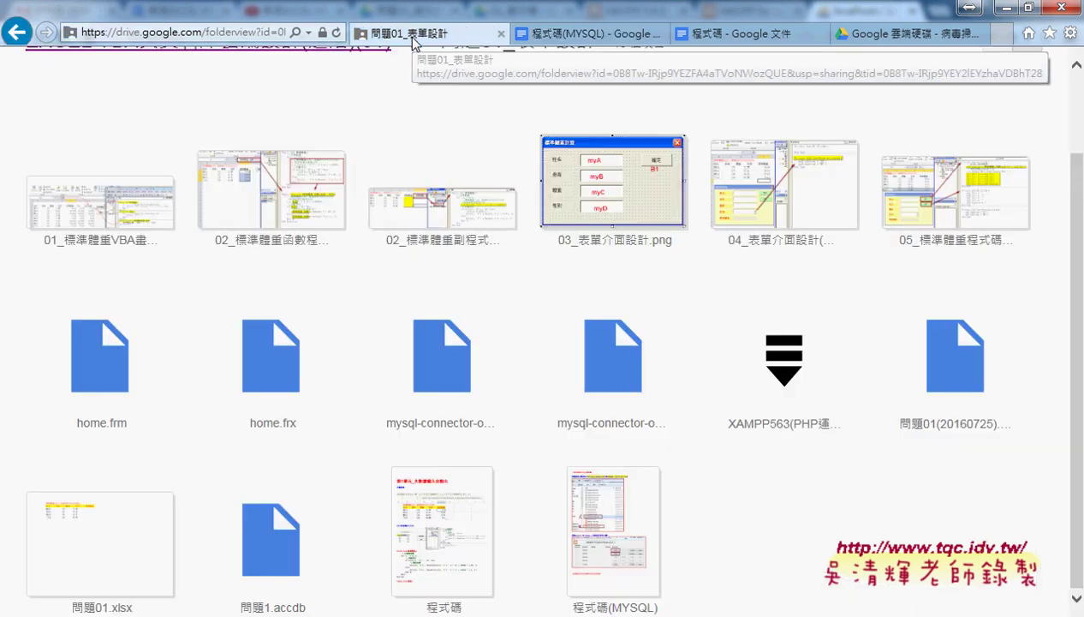